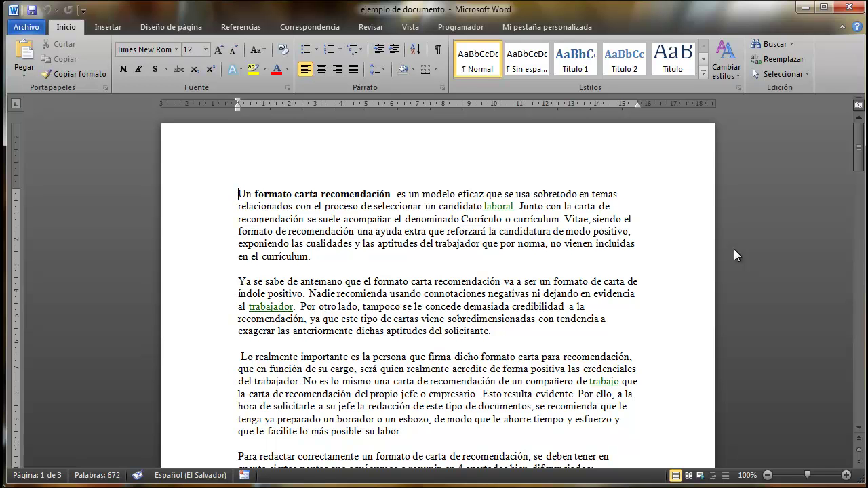
# - Close Word with the 'ejemplo de documento' file to return to the desktop
pyautogui.click(848, 7)
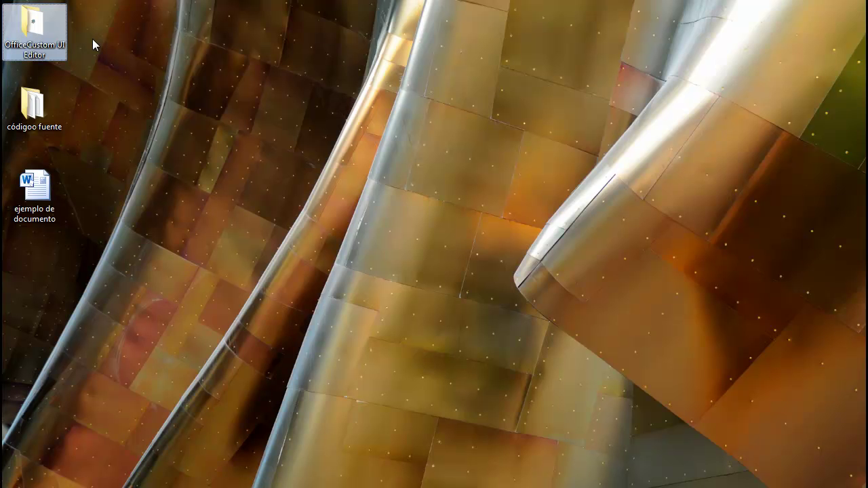
# - Install Office 2007 Custom UI Editor with default settings via OfficeCustomUIEditorSetup, then close the folder
pyautogui.doubleClick(30, 32)
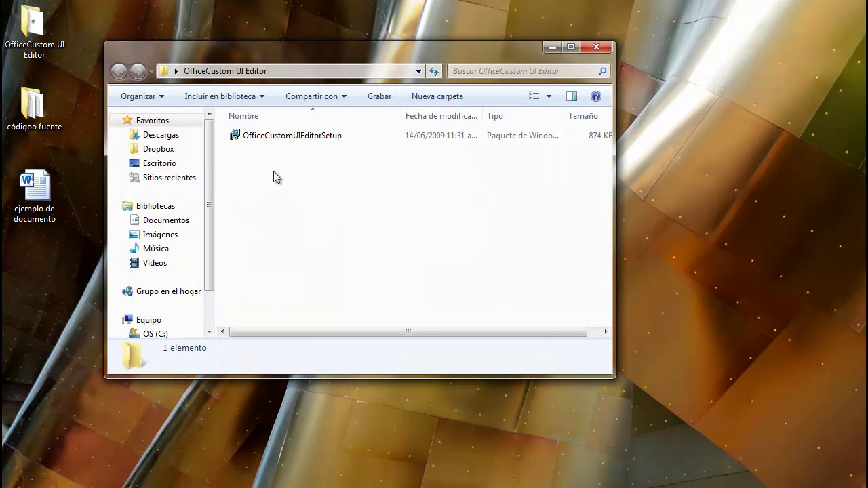
pyautogui.doubleClick(265, 138)
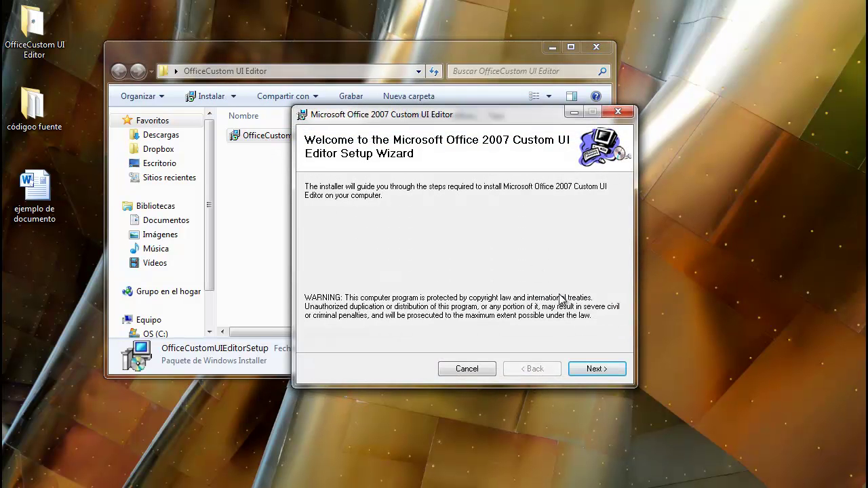
pyautogui.click(590, 368)
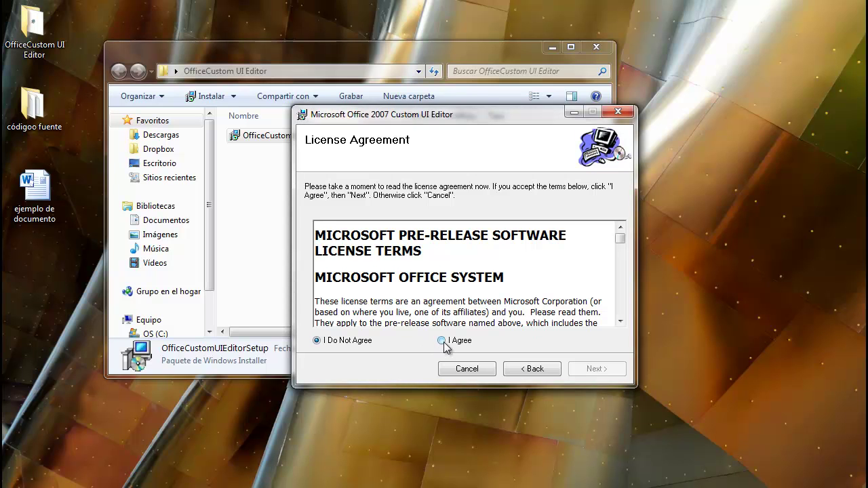
pyautogui.click(442, 341)
pyautogui.click(594, 370)
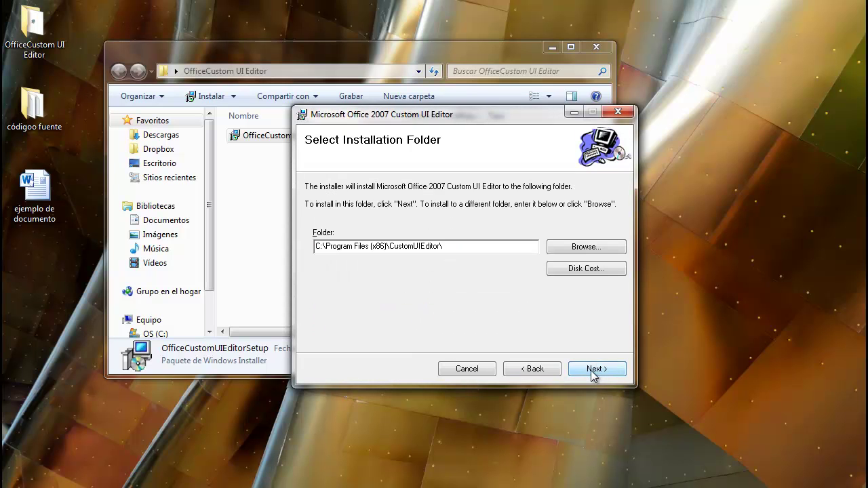
pyautogui.click(594, 373)
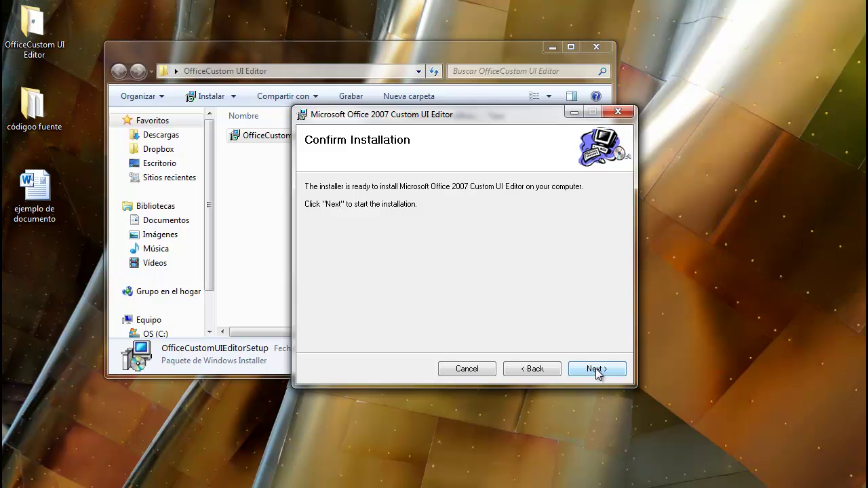
pyautogui.click(596, 370)
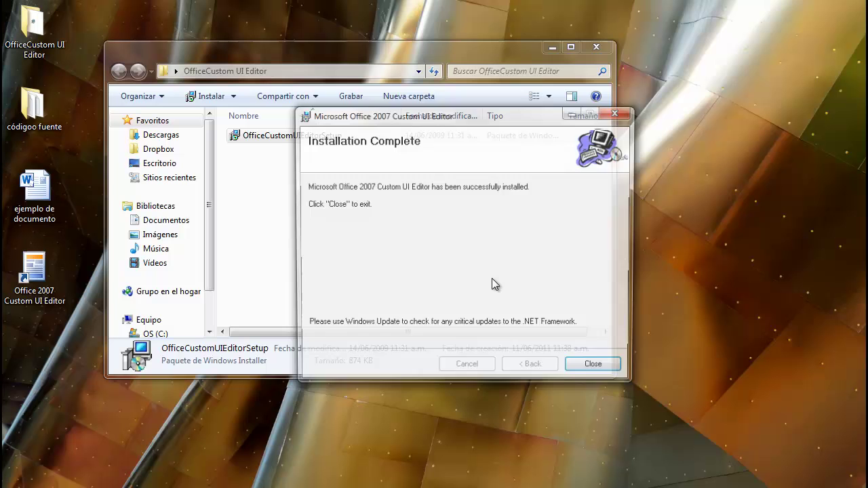
pyautogui.click(595, 368)
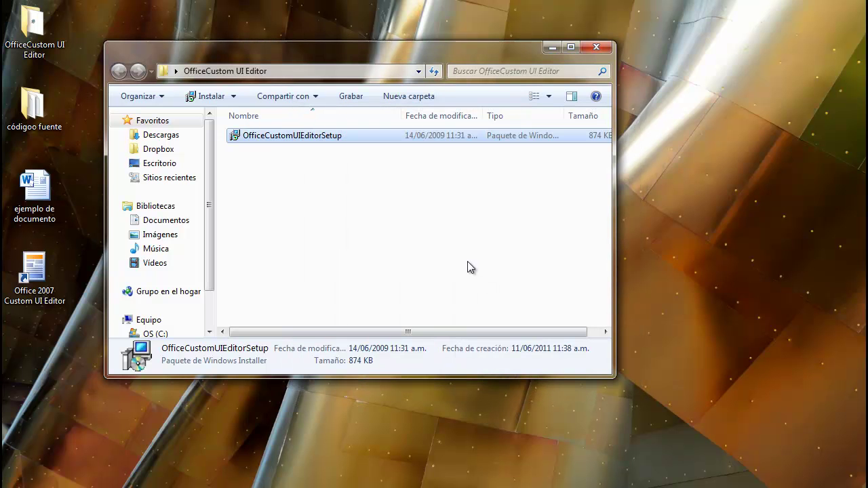
pyautogui.click(596, 47)
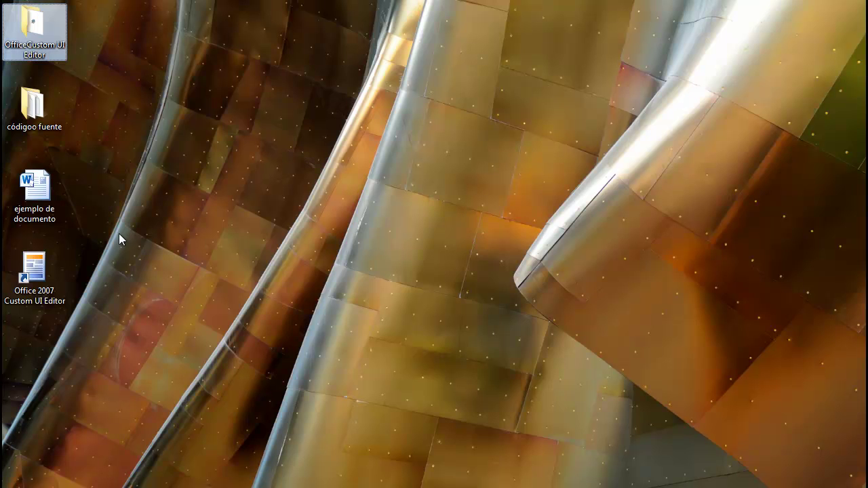
pyautogui.click(44, 274)
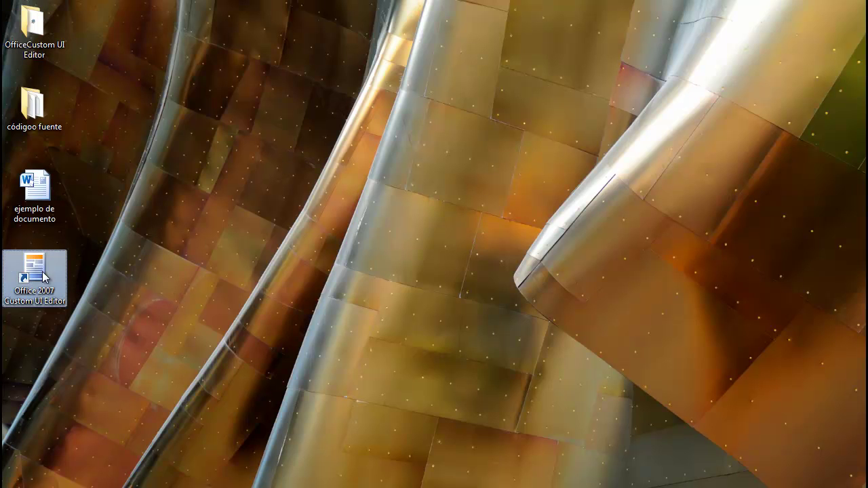
pyautogui.click(117, 236)
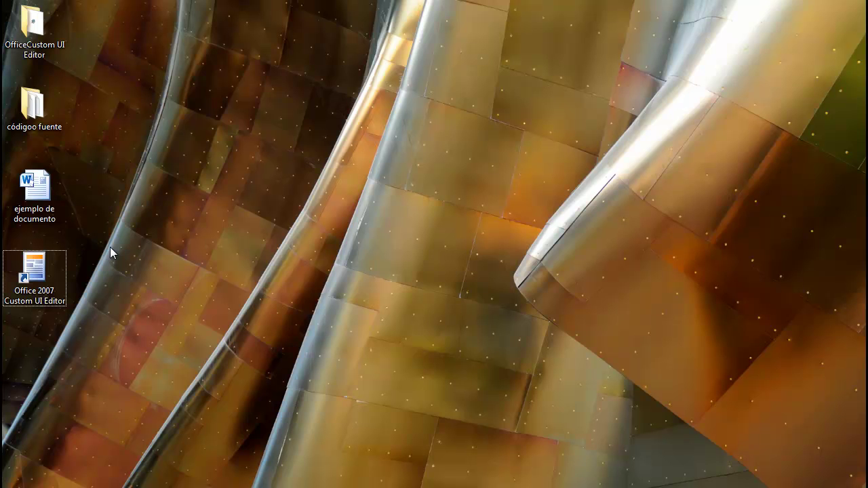
# - Launch the Custom UI Editor, move its window up, and show the File > Sample templates
pyautogui.doubleClick(44, 266)
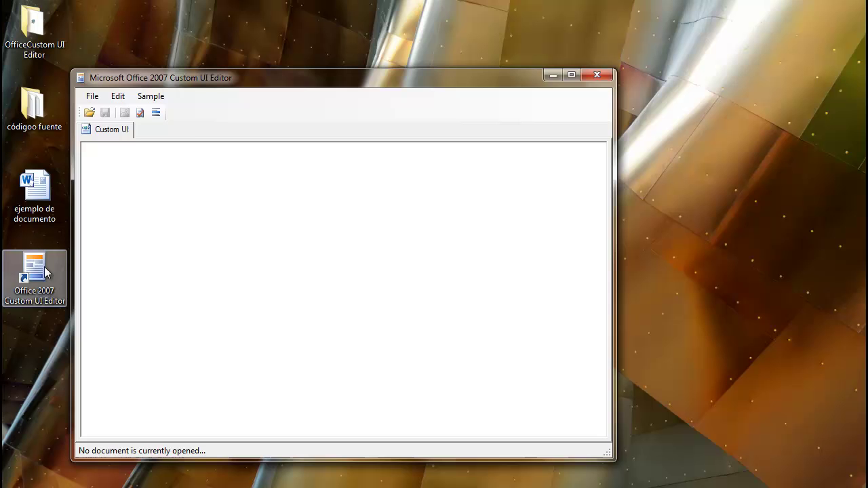
pyautogui.moveTo(222, 79); pyautogui.dragTo(227, 20)
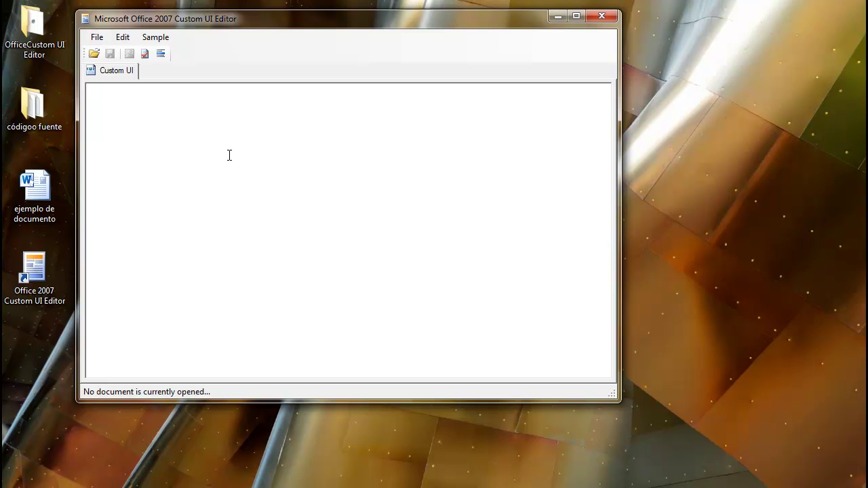
pyautogui.click(100, 37)
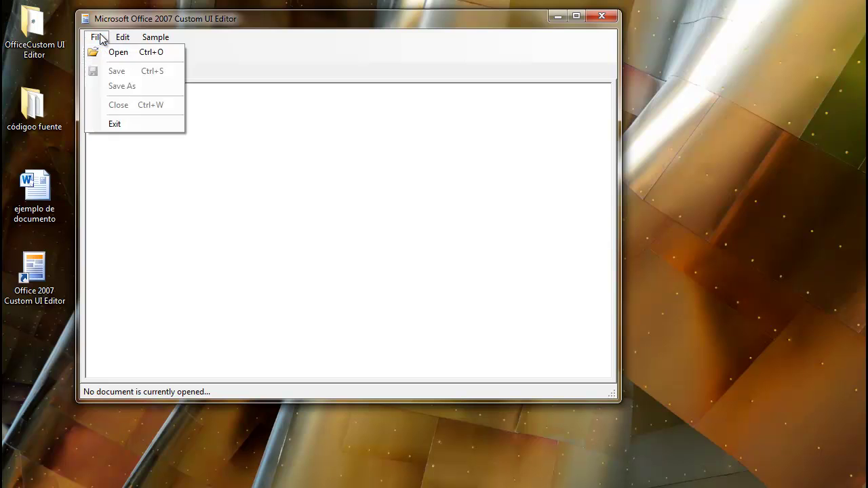
pyautogui.click(157, 41)
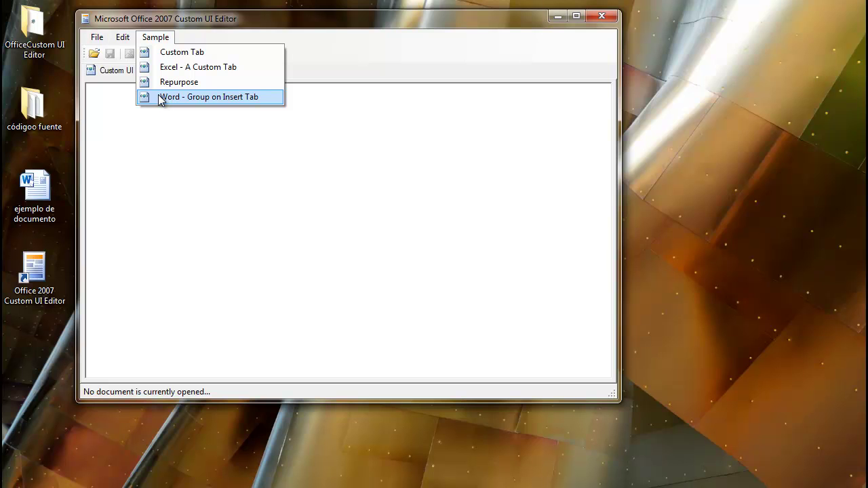
# - Insert the Custom Tab sample XML and highlight the tab's id value 'customTab'
pyautogui.click(165, 57)
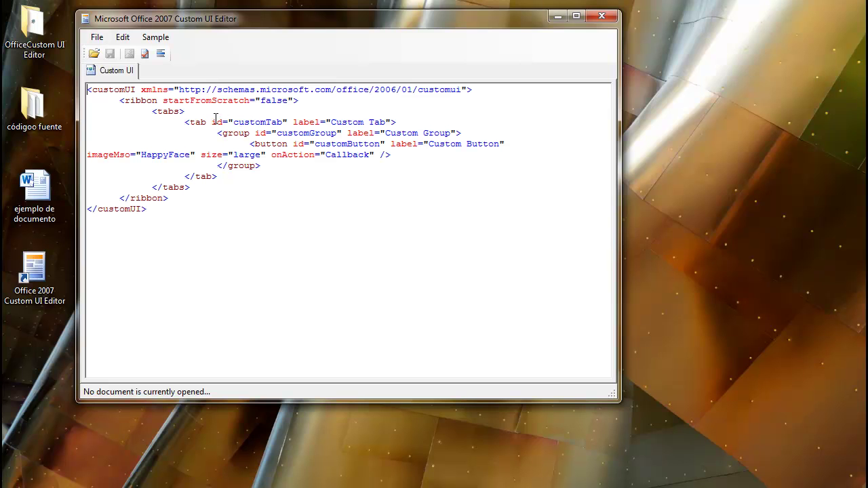
pyautogui.moveTo(212, 122); pyautogui.dragTo(223, 122)
pyautogui.click(250, 122)
pyautogui.click(284, 122)
# - Highlight the tab's label attribute and its 'Custom Tab' text
pyautogui.click(304, 120)
pyautogui.moveTo(293, 121); pyautogui.dragTo(324, 121)
pyautogui.click(332, 122)
pyautogui.doubleClick(265, 132)
pyautogui.moveTo(277, 132); pyautogui.dragTo(316, 132)
pyautogui.click(330, 132)
pyautogui.click(385, 132)
pyautogui.moveTo(385, 132); pyautogui.dragTo(429, 132)
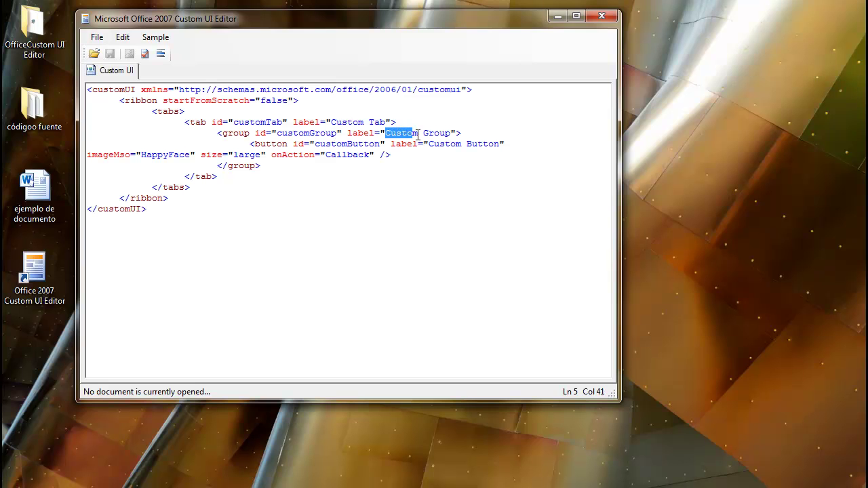
pyautogui.click(429, 132)
pyautogui.moveTo(295, 143); pyautogui.dragTo(355, 145)
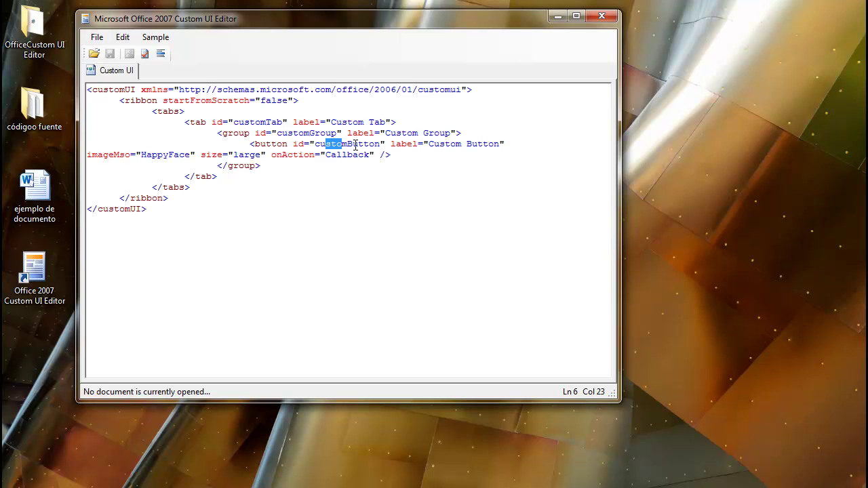
pyautogui.moveTo(428, 144); pyautogui.dragTo(468, 143)
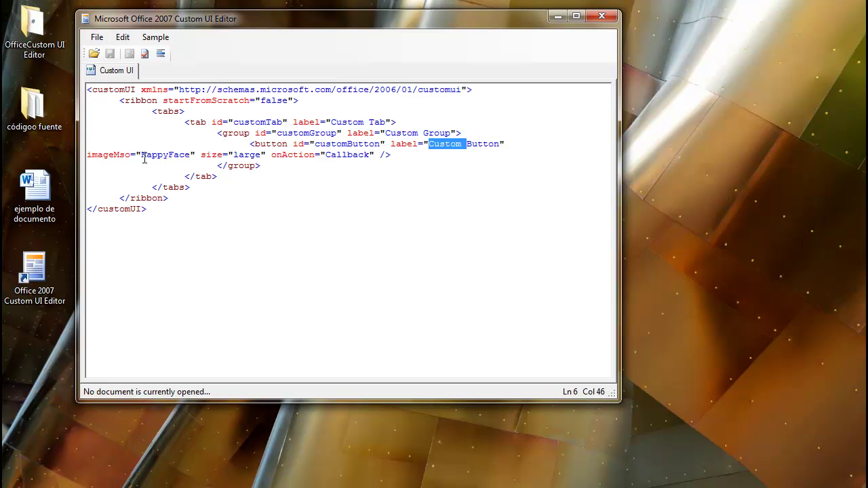
pyautogui.moveTo(141, 155); pyautogui.dragTo(182, 152)
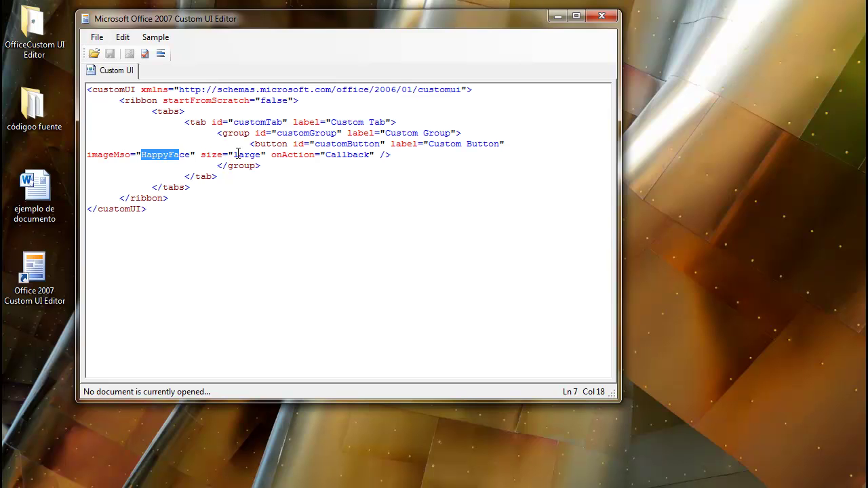
pyautogui.moveTo(238, 154); pyautogui.dragTo(246, 155)
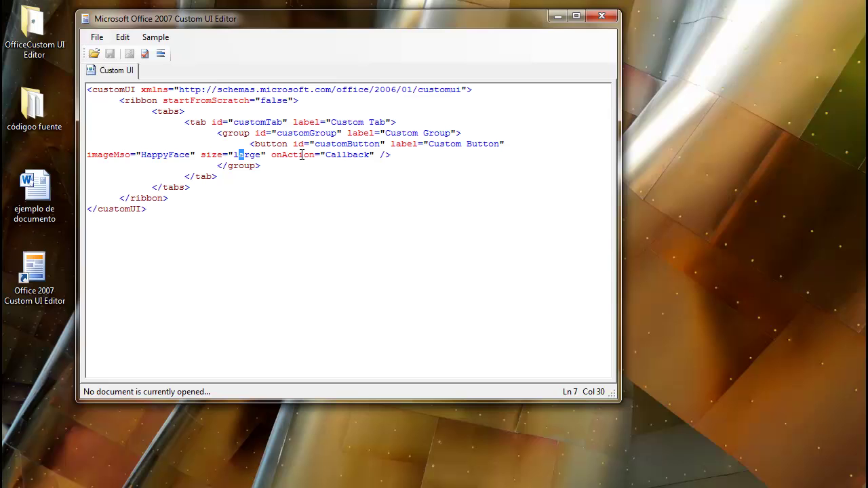
pyautogui.moveTo(279, 155); pyautogui.dragTo(367, 154)
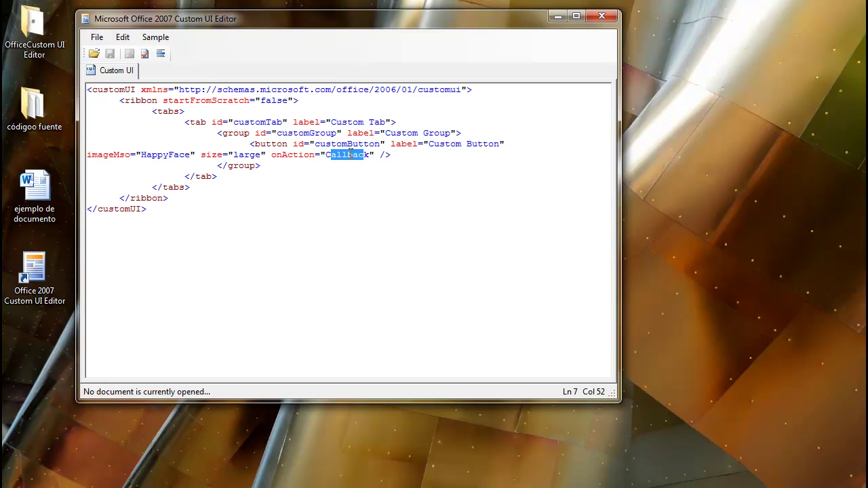
pyautogui.click(327, 154)
pyautogui.moveTo(331, 157); pyautogui.dragTo(367, 148)
pyautogui.click(343, 155)
pyautogui.moveTo(217, 166); pyautogui.dragTo(255, 165)
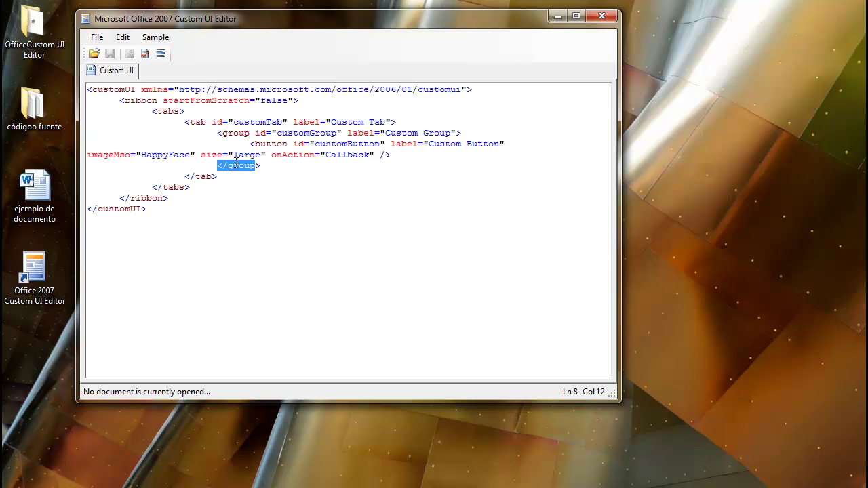
pyautogui.click(273, 169)
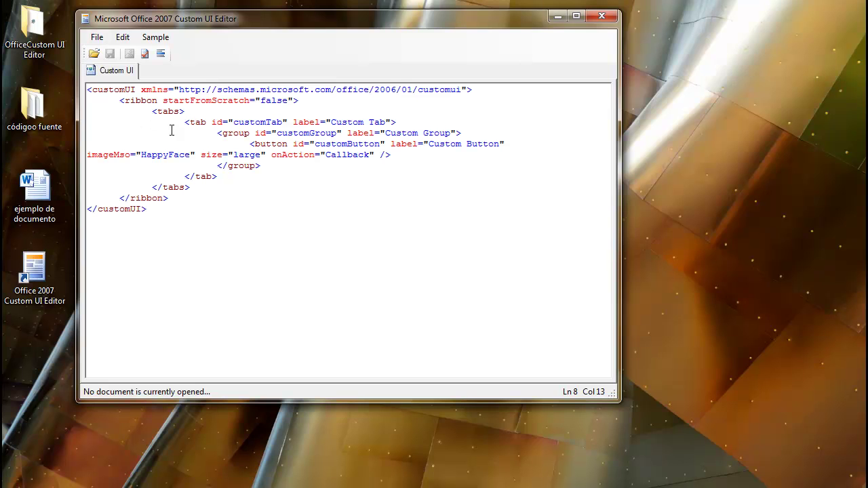
pyautogui.click(245, 122)
# - Close the Custom UI Editor and start Microsoft Word 2010 with a blank document
pyautogui.click(615, 17)
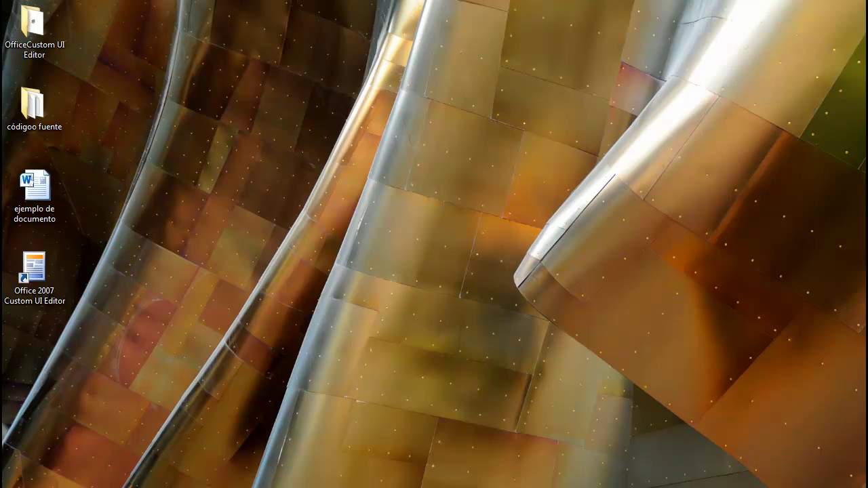
pyautogui.click(11, 481)
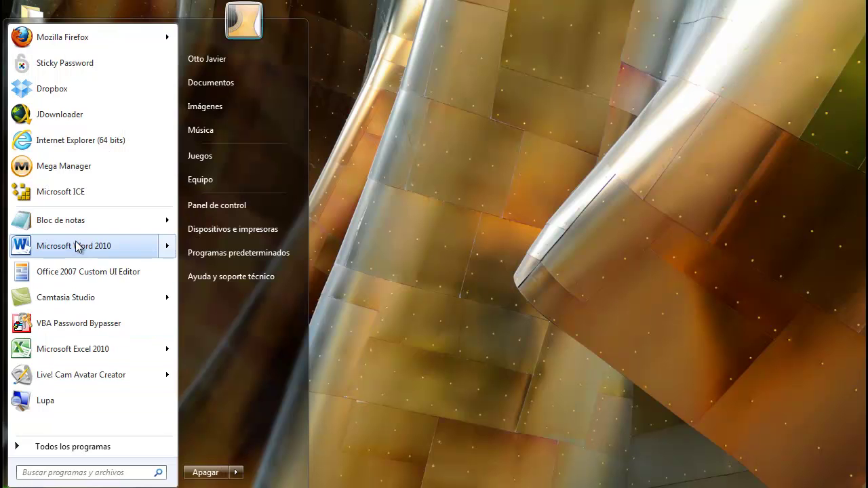
pyautogui.click(75, 249)
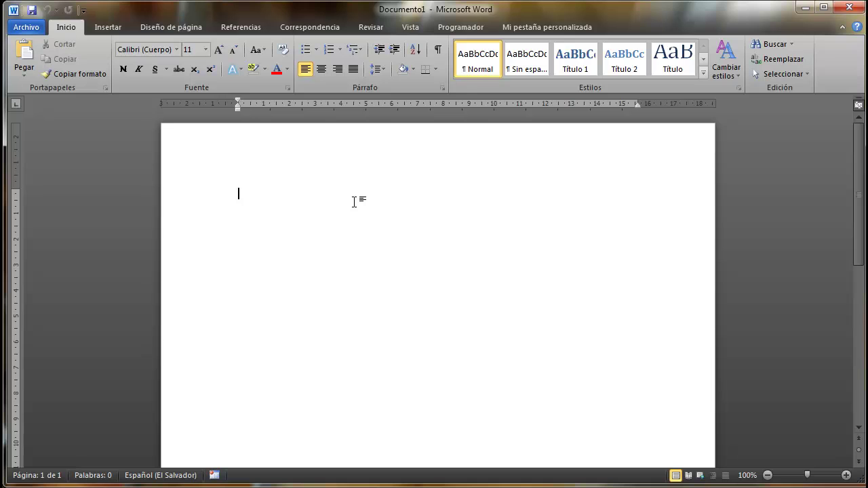
# - Copy the Plantillas folder path from the Attach template dialog, then close both template dialogs
pyautogui.click(460, 30)
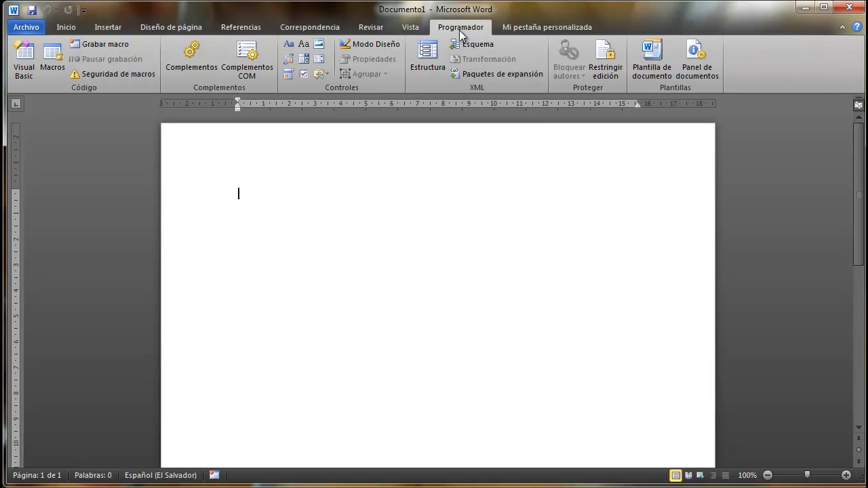
pyautogui.click(652, 54)
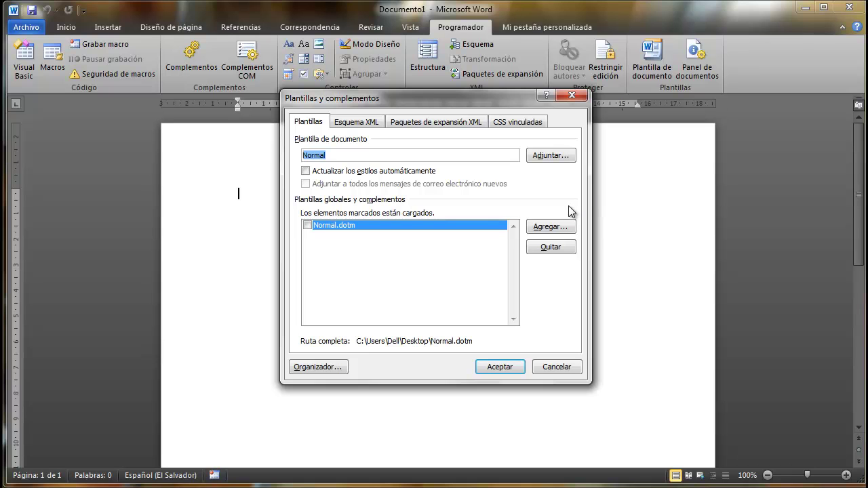
pyautogui.click(555, 156)
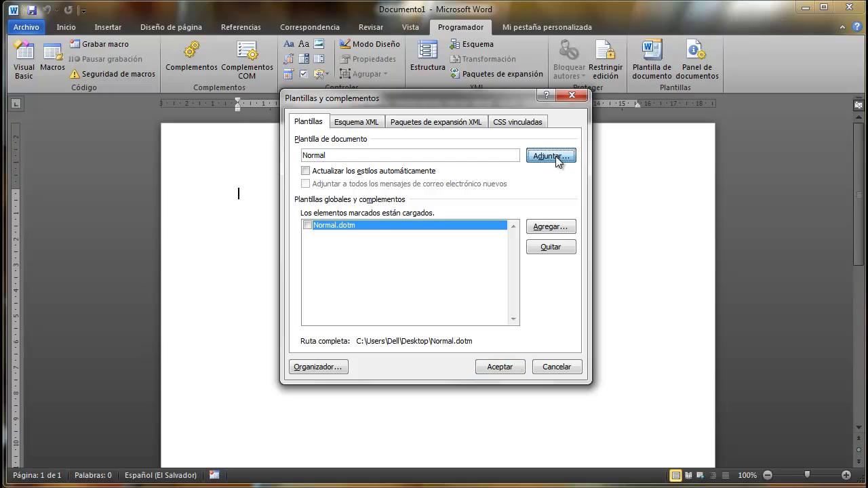
pyautogui.moveTo(504, 119); pyautogui.dragTo(441, 96)
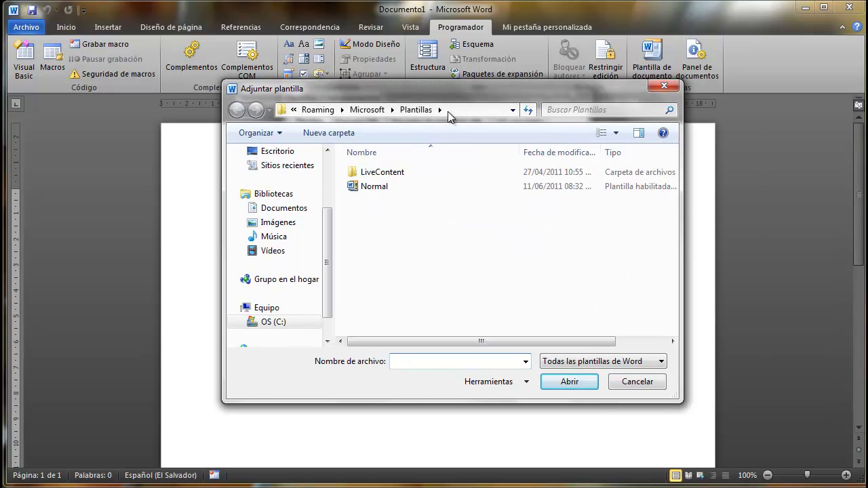
pyautogui.click(486, 110)
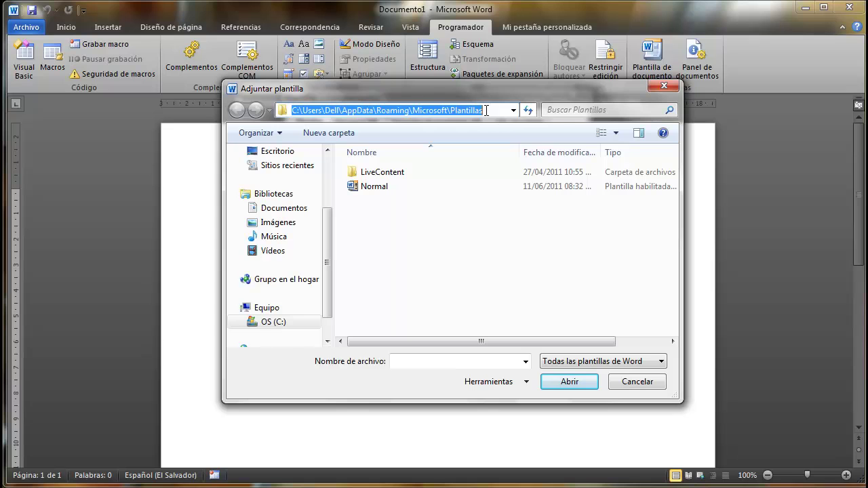
pyautogui.rightClick(443, 110)
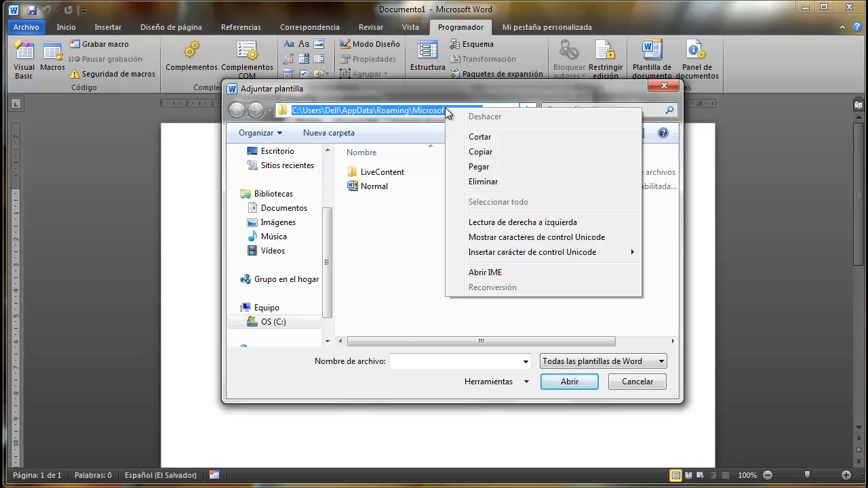
pyautogui.click(478, 152)
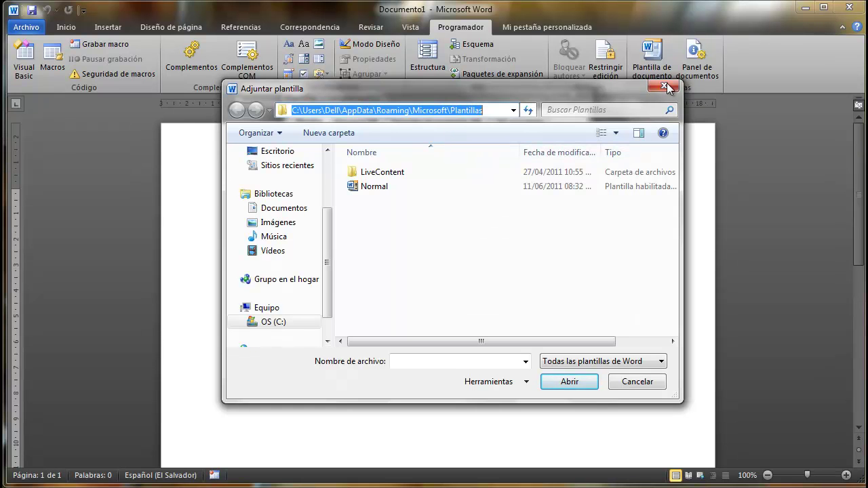
pyautogui.click(662, 86)
pyautogui.click(571, 95)
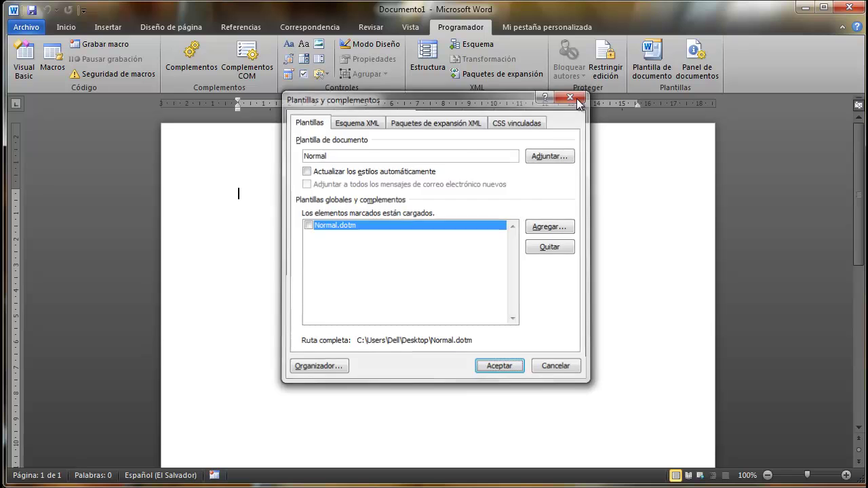
# - Exit Word and go to the Plantillas folder in Explorer by pasting its path
pyautogui.click(850, 8)
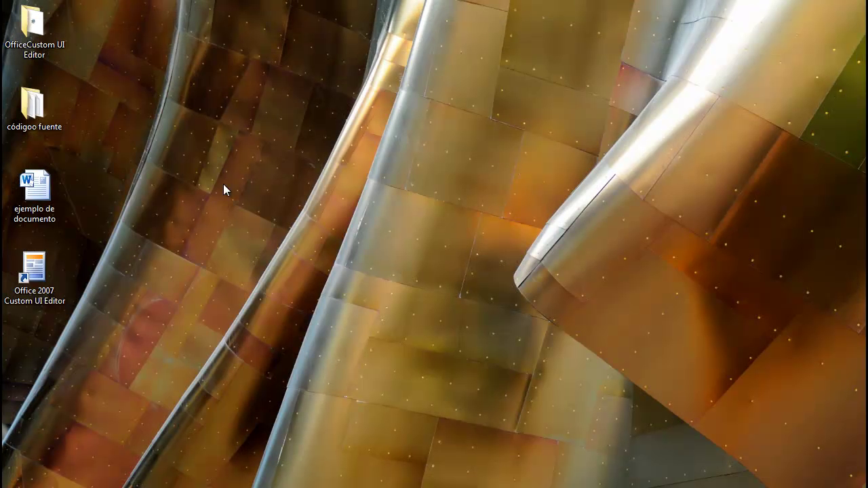
pyautogui.doubleClick(34, 108)
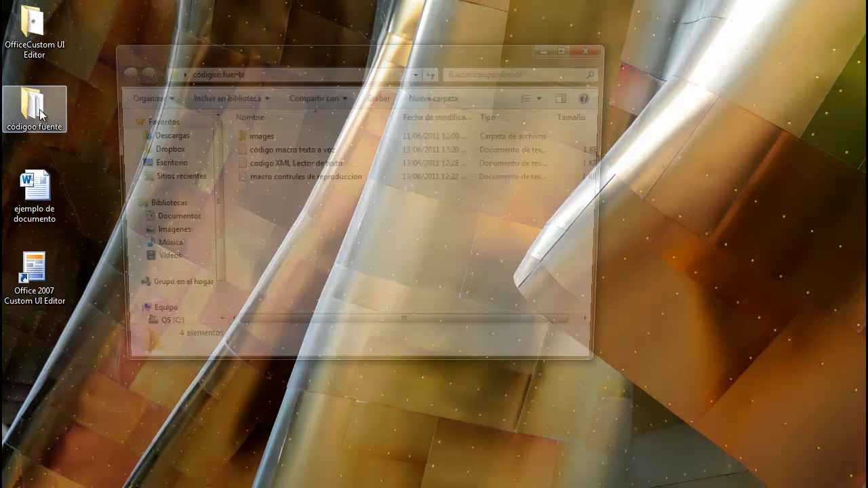
pyautogui.click(276, 70)
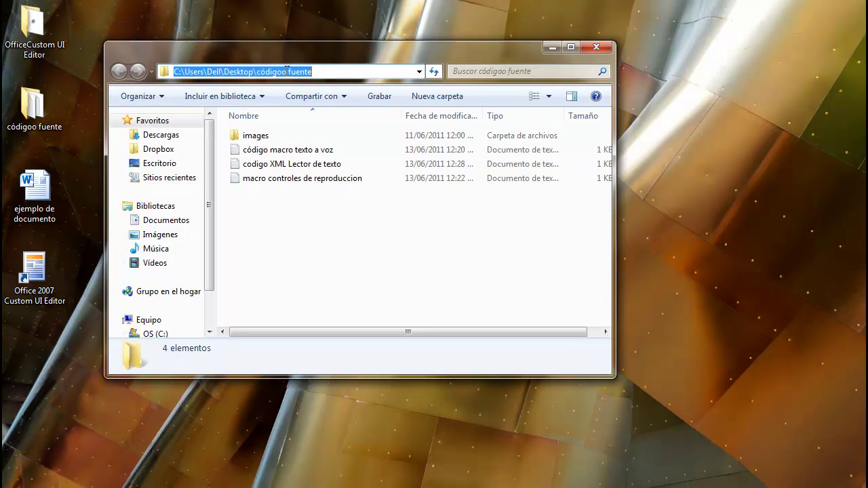
pyautogui.rightClick(341, 74)
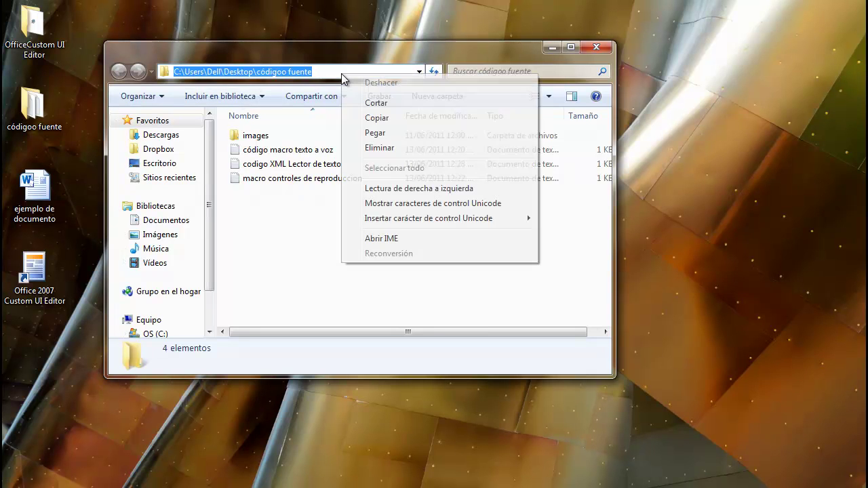
pyautogui.click(375, 132)
pyautogui.click(435, 72)
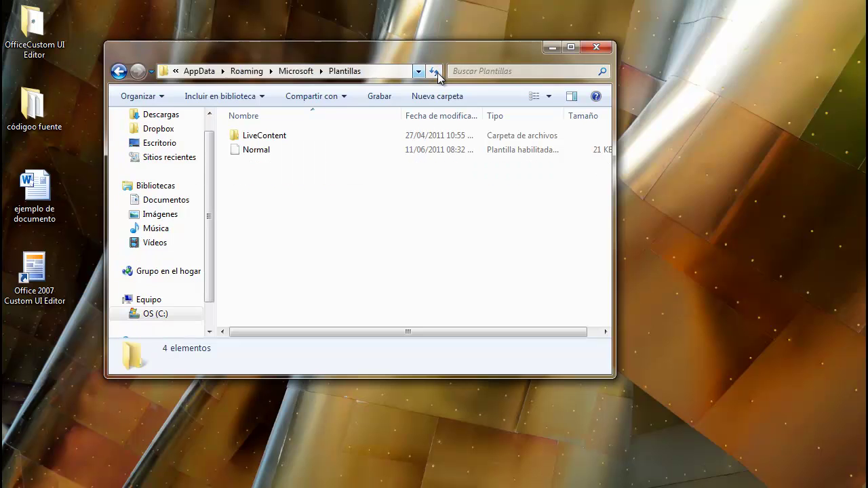
# - Copy the Normal template, close the folder, and paste it onto the desktop
pyautogui.moveTo(291, 52); pyautogui.dragTo(273, 39)
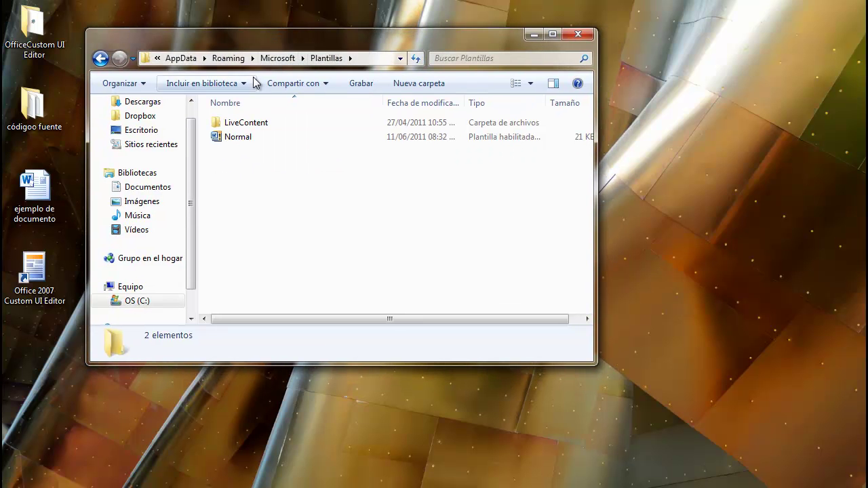
pyautogui.click(234, 138)
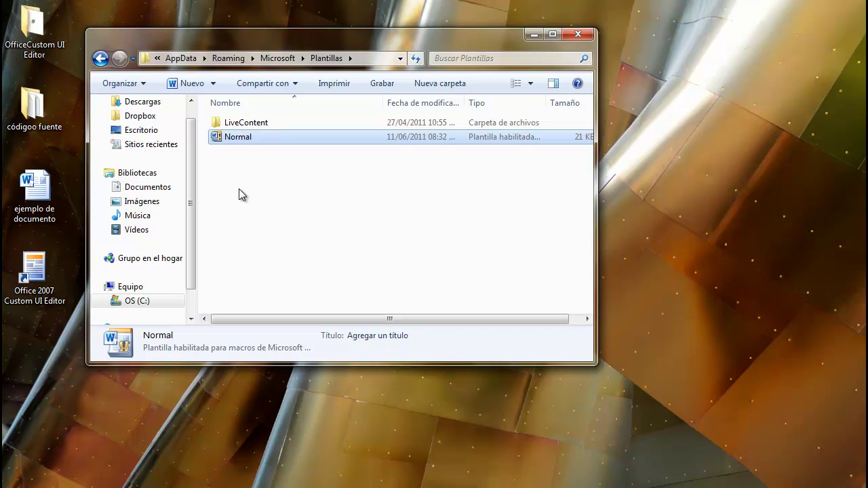
pyautogui.rightClick(238, 139)
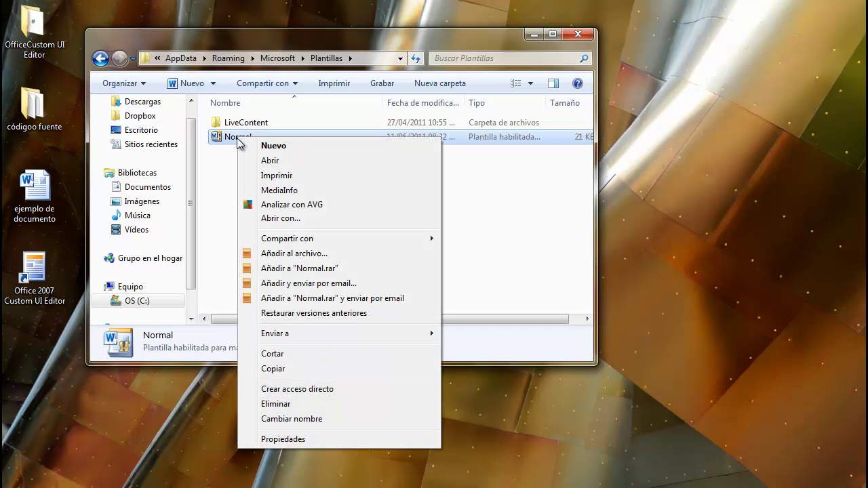
pyautogui.click(274, 370)
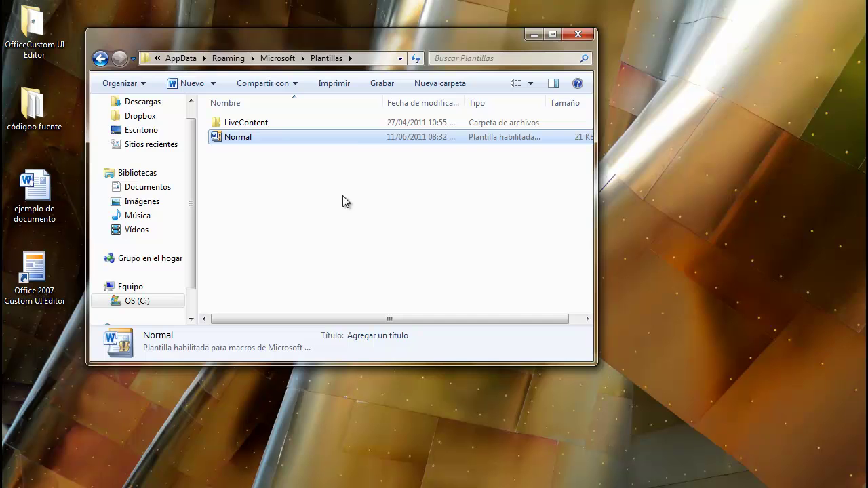
pyautogui.click(577, 35)
pyautogui.rightClick(43, 336)
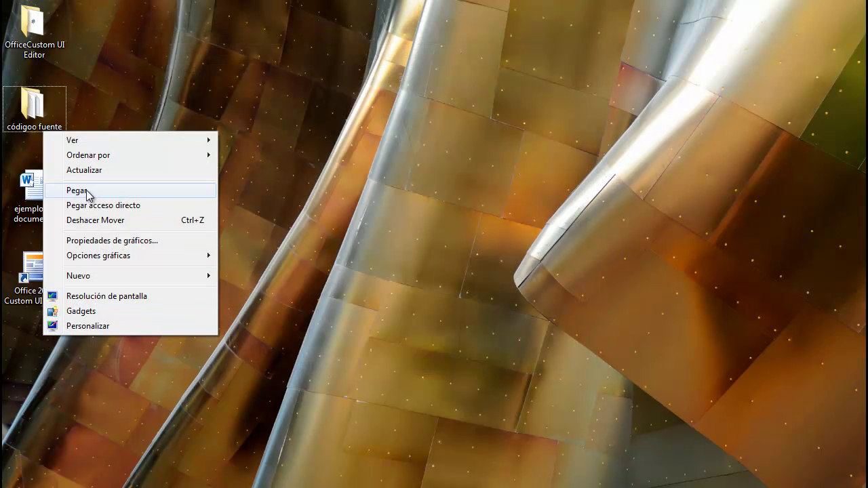
pyautogui.click(87, 192)
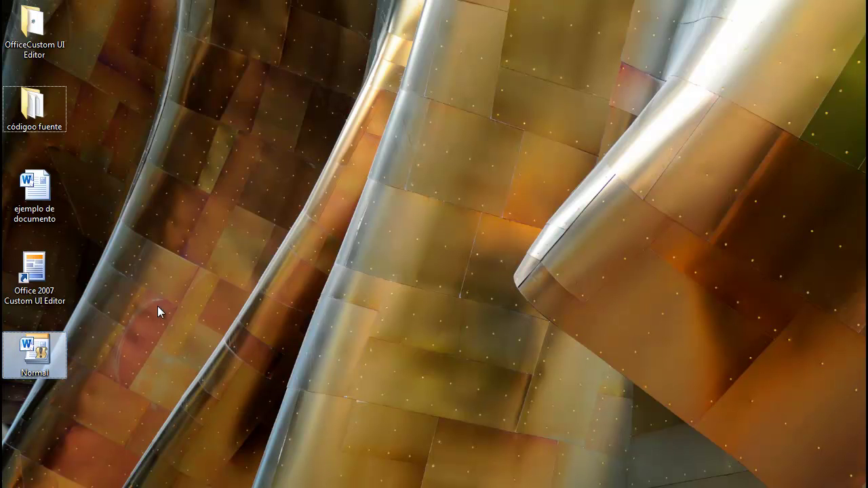
# - Launch the Custom UI Editor from its shortcut and try dropping the Normal template into it
pyautogui.click(206, 230)
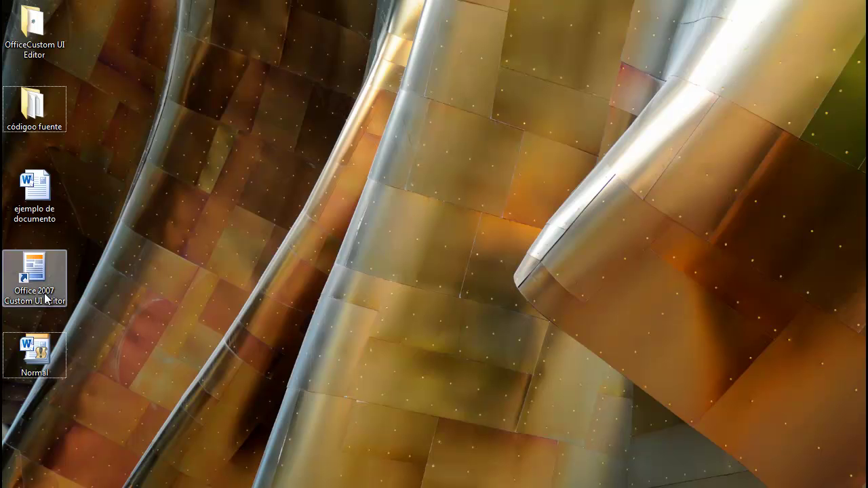
pyautogui.click(54, 261)
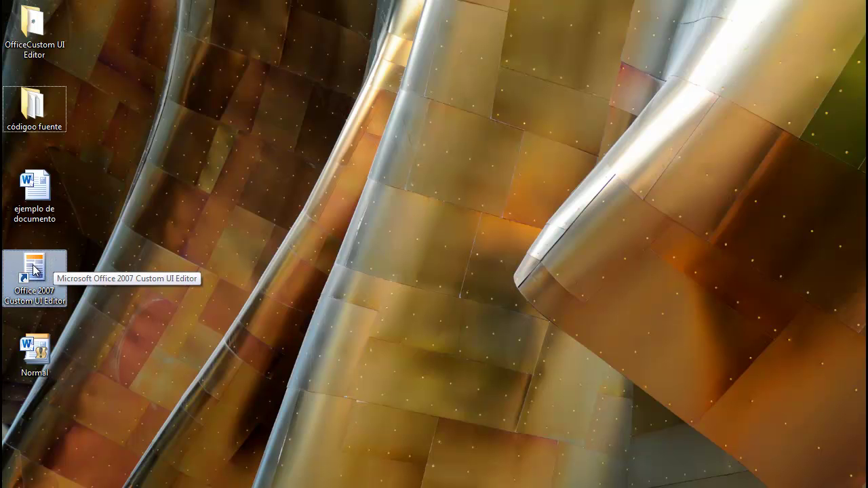
pyautogui.doubleClick(37, 273)
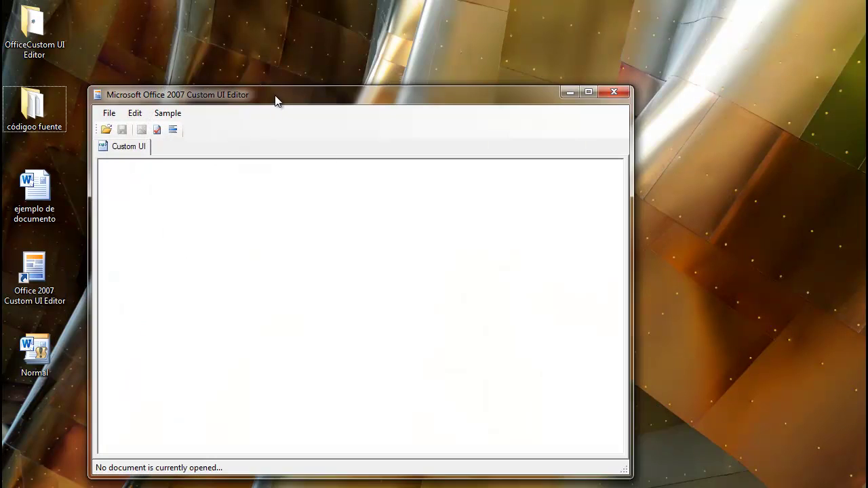
pyautogui.moveTo(273, 101); pyautogui.dragTo(294, 46)
pyautogui.moveTo(35, 351); pyautogui.dragTo(166, 206)
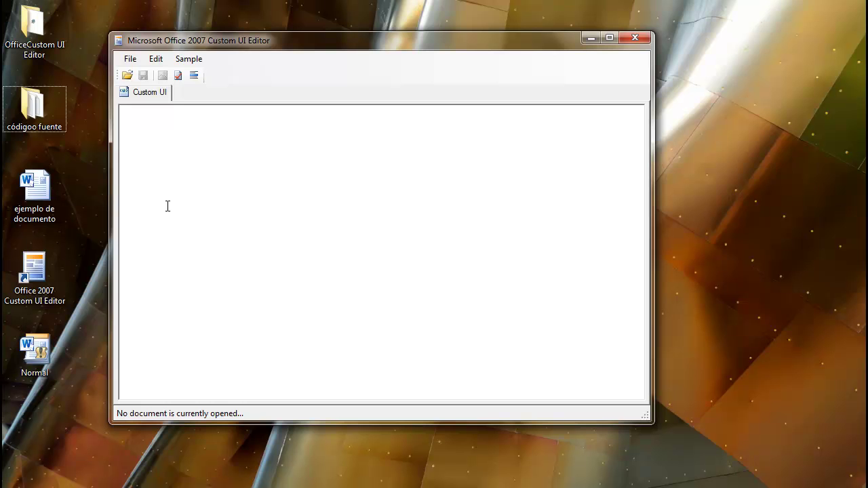
# - Open the desktop Normal template through the editor's Open dialog with Abrir
pyautogui.click(127, 75)
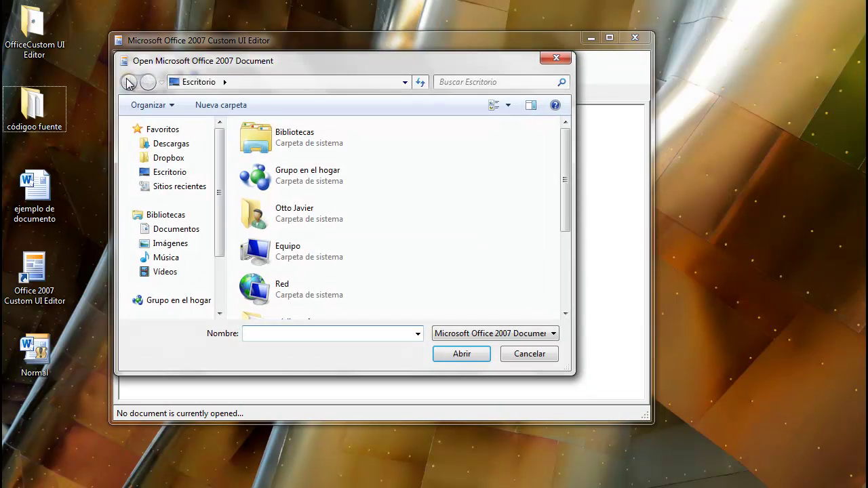
pyautogui.moveTo(565, 152); pyautogui.dragTo(565, 249)
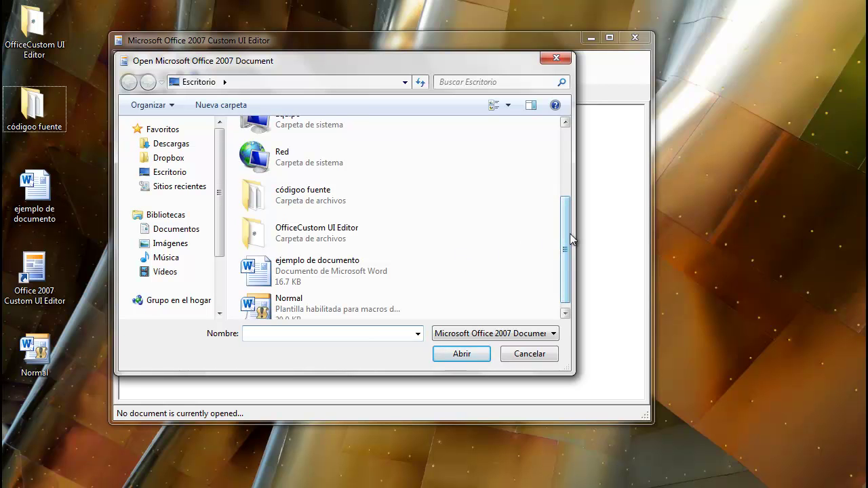
pyautogui.click(271, 311)
pyautogui.click(462, 353)
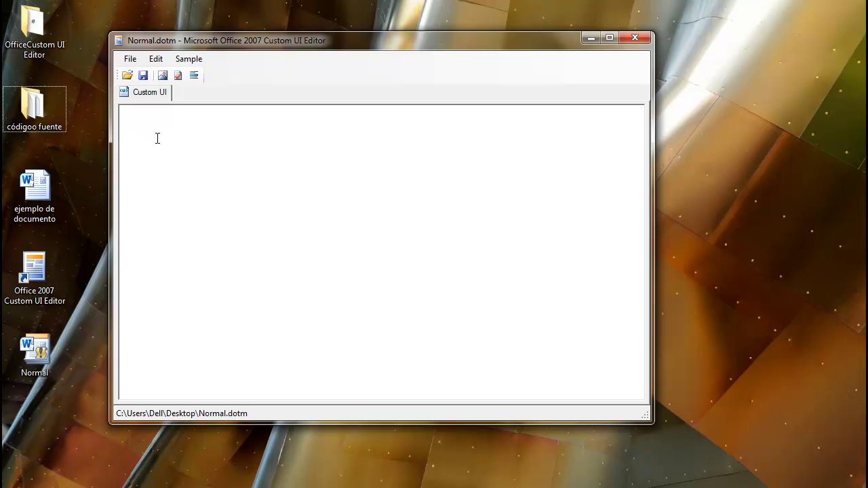
# - Insert the Custom Tab sample XML, save it into Normal.dotm, and close the editor
pyautogui.click(189, 59)
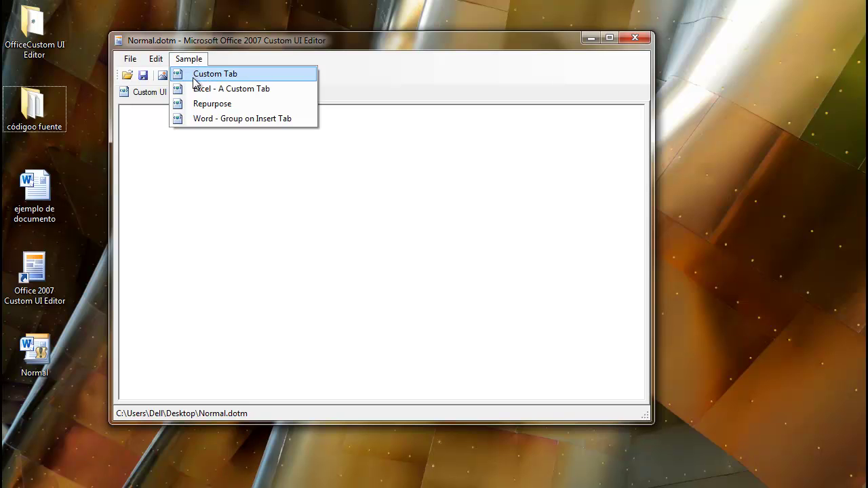
pyautogui.click(205, 75)
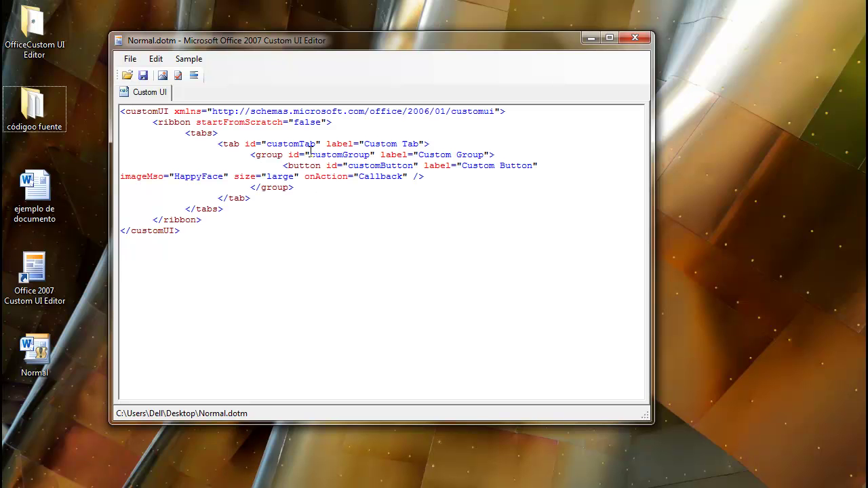
pyautogui.click(247, 223)
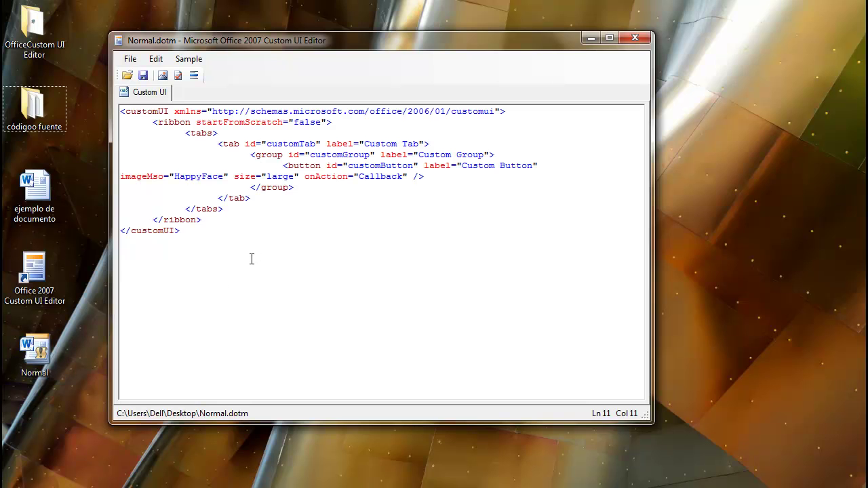
pyautogui.click(148, 80)
pyautogui.click(636, 38)
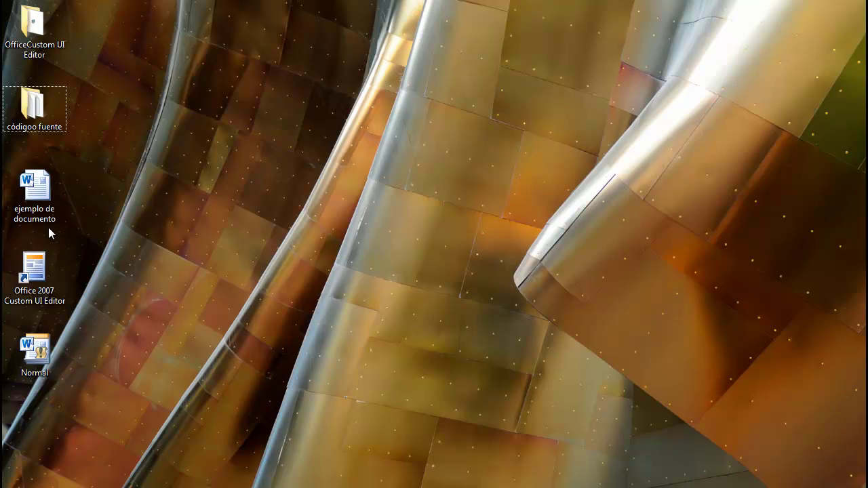
# - Open 'ejemplo de documento' in Word and check the new custom ribbon tab
pyautogui.doubleClick(33, 116)
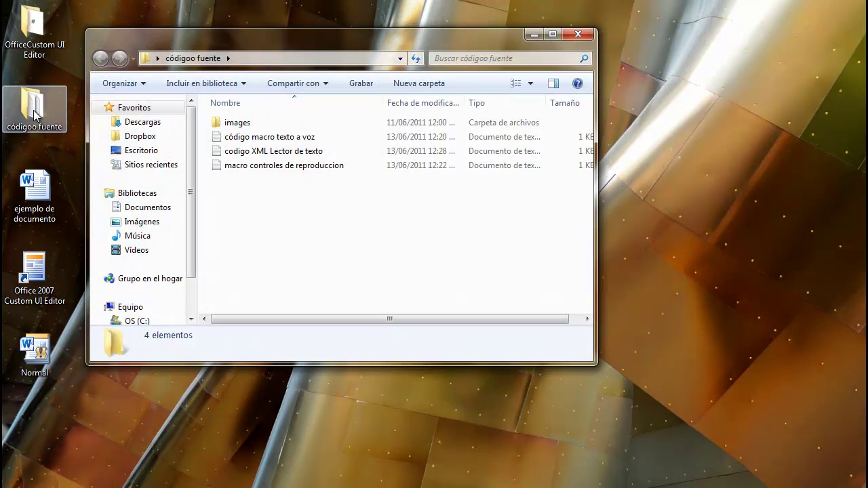
pyautogui.click(577, 35)
pyautogui.doubleClick(46, 186)
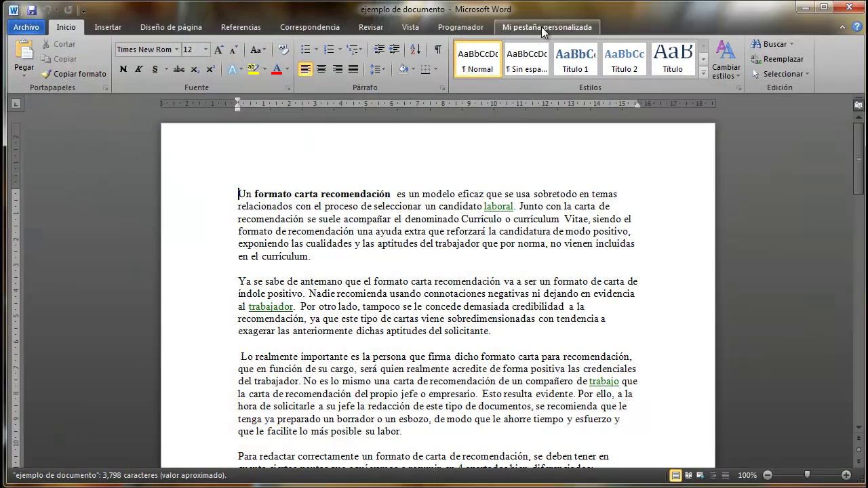
pyautogui.click(542, 28)
pyautogui.click(462, 27)
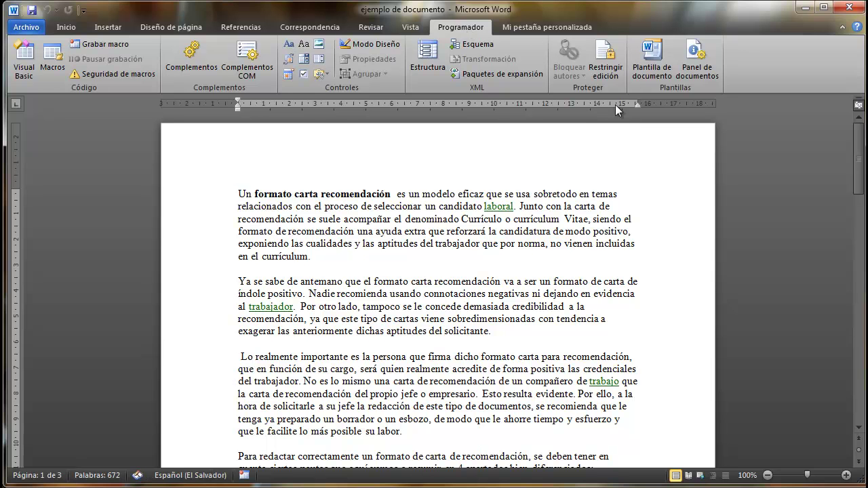
# - Copy the Plantillas folder path from Plantilla de documento > Adjuntar, then close both dialogs
pyautogui.click(652, 62)
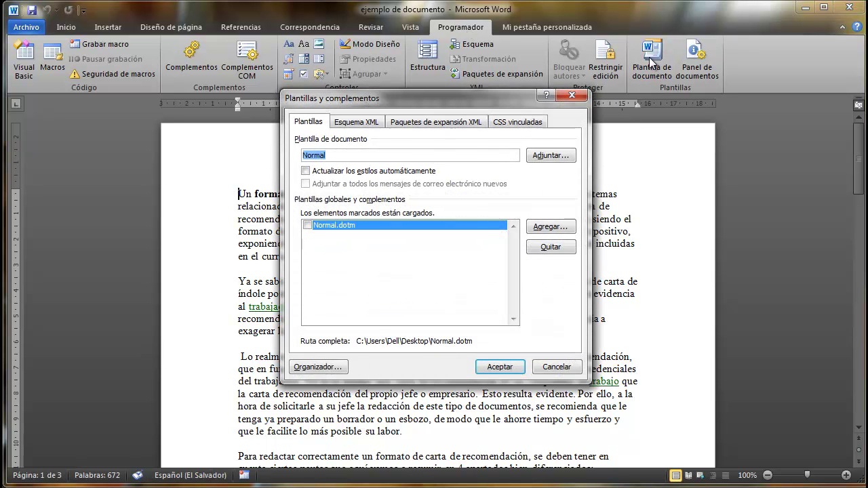
pyautogui.click(550, 156)
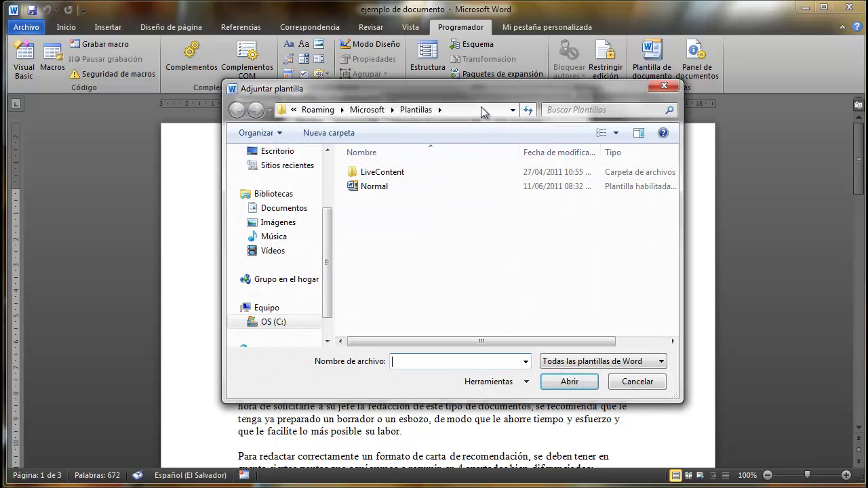
pyautogui.click(480, 109)
pyautogui.rightClick(417, 112)
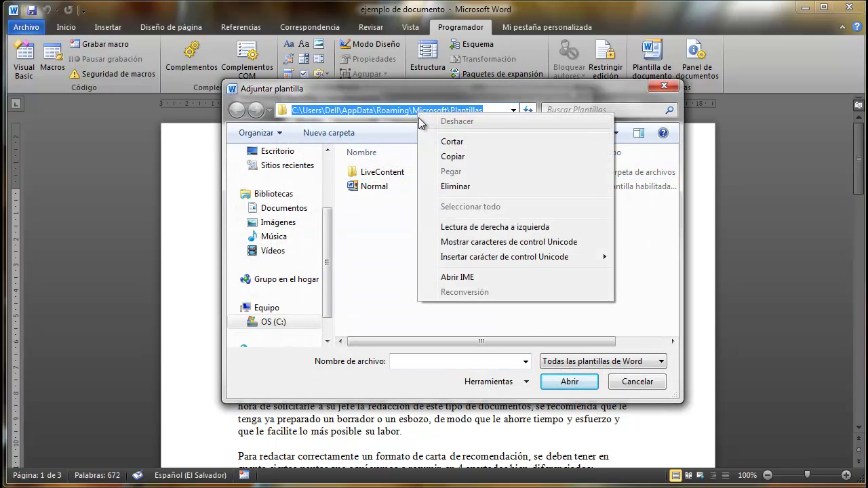
pyautogui.click(448, 161)
pyautogui.click(668, 85)
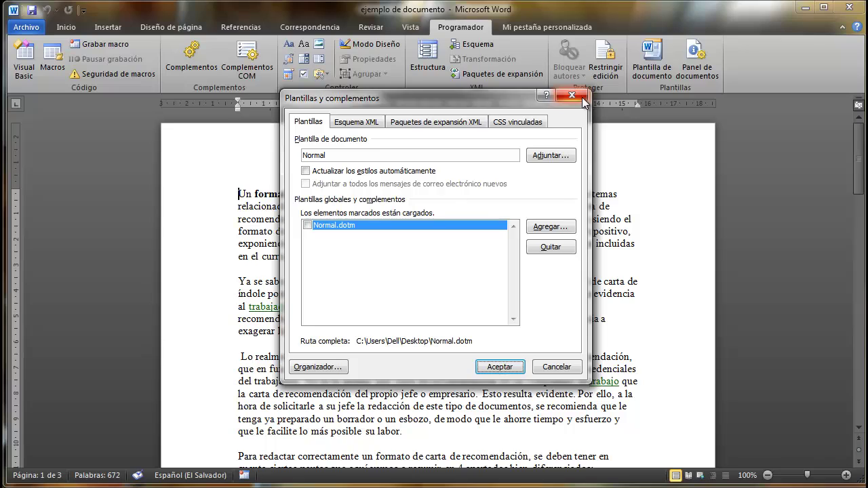
pyautogui.click(583, 90)
# - Close Word, browse to the pasted templates path, and send Plantillas to the desktop as a shortcut
pyautogui.click(848, 8)
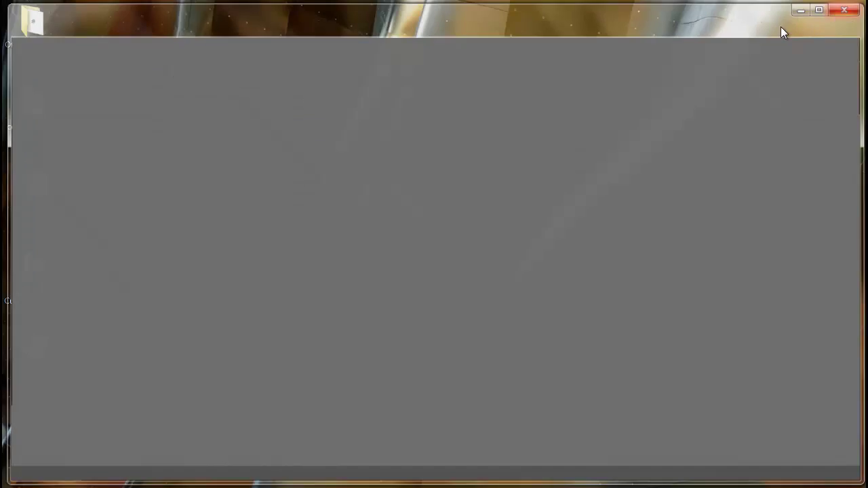
pyautogui.doubleClick(32, 105)
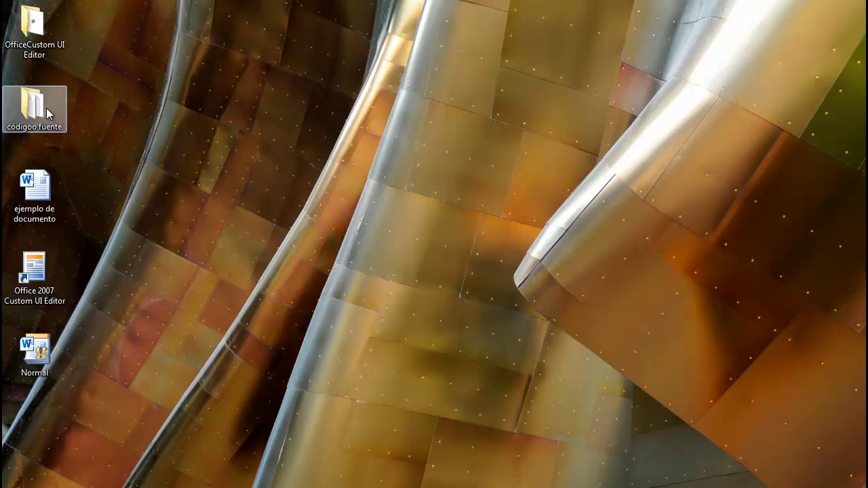
pyautogui.click(257, 59)
pyautogui.rightClick(259, 58)
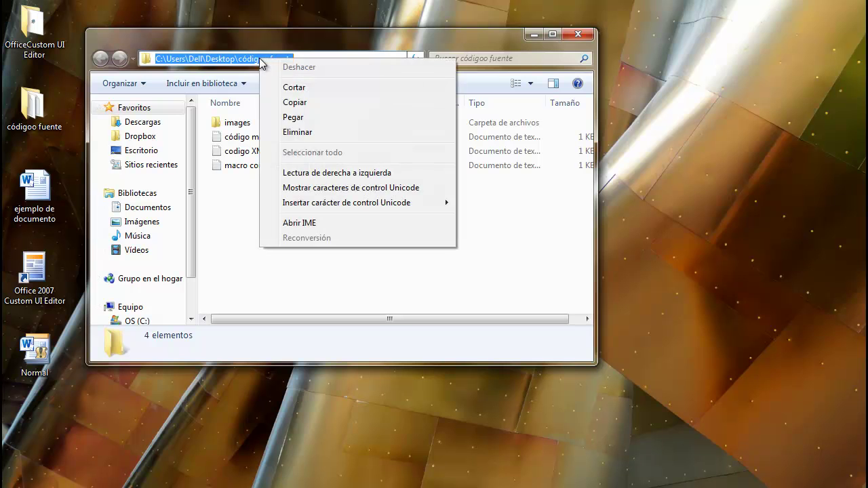
pyautogui.click(285, 119)
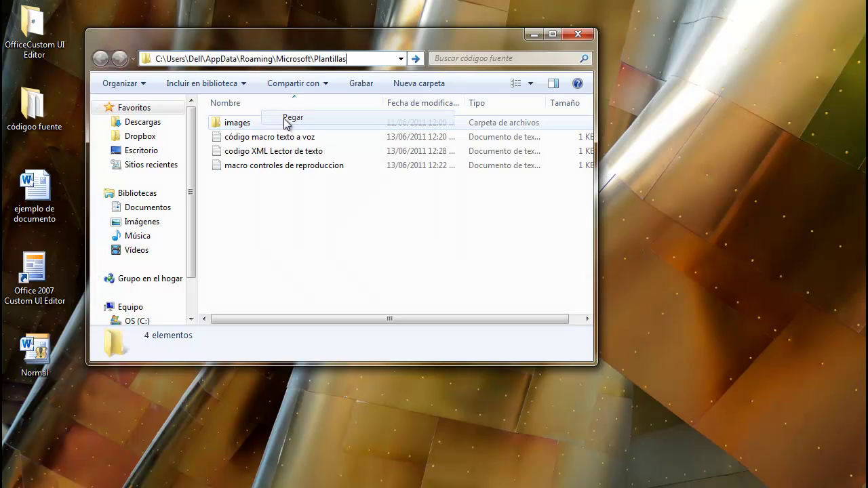
pyautogui.click(416, 58)
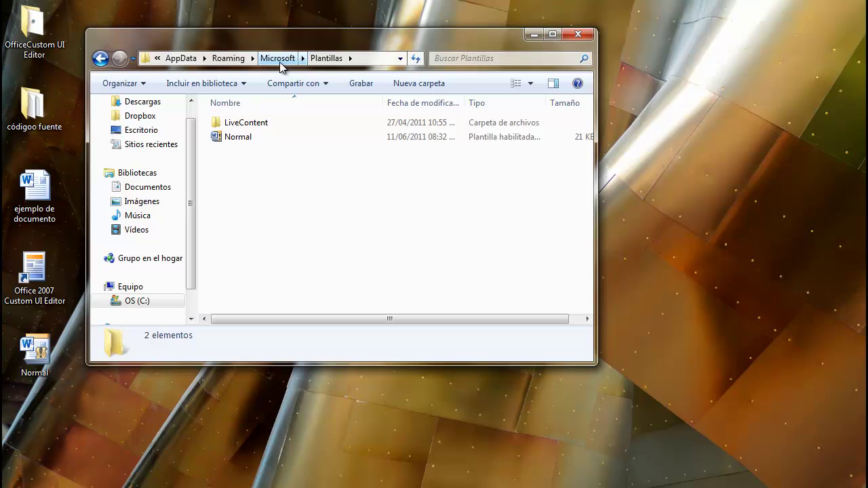
pyautogui.click(278, 58)
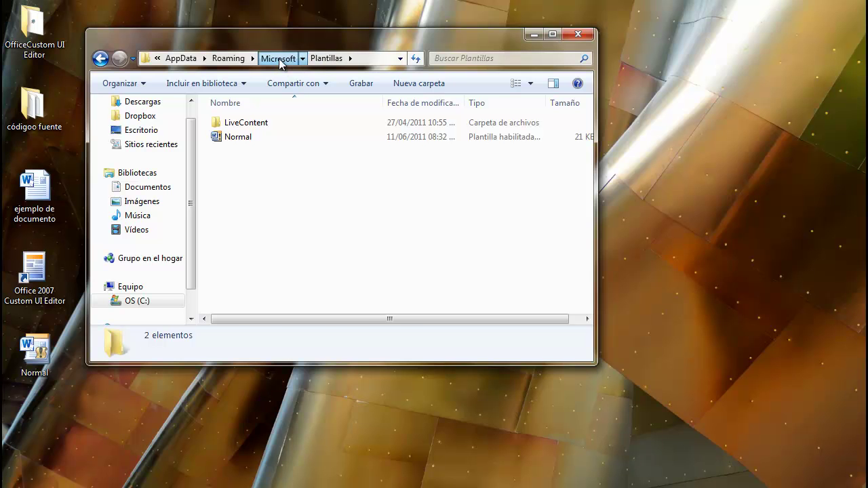
pyautogui.rightClick(239, 307)
pyautogui.moveTo(278, 191)
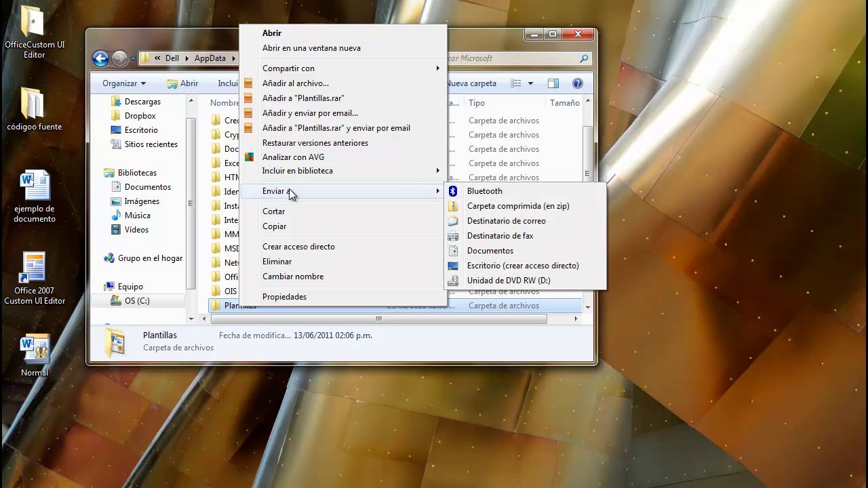
pyautogui.click(509, 266)
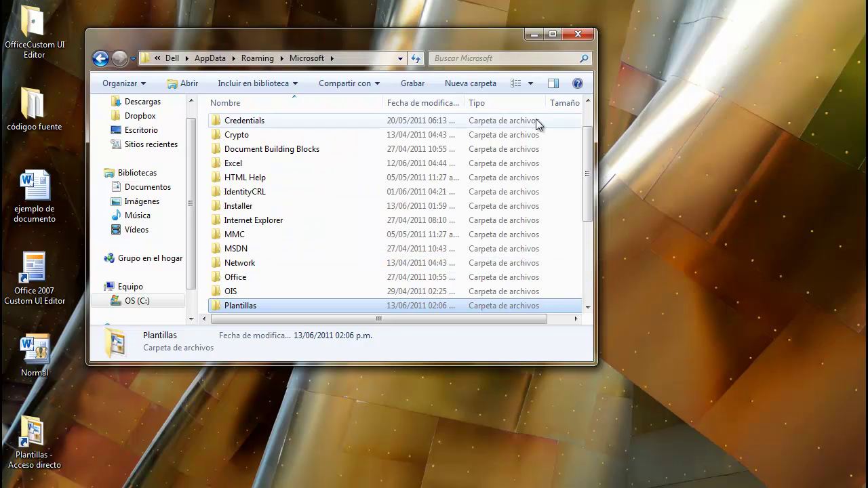
pyautogui.click(577, 34)
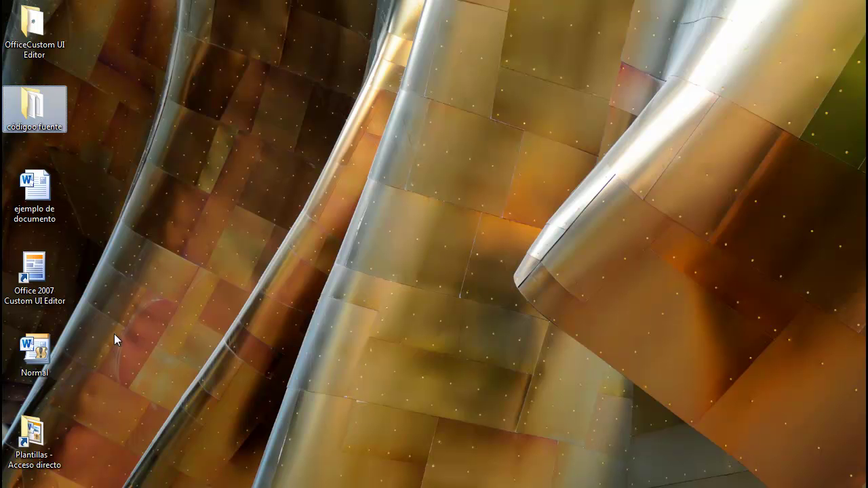
# - Copy the desktop Normal template into Plantillas, replacing the existing Normal, and close the folder
pyautogui.doubleClick(32, 434)
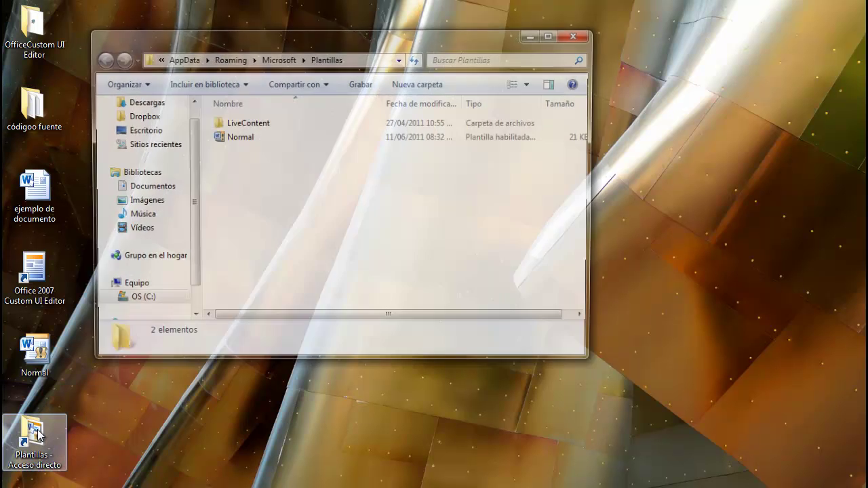
pyautogui.moveTo(266, 39); pyautogui.dragTo(333, 19)
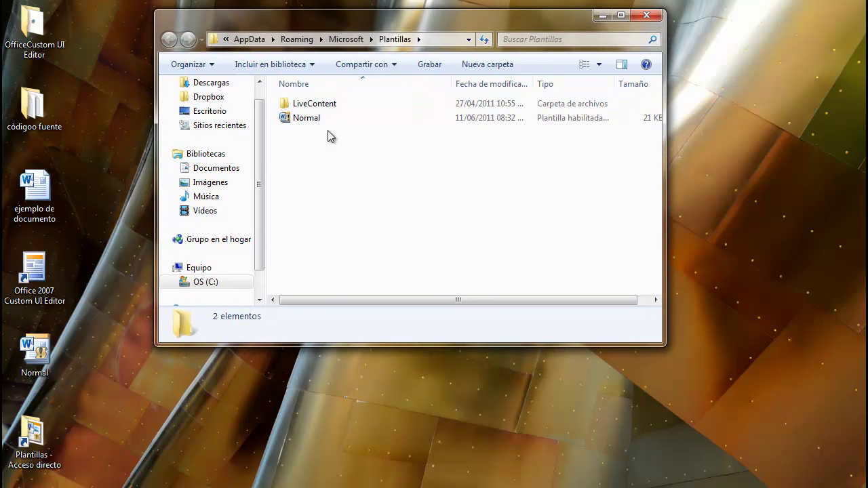
pyautogui.click(41, 352)
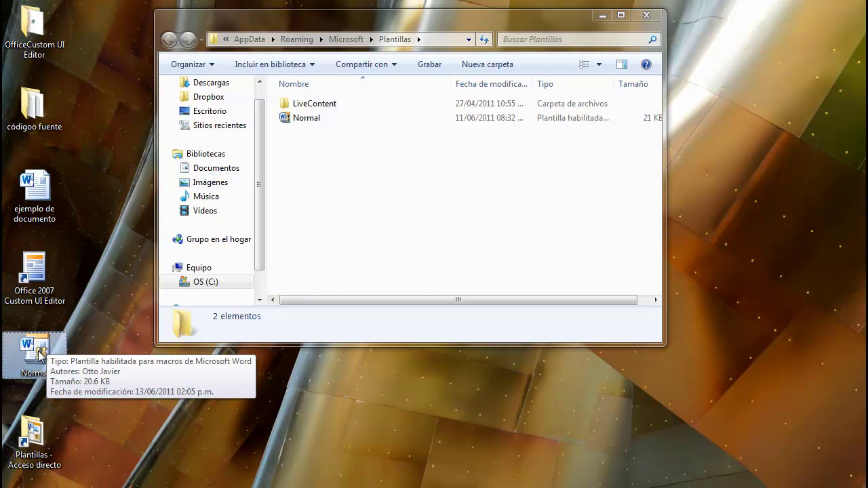
pyautogui.rightClick(40, 353)
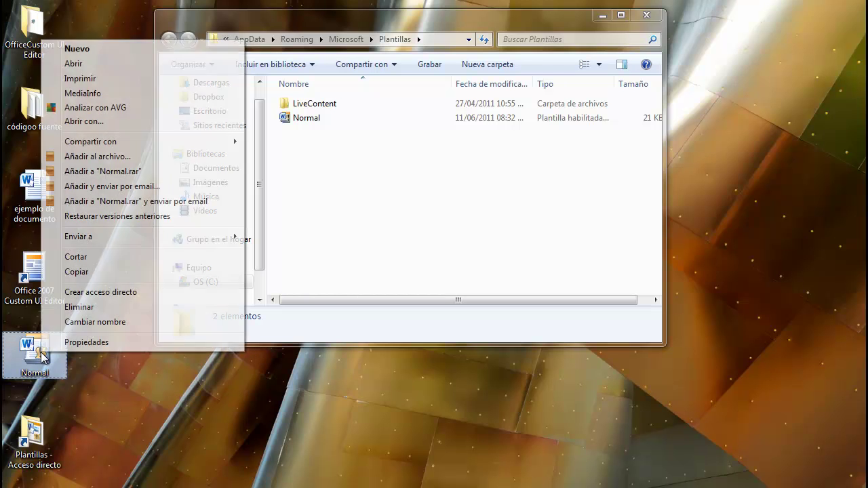
pyautogui.click(73, 272)
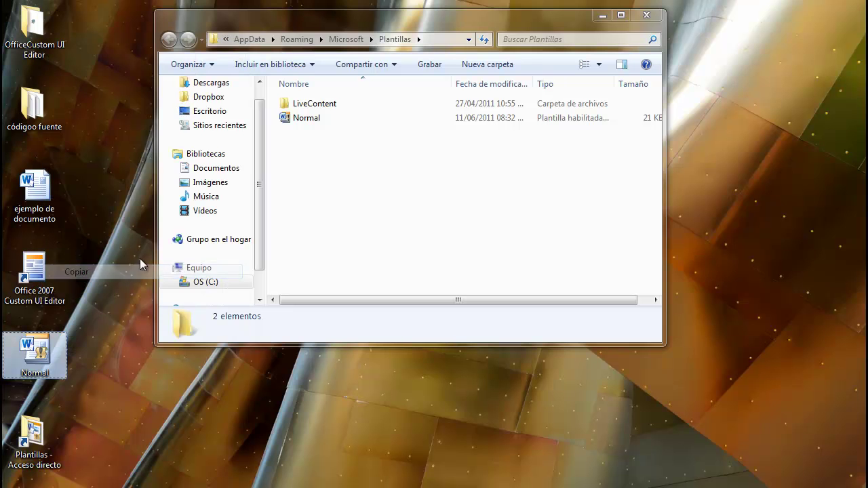
pyautogui.rightClick(326, 171)
pyautogui.click(359, 266)
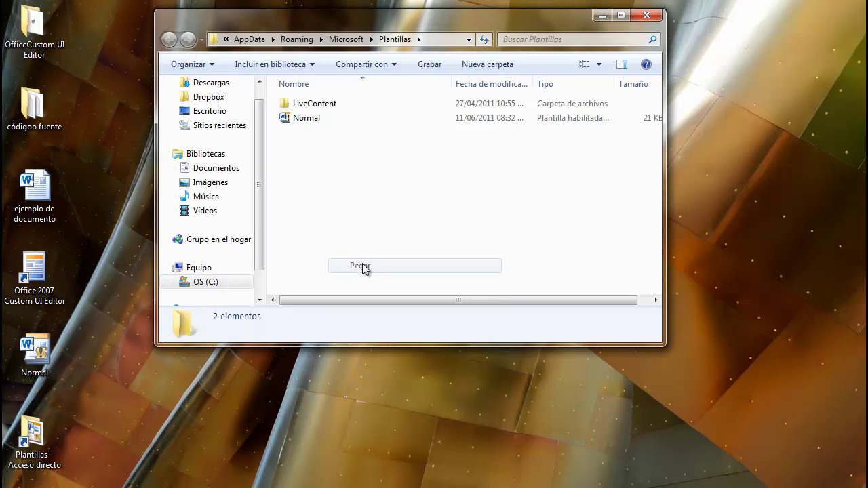
pyautogui.click(397, 189)
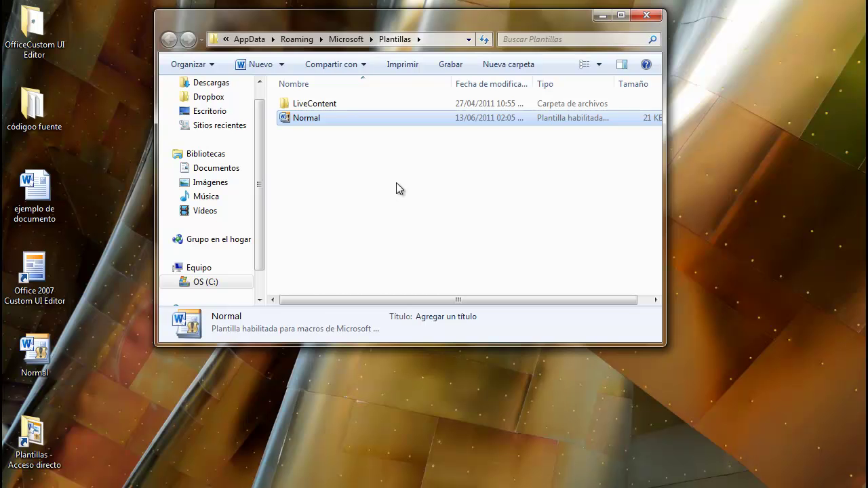
pyautogui.click(645, 14)
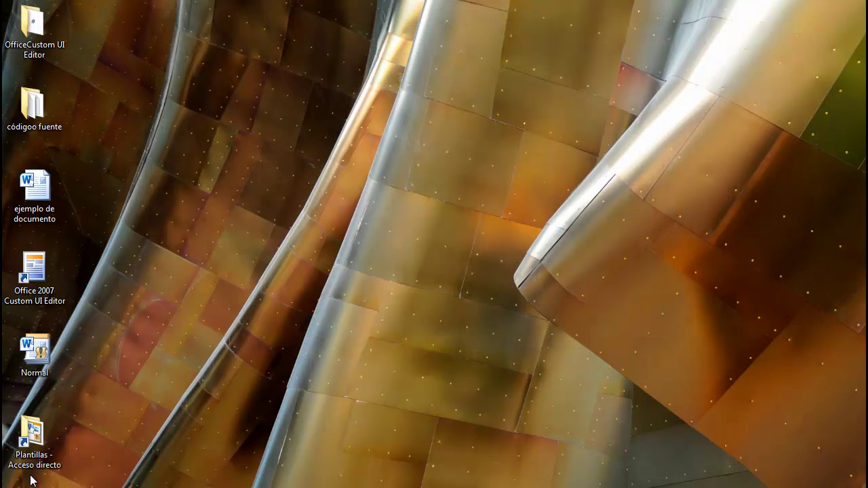
# - Launch Word 2010 with a blank document, check the Custom Tab's Custom Button, then minimize Word
pyautogui.click(6, 482)
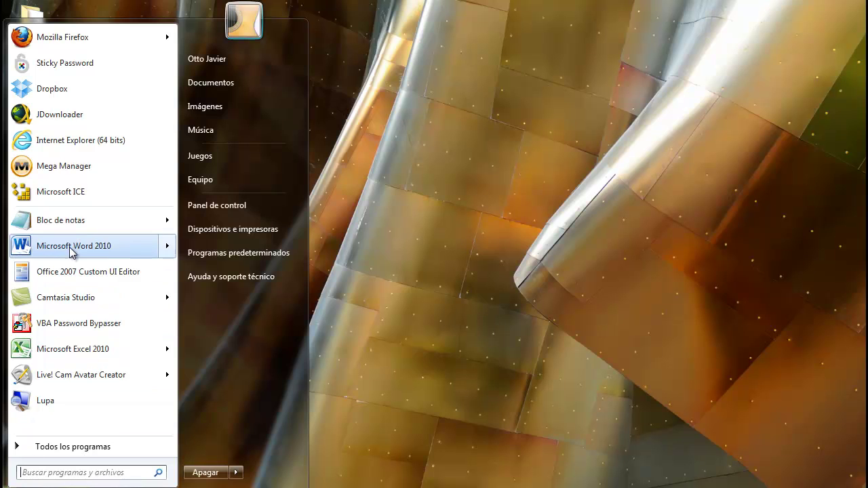
pyautogui.click(65, 246)
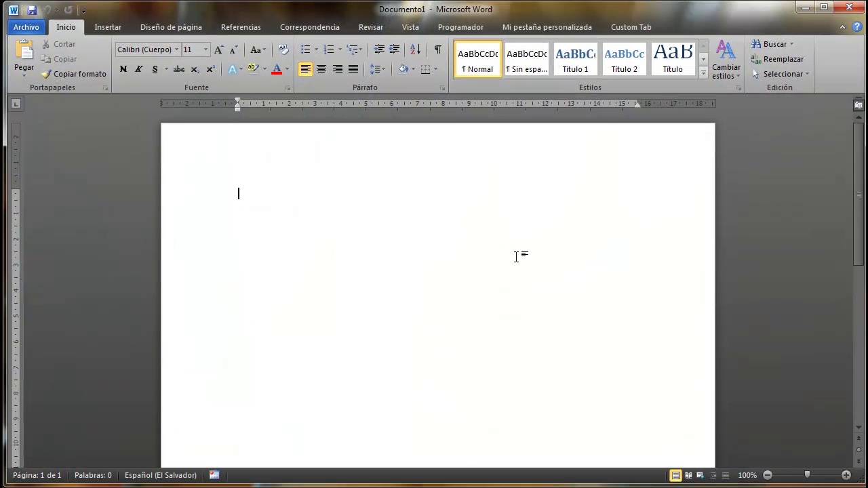
pyautogui.click(632, 29)
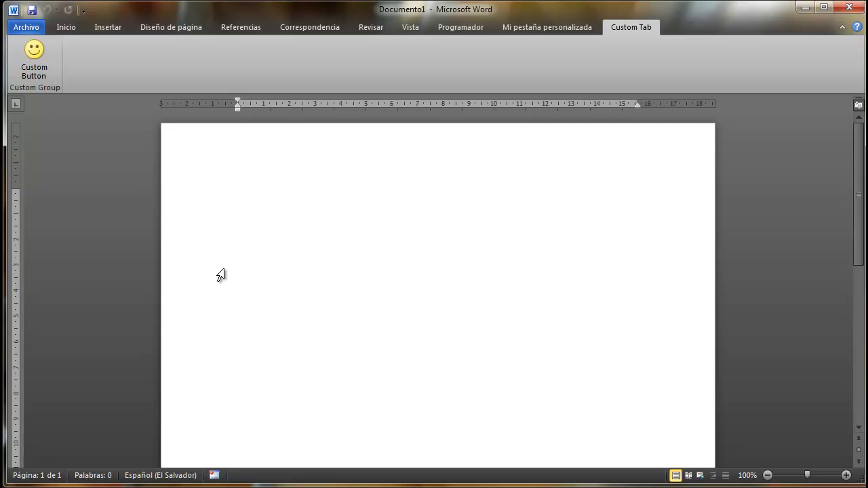
pyautogui.click(805, 9)
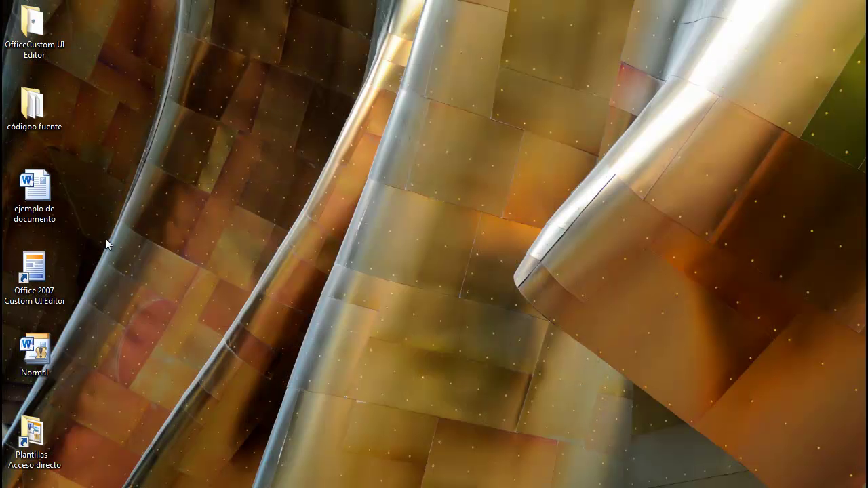
# - Launch Custom UI Editor, insert the Custom Tab sample XML, and bring it back with Alt+Tab
pyautogui.doubleClick(37, 273)
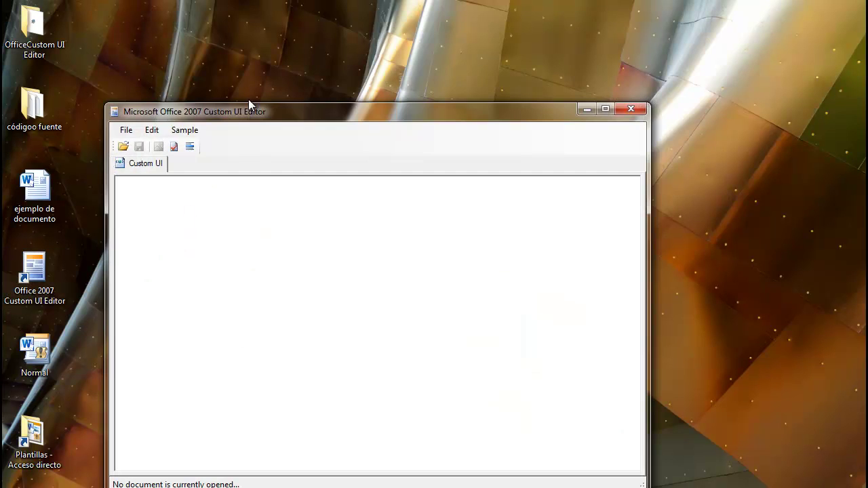
pyautogui.moveTo(202, 116); pyautogui.dragTo(208, 47)
pyautogui.click(191, 61)
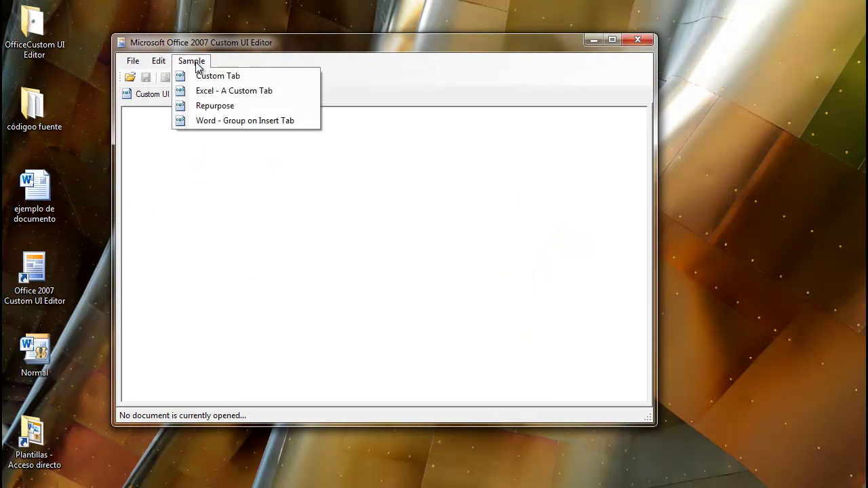
pyautogui.click(229, 78)
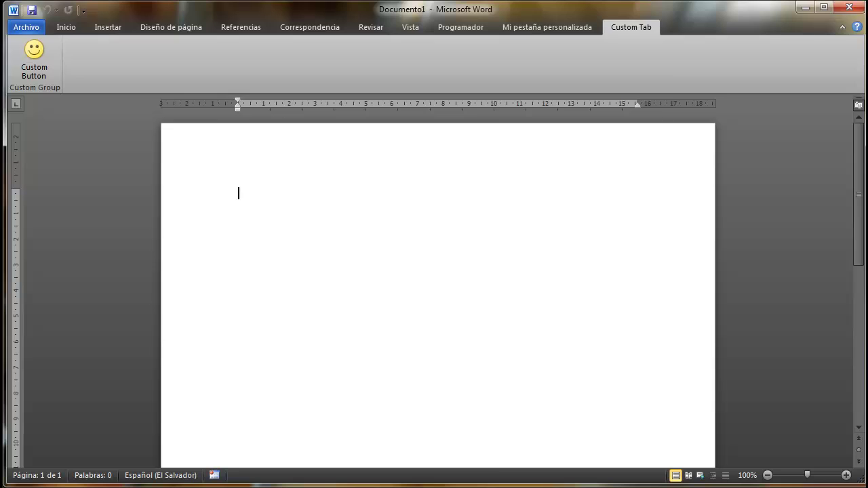
pyautogui.hotkey('alt', 'Tab')
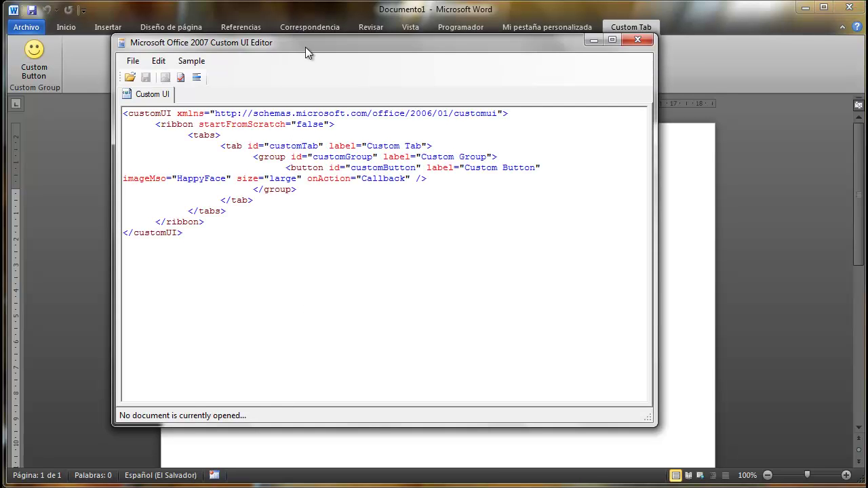
pyautogui.moveTo(305, 45); pyautogui.dragTo(331, 79)
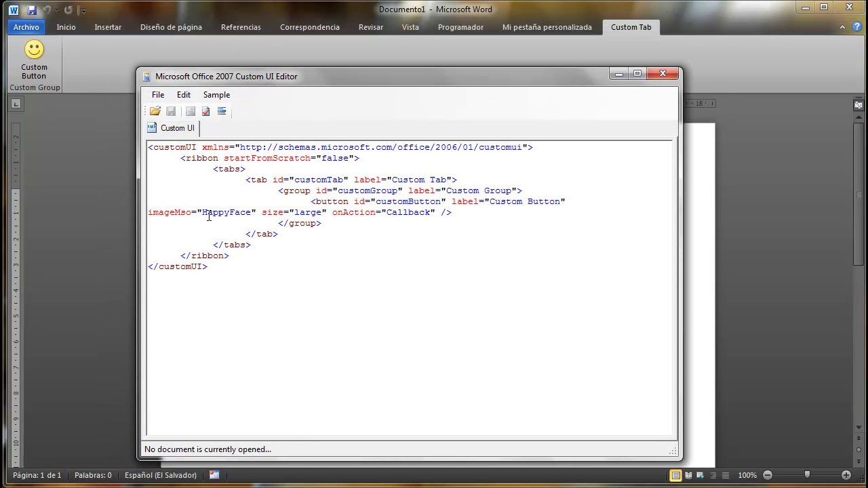
pyautogui.moveTo(203, 213); pyautogui.dragTo(251, 212)
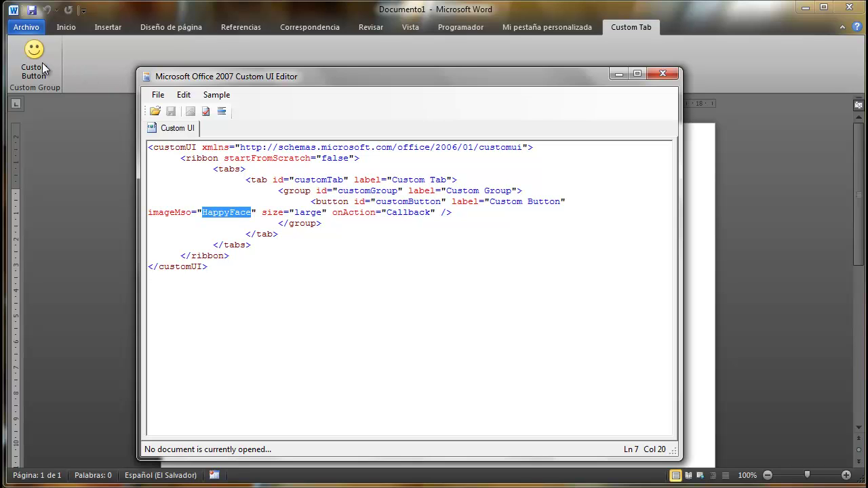
pyautogui.click(392, 180)
pyautogui.moveTo(392, 180); pyautogui.dragTo(442, 181)
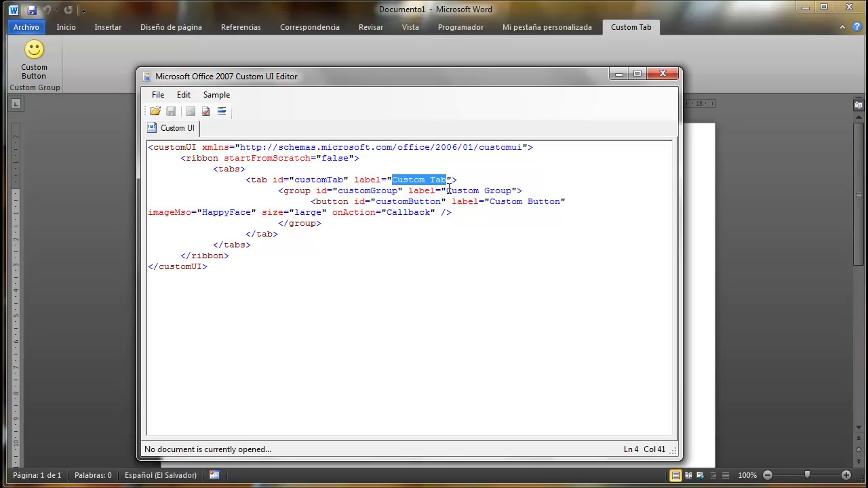
pyautogui.moveTo(447, 191); pyautogui.dragTo(494, 197)
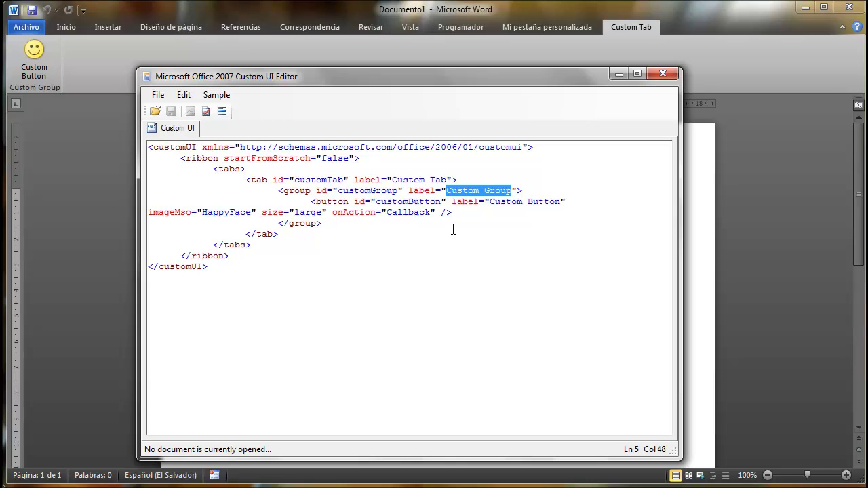
pyautogui.moveTo(490, 201); pyautogui.dragTo(547, 207)
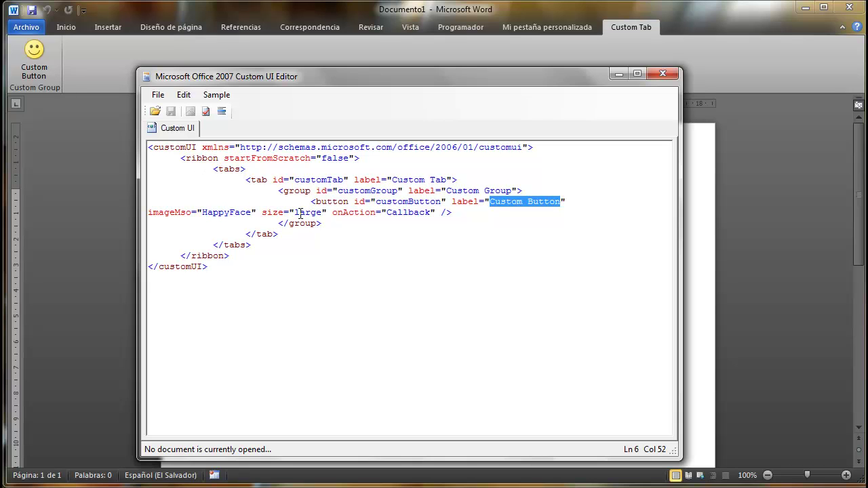
pyautogui.moveTo(295, 213); pyautogui.dragTo(313, 213)
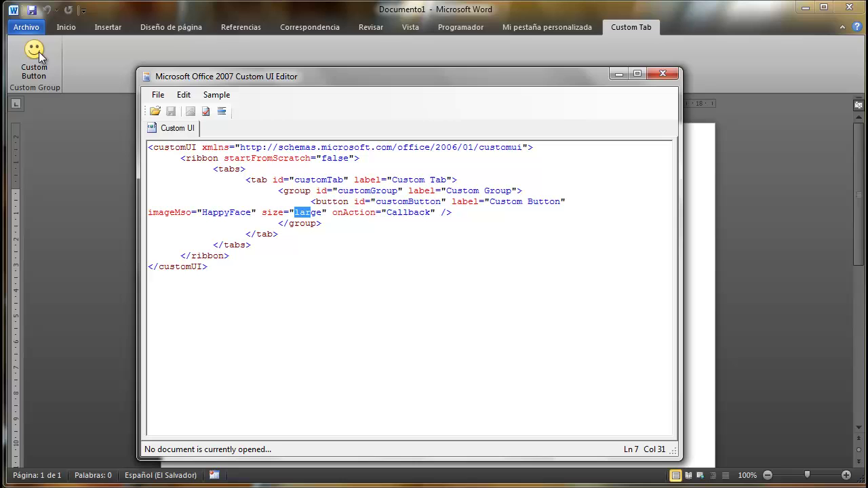
pyautogui.click(334, 213)
pyautogui.click(88, 57)
# - Test the Custom Button, dismiss the missing-macro warning, and switch to Mi pestaña personalizada
pyautogui.click(35, 57)
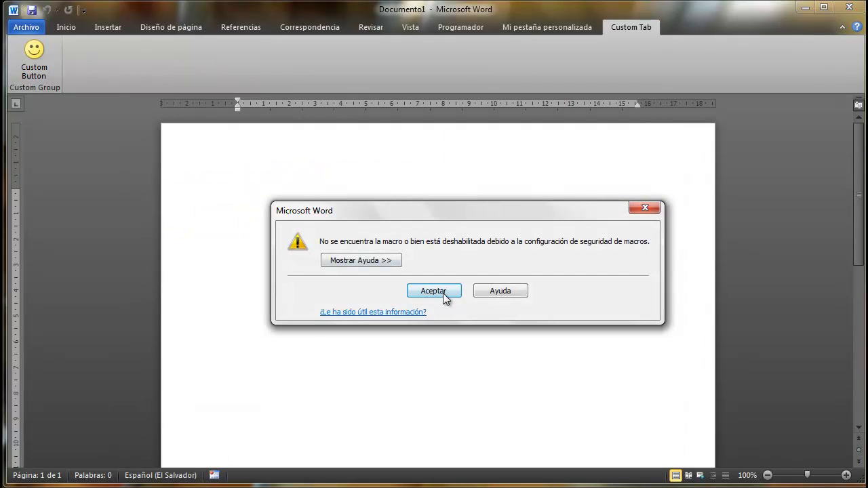
pyautogui.click(438, 290)
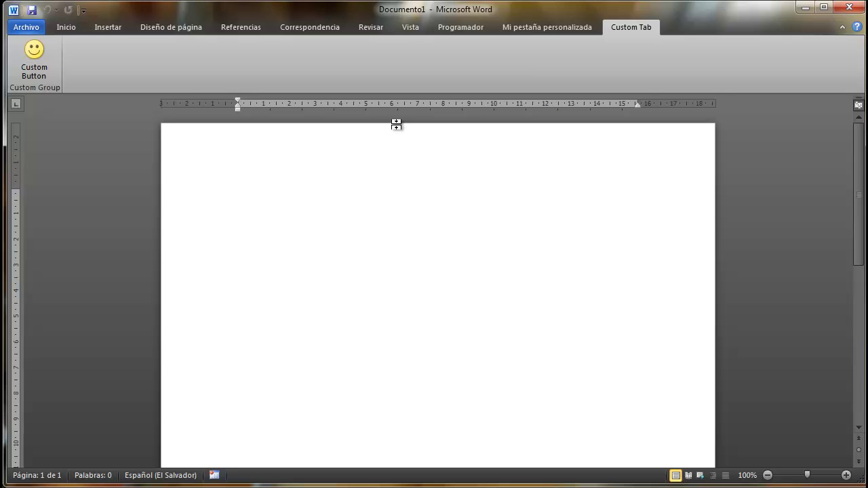
pyautogui.click(542, 29)
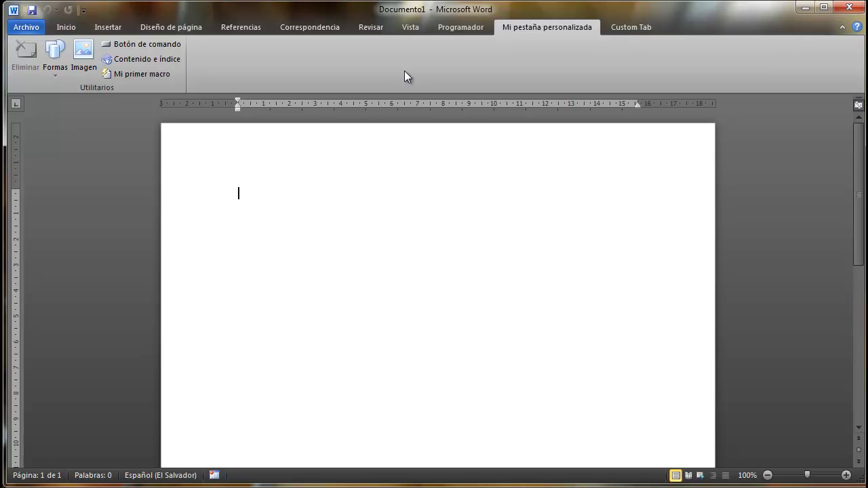
# - In ribbon customization, choose Restablecer todas las personalizaciones, confirm Sí, and apply with Aceptar
pyautogui.rightClick(324, 61)
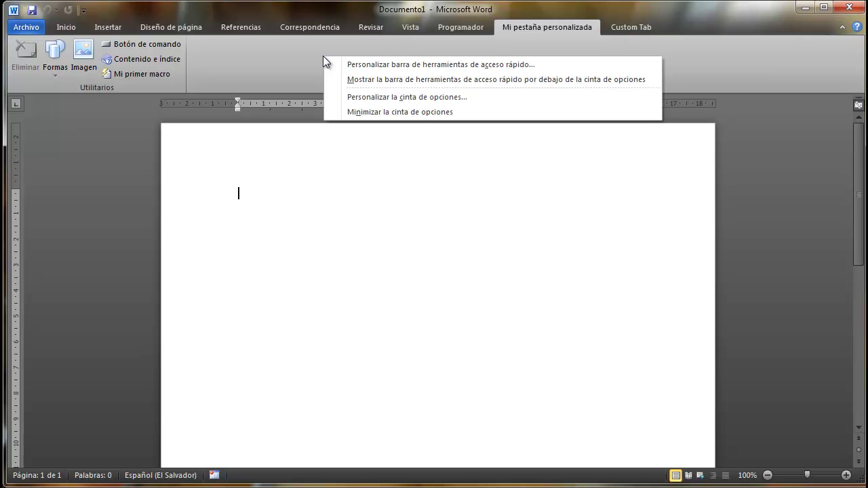
pyautogui.click(369, 99)
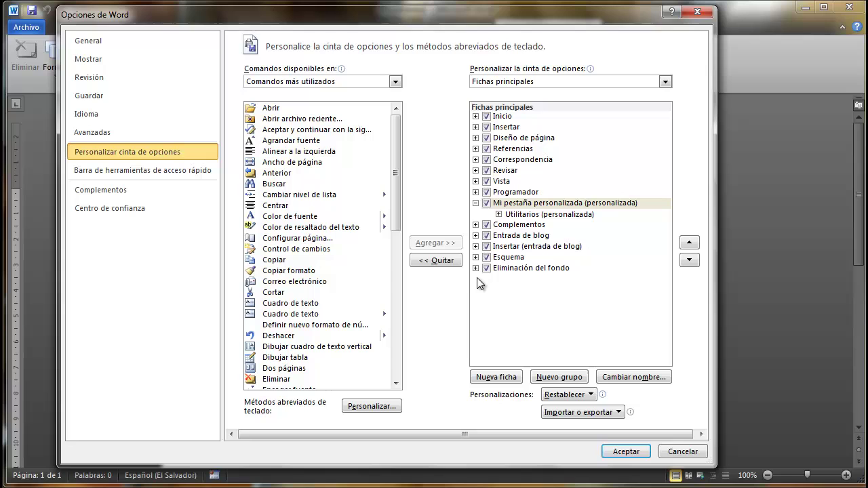
pyautogui.click(516, 203)
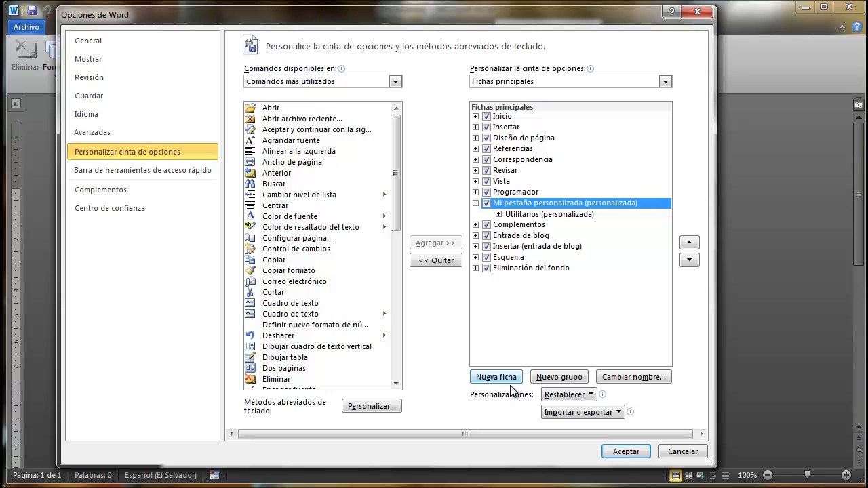
pyautogui.click(554, 394)
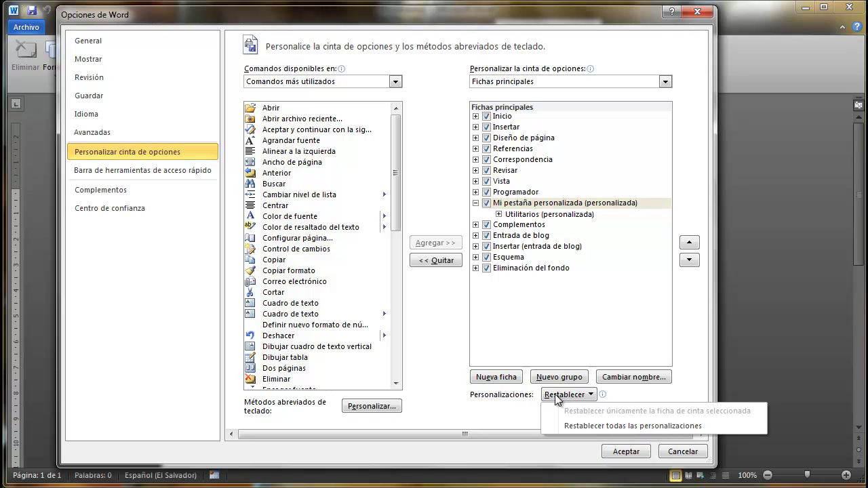
pyautogui.click(574, 425)
pyautogui.moveTo(493, 224); pyautogui.dragTo(499, 253)
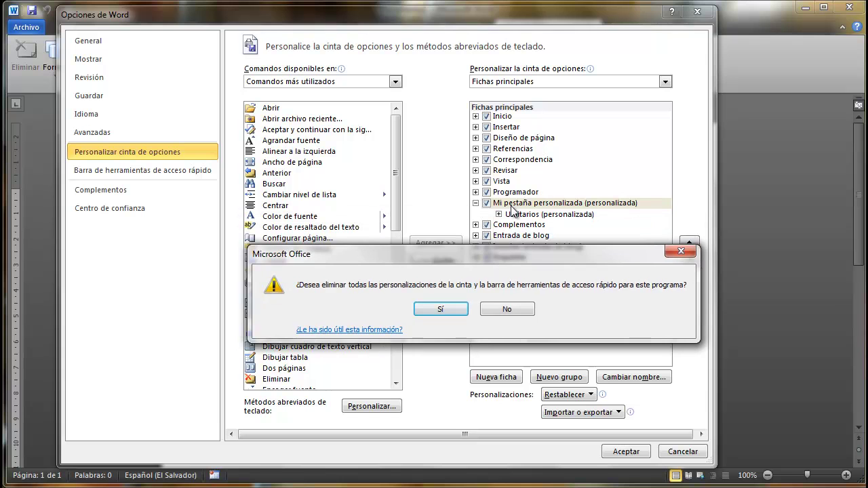
pyautogui.click(442, 309)
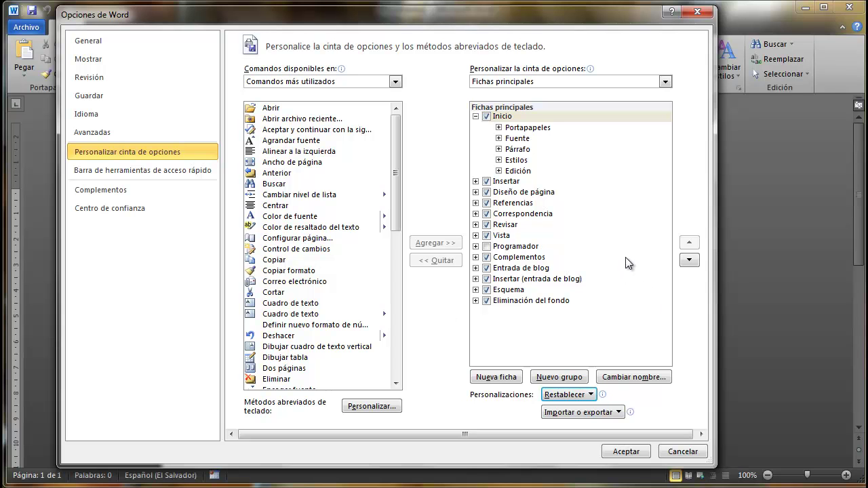
pyautogui.click(626, 451)
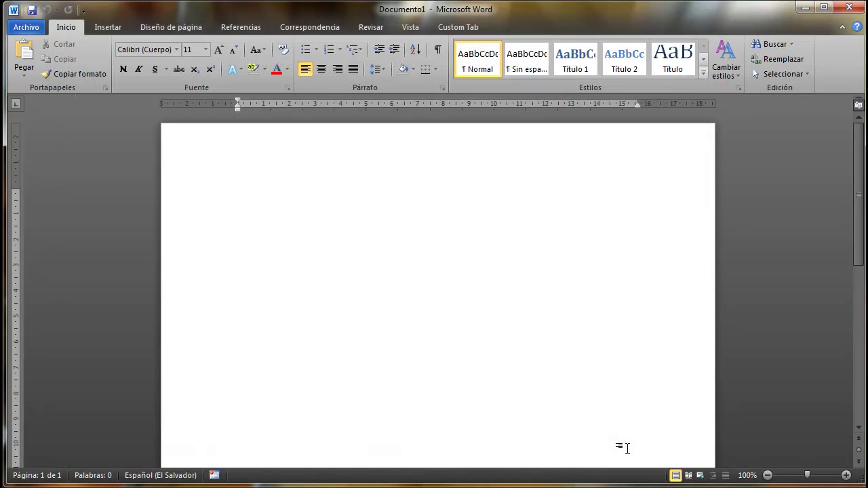
# - Check Custom Tab, view 'Comandos que no están en la cinta' in ribbon options, then close Word
pyautogui.click(452, 27)
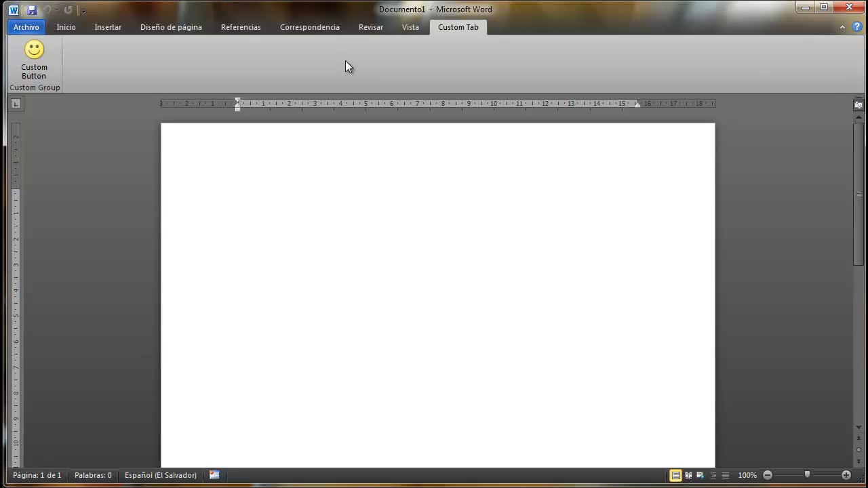
pyautogui.rightClick(354, 60)
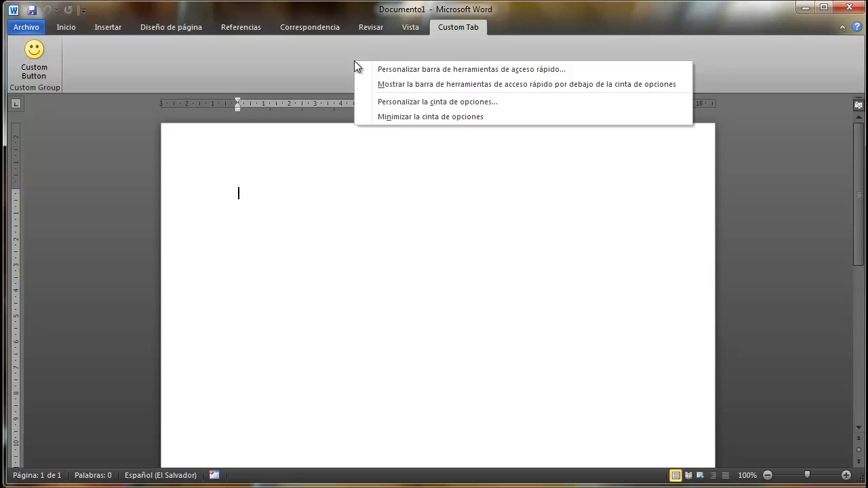
pyautogui.click(405, 102)
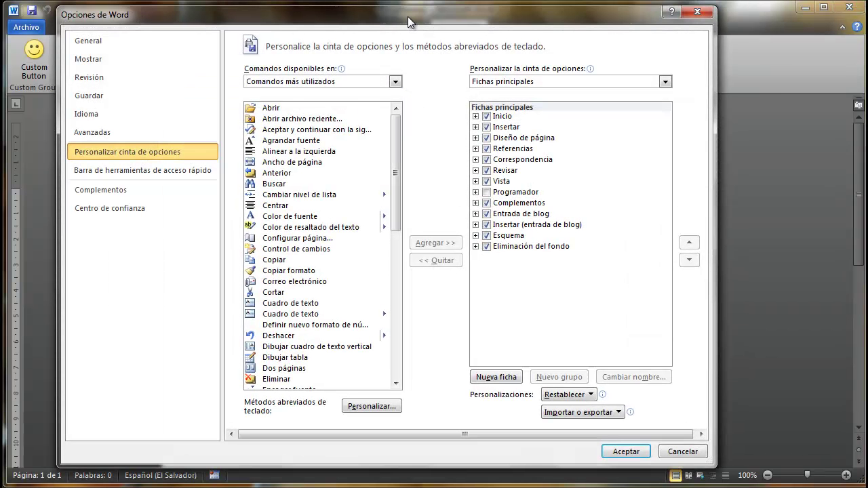
pyautogui.moveTo(407, 17); pyautogui.dragTo(450, 36)
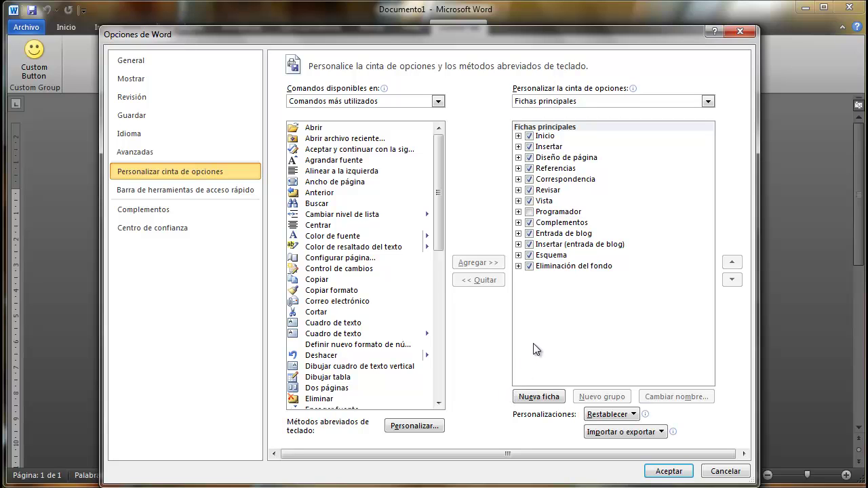
pyautogui.click(431, 102)
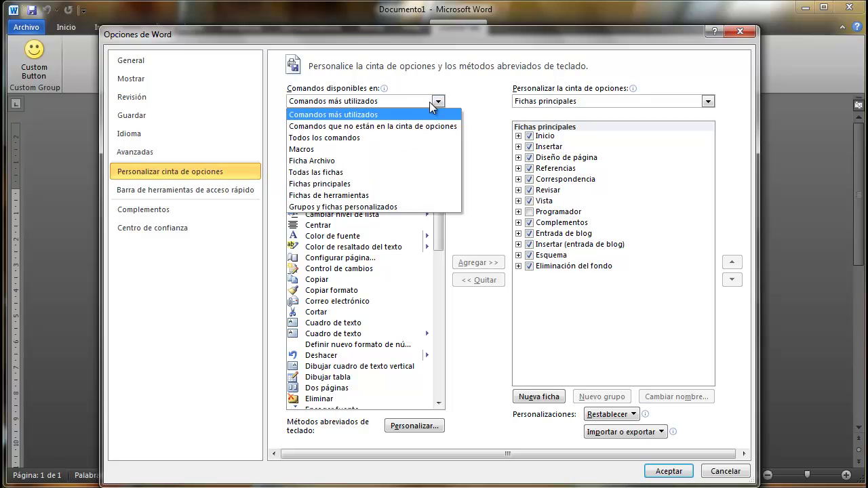
pyautogui.click(370, 126)
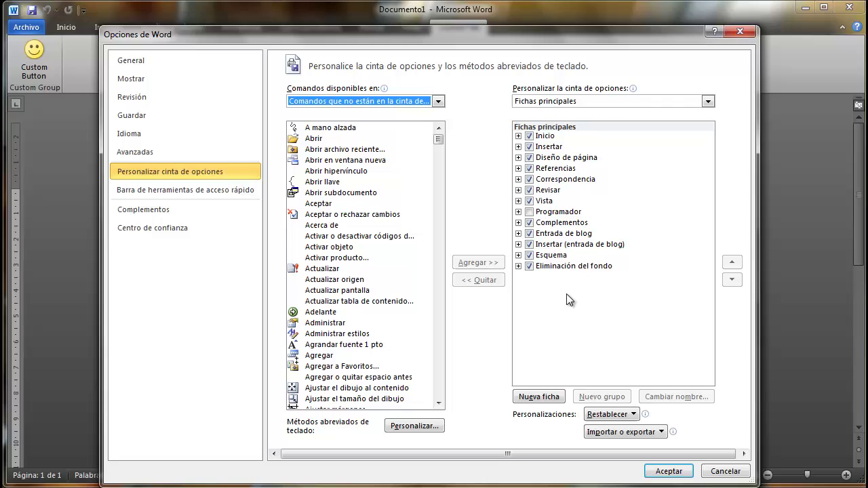
pyautogui.press('Return')
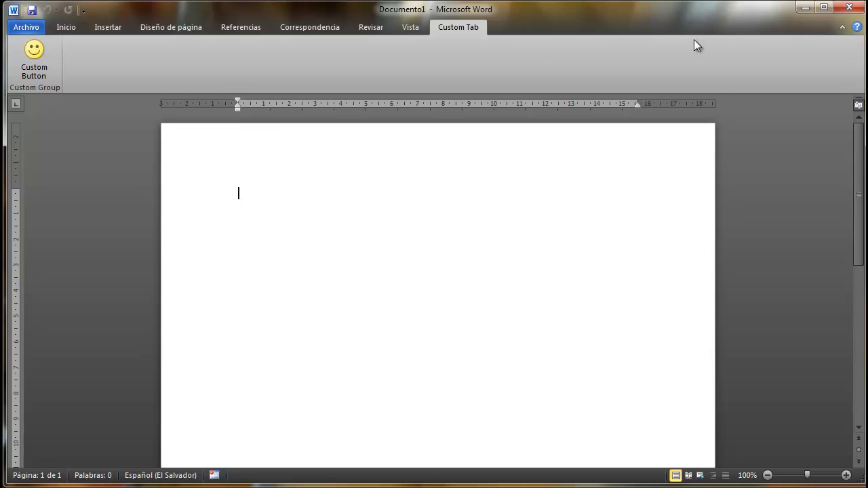
pyautogui.click(848, 6)
# - Open the desktop Normal.dotm in Custom UI Editor, delete its existing ribbon XML, and save
pyautogui.doubleClick(33, 271)
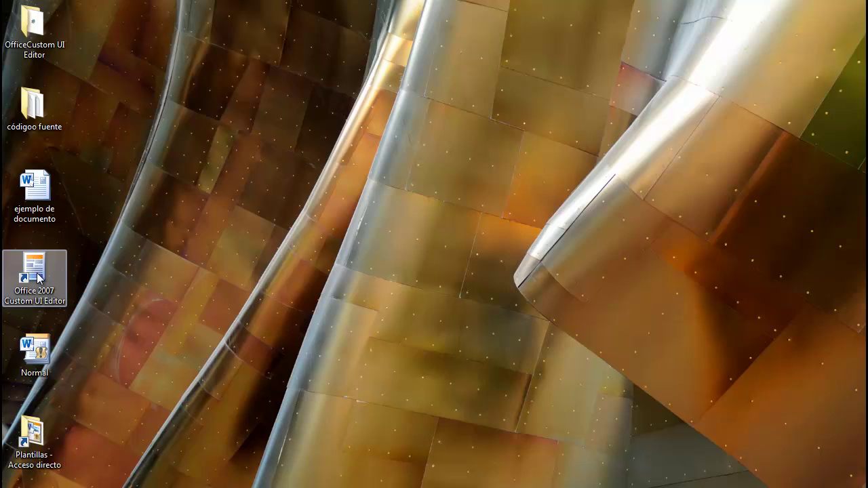
pyautogui.moveTo(203, 102); pyautogui.dragTo(252, 42)
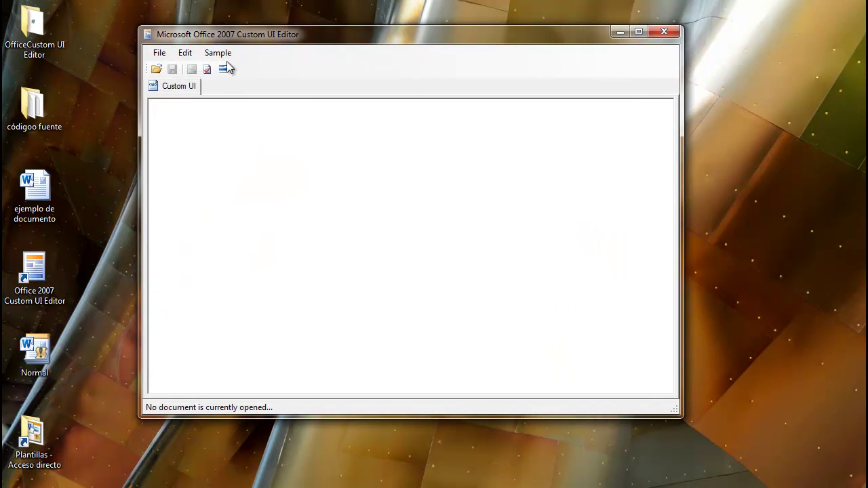
pyautogui.click(156, 71)
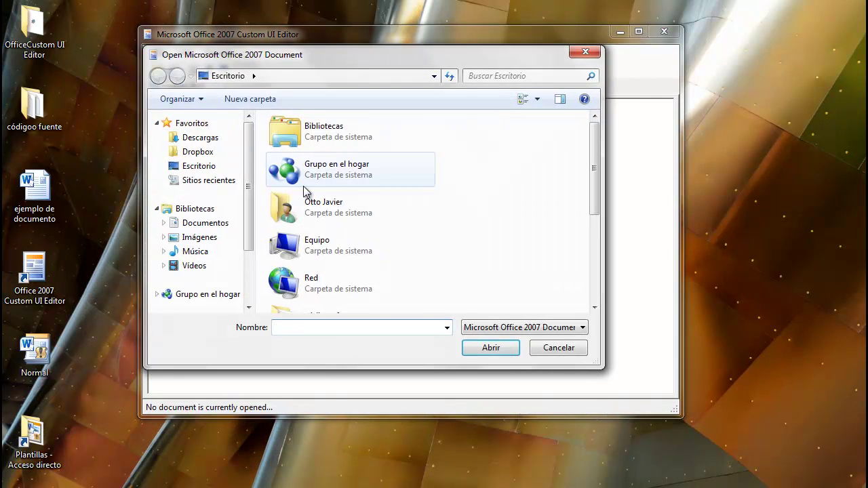
pyautogui.scroll(-3, 475, 230)
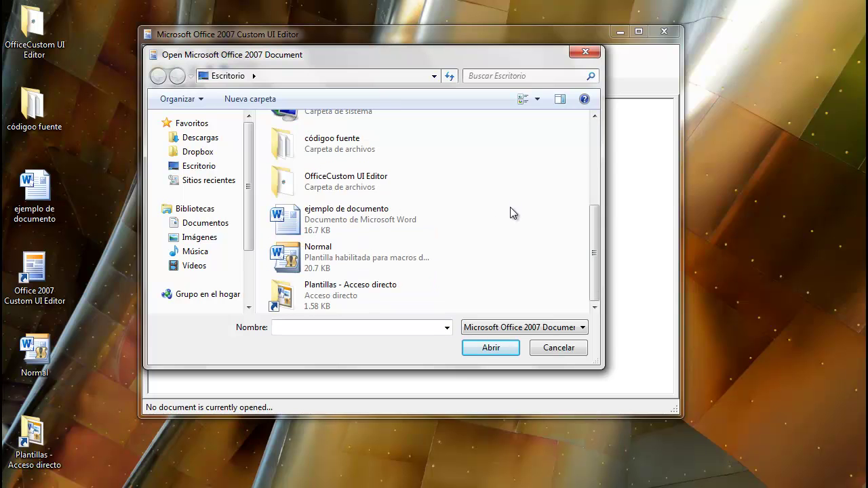
pyautogui.doubleClick(320, 263)
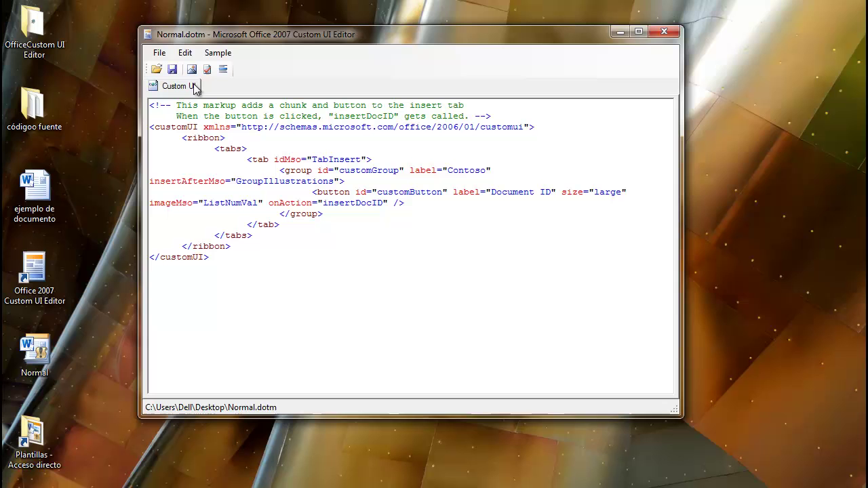
pyautogui.click(194, 88)
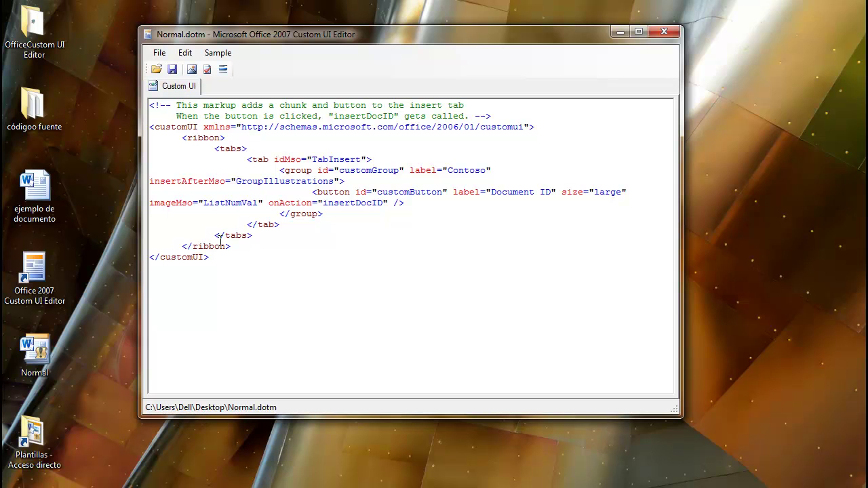
pyautogui.hotkey('ctrl', 'a')
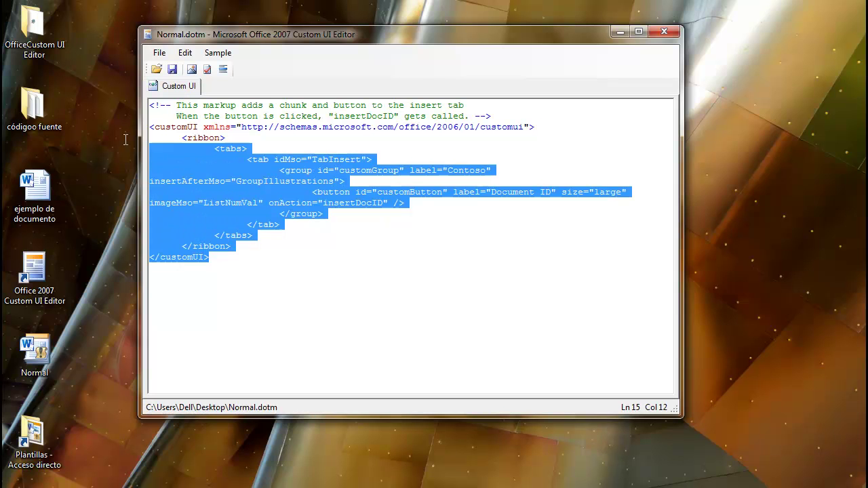
pyautogui.press('Delete')
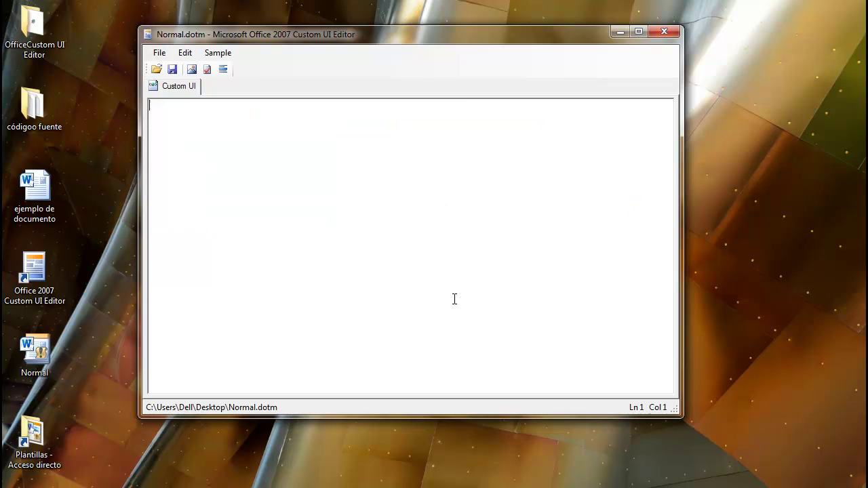
pyautogui.click(172, 69)
# - Insert the 'Word - Group on Insert Tab' sample XML, save Normal.dotm, and close the editor
pyautogui.press('Return')
pyautogui.click(216, 54)
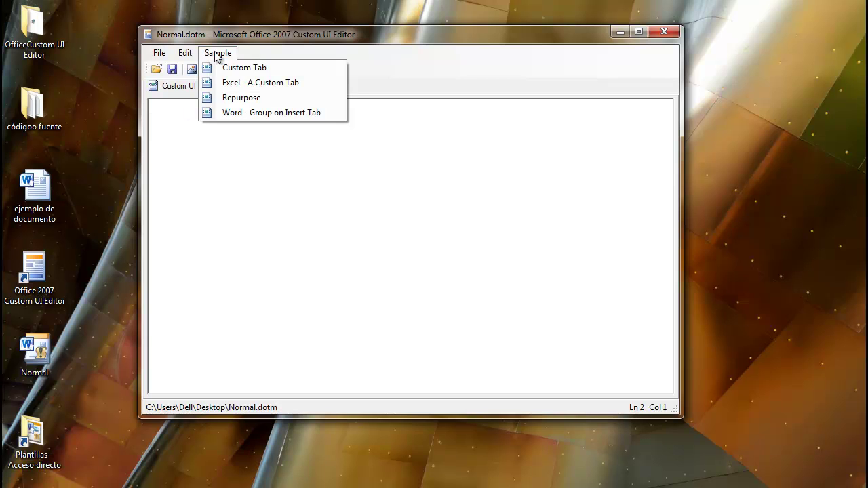
pyautogui.click(255, 113)
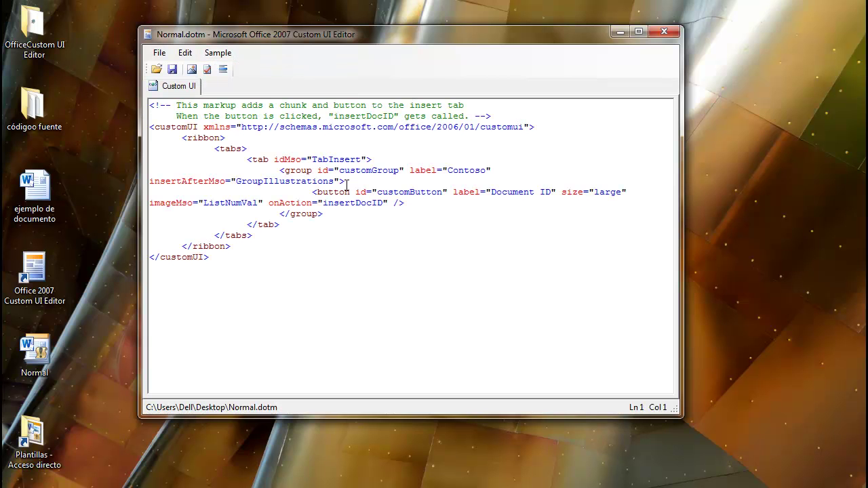
pyautogui.click(171, 69)
pyautogui.click(664, 32)
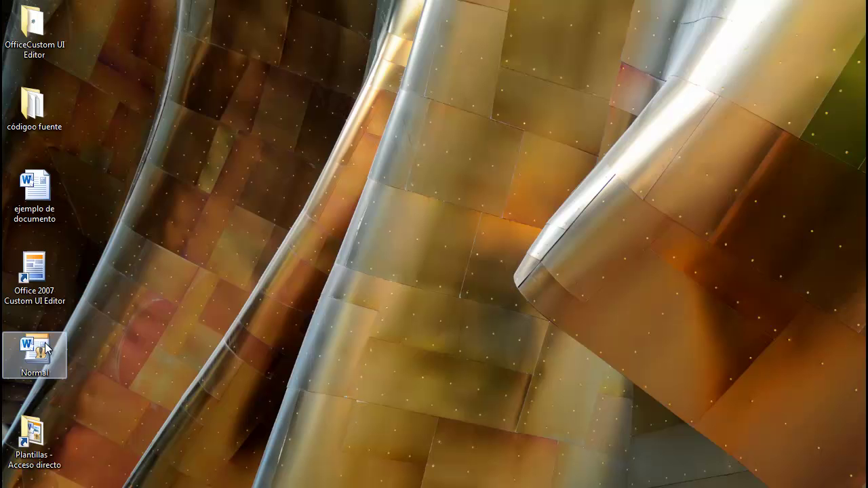
# - Copy the edited desktop Normal into Plantillas, replacing the old template, and close the folder
pyautogui.rightClick(38, 344)
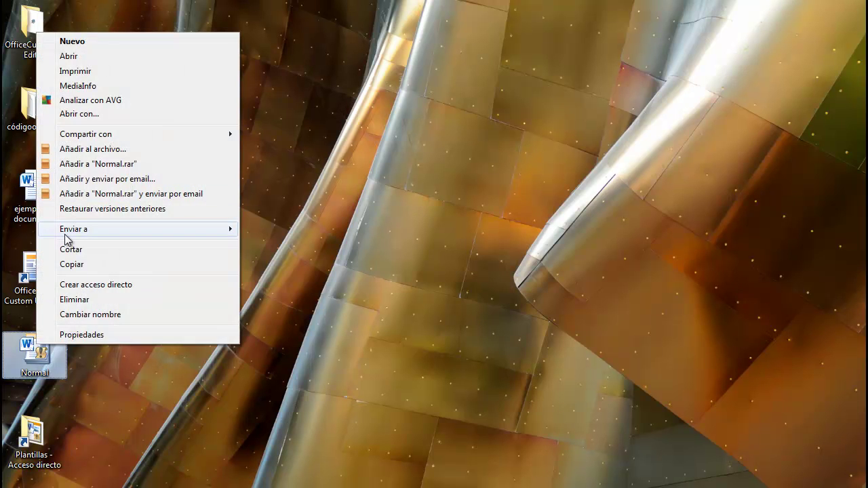
pyautogui.click(72, 265)
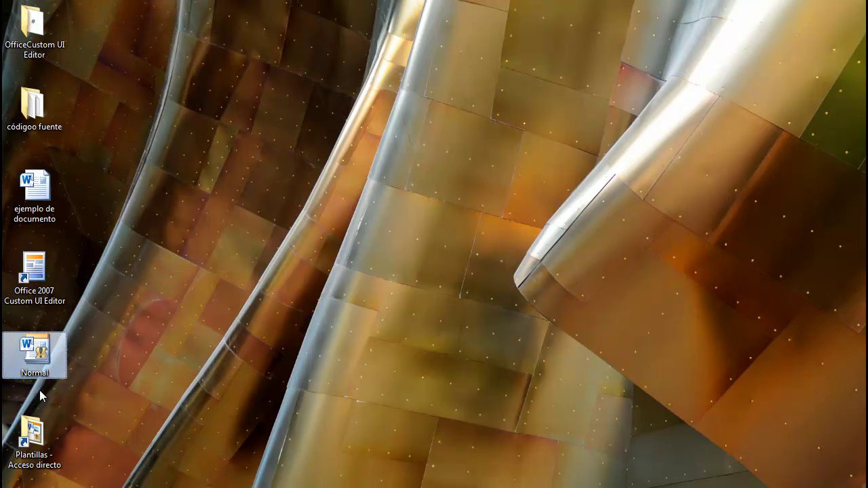
pyautogui.doubleClick(34, 439)
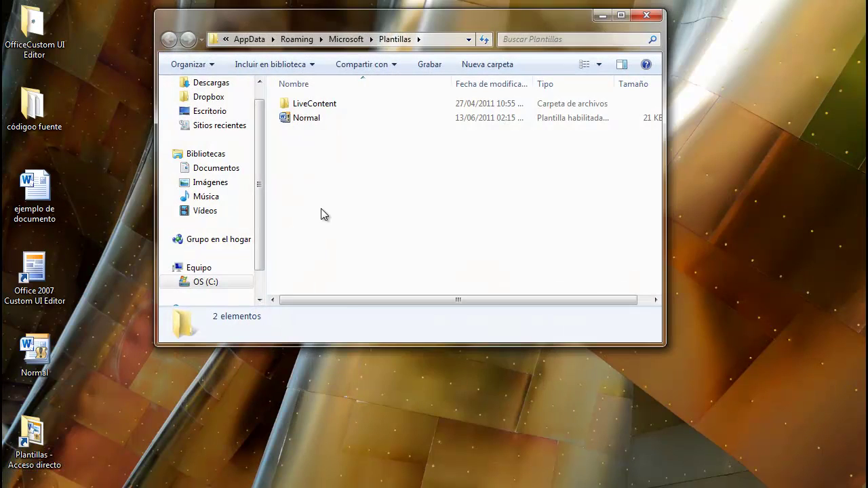
pyautogui.rightClick(323, 214)
pyautogui.click(354, 304)
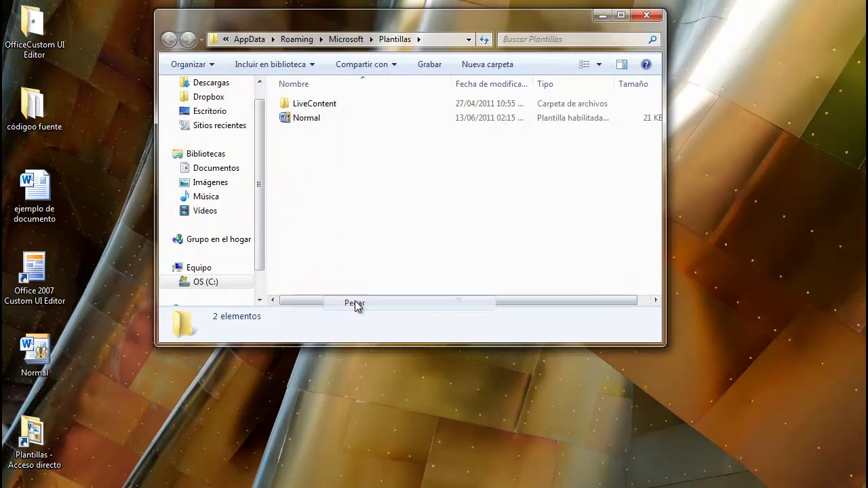
pyautogui.click(409, 198)
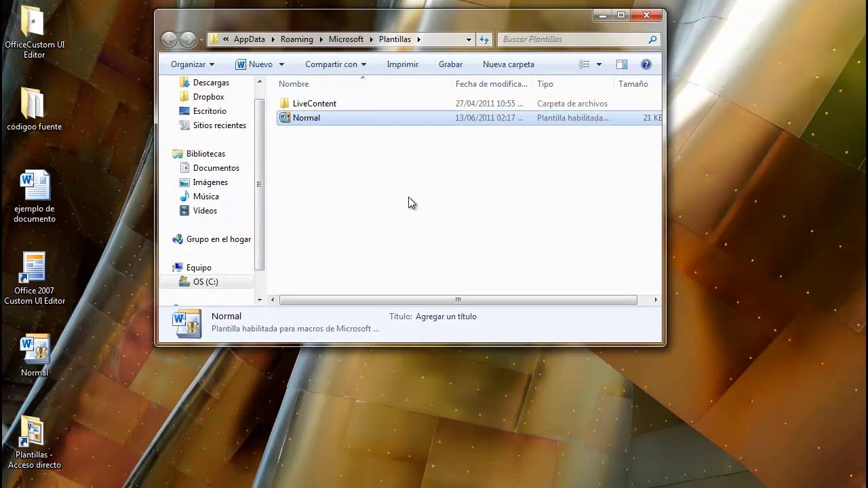
pyautogui.click(647, 18)
pyautogui.click(13, 486)
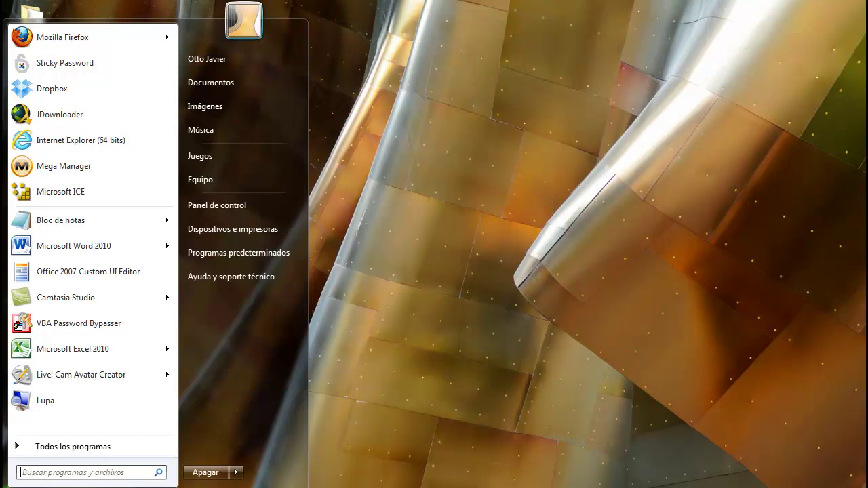
# - Launch Word 2010, view the Contoso group's Document ID button on Insertar, then minimize Word
pyautogui.click(67, 246)
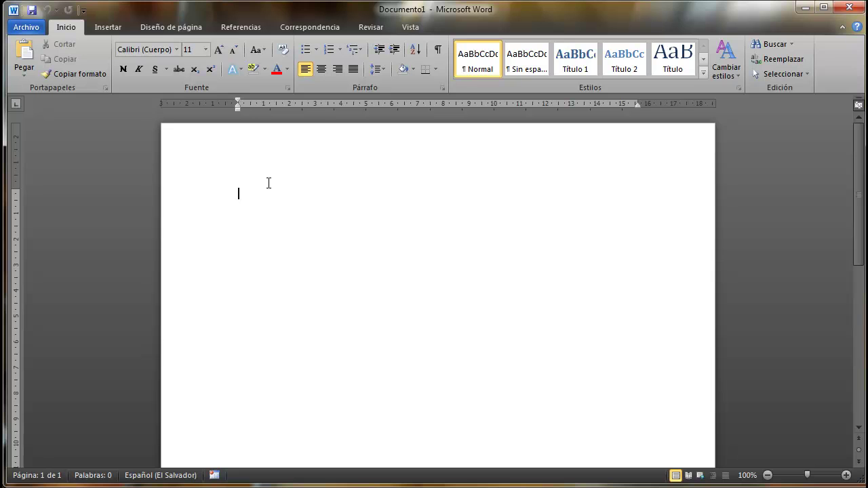
pyautogui.click(107, 28)
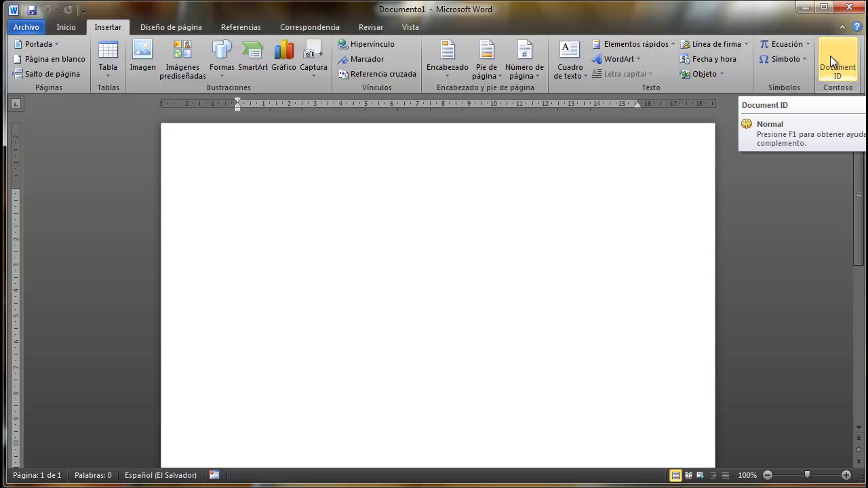
pyautogui.click(805, 9)
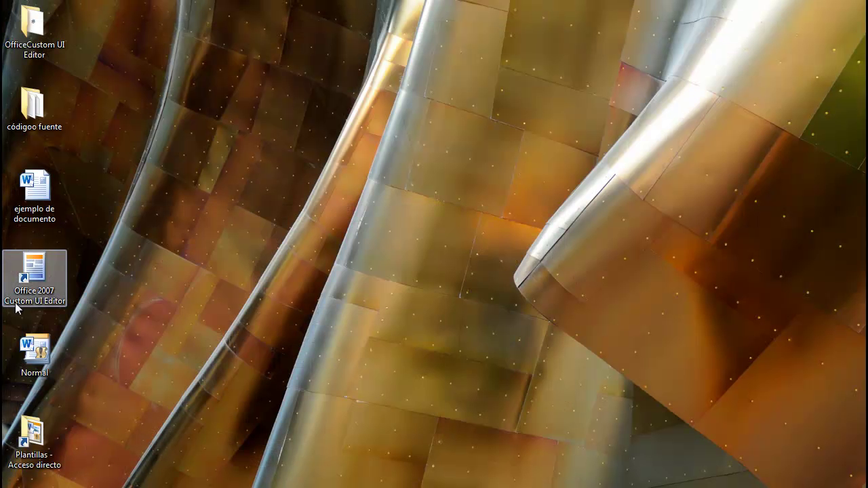
pyautogui.doubleClick(45, 270)
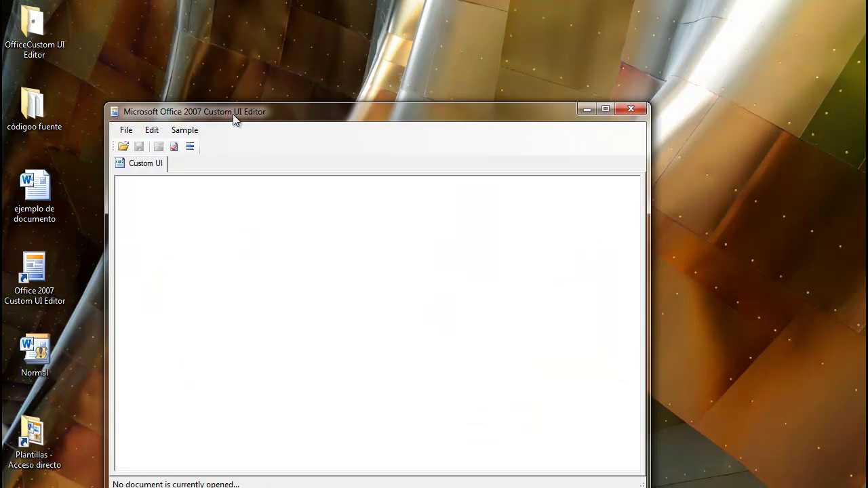
pyautogui.moveTo(232, 113); pyautogui.dragTo(206, 52)
pyautogui.click(166, 72)
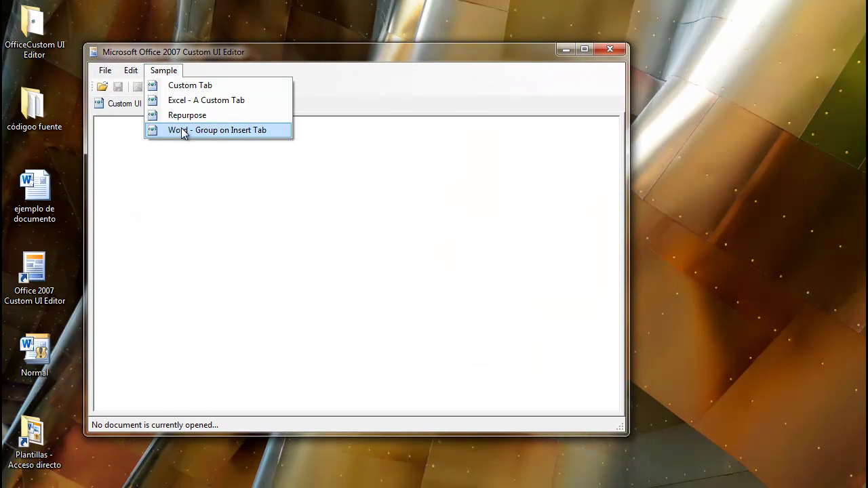
pyautogui.click(184, 131)
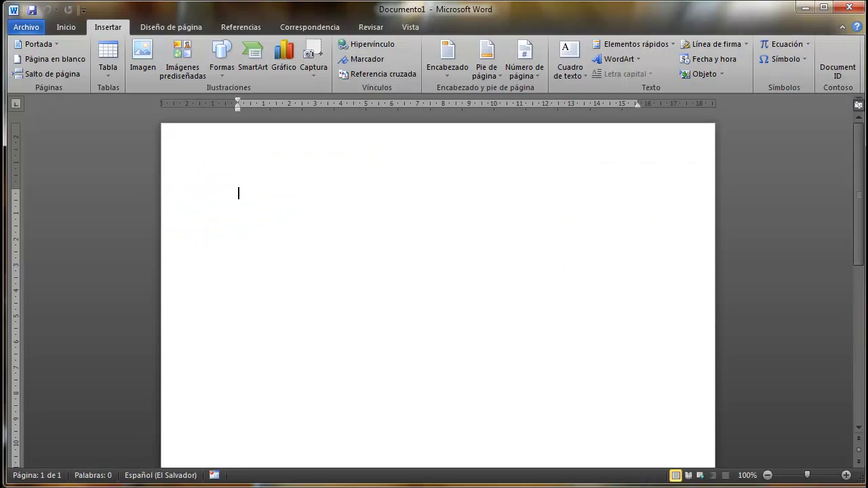
pyautogui.hotkey('alt', 'Tab')
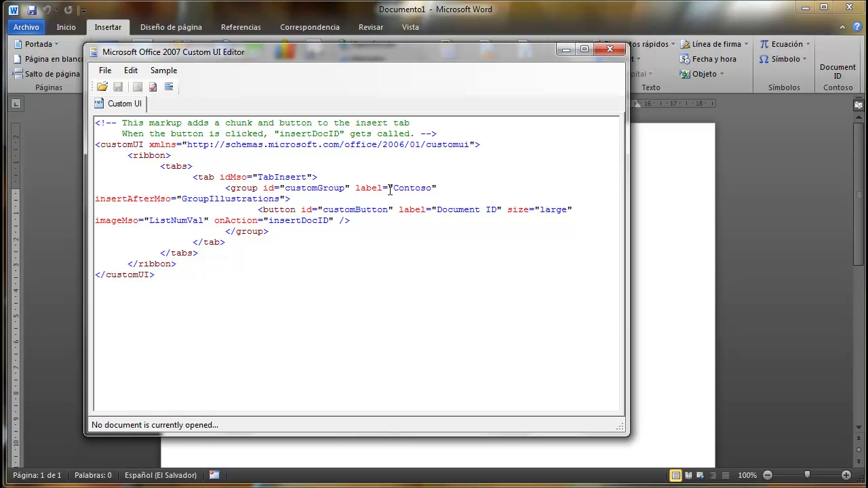
pyautogui.moveTo(399, 189); pyautogui.dragTo(428, 187)
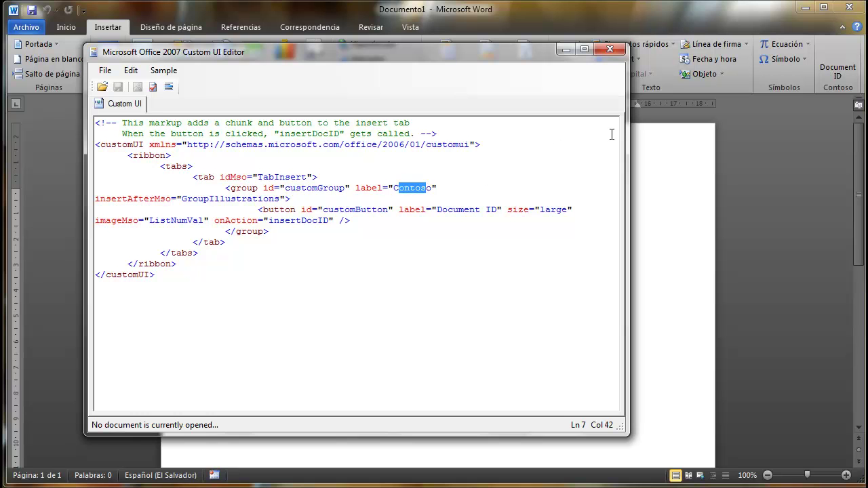
pyautogui.click(499, 189)
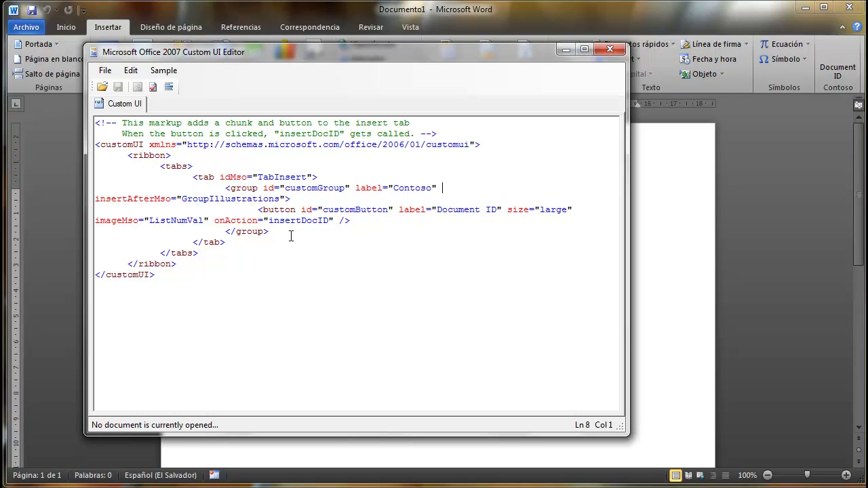
pyautogui.moveTo(436, 209); pyautogui.dragTo(497, 210)
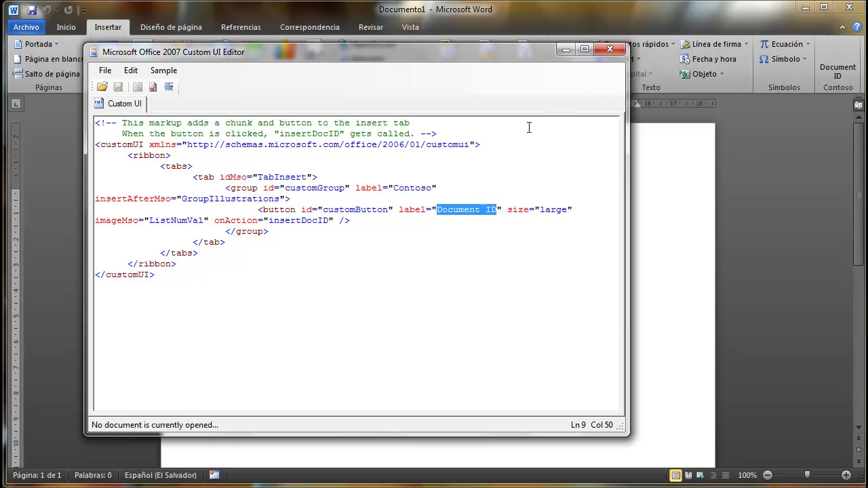
pyautogui.click(464, 174)
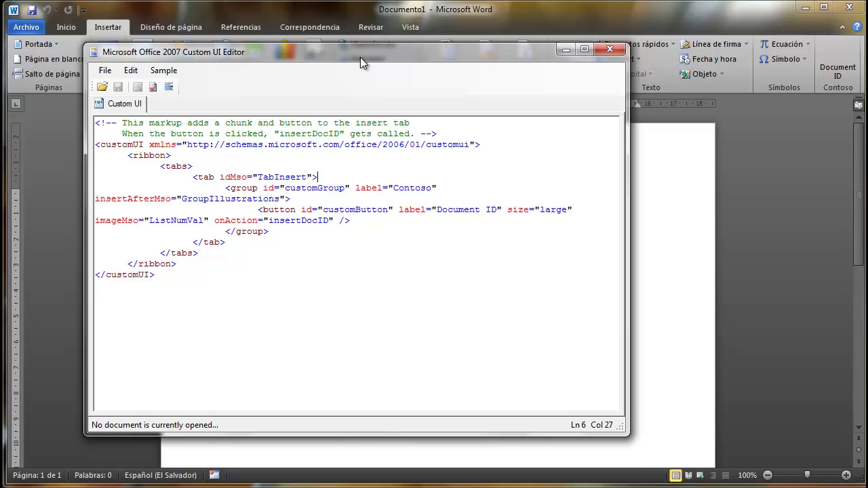
pyautogui.moveTo(360, 57); pyautogui.dragTo(378, 109)
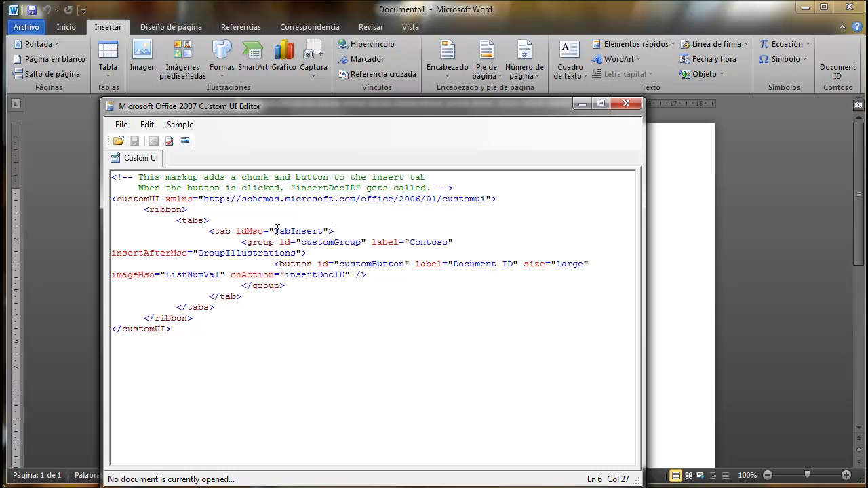
pyautogui.moveTo(293, 228); pyautogui.dragTo(328, 228)
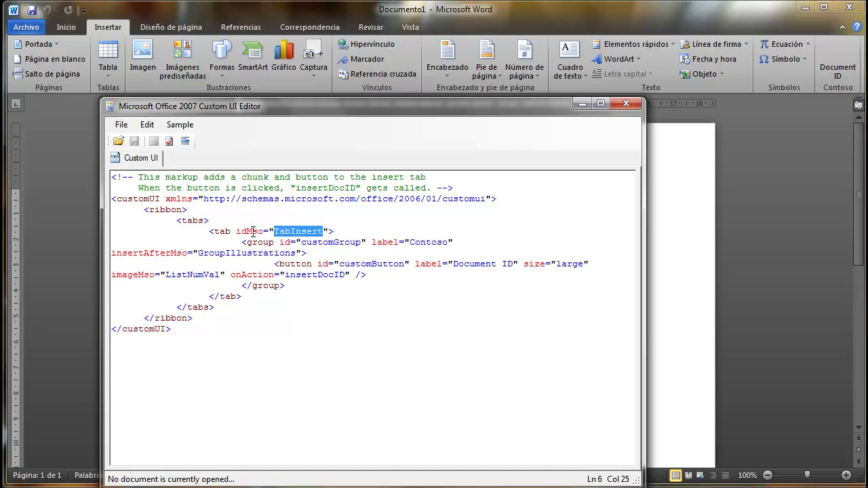
pyautogui.moveTo(252, 231); pyautogui.dragTo(265, 230)
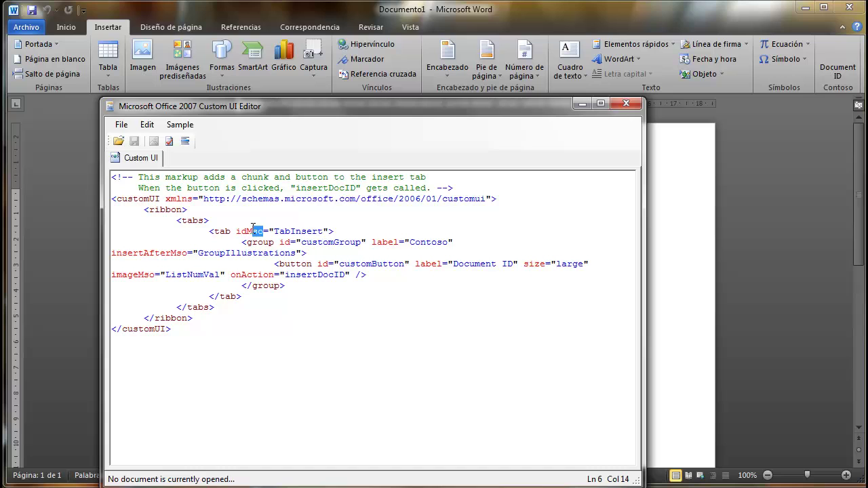
pyautogui.moveTo(238, 232); pyautogui.dragTo(319, 231)
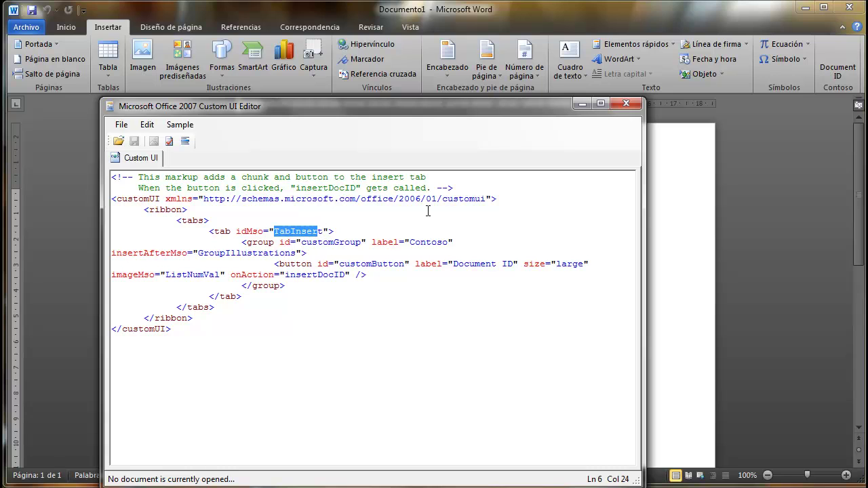
pyautogui.click(401, 263)
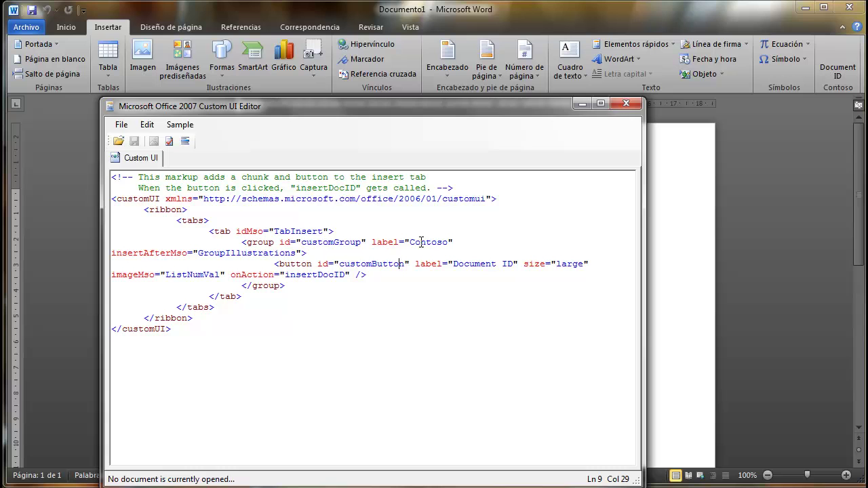
# - Close the Custom UI Editor, then close Word's blank Documento1
pyautogui.click(627, 104)
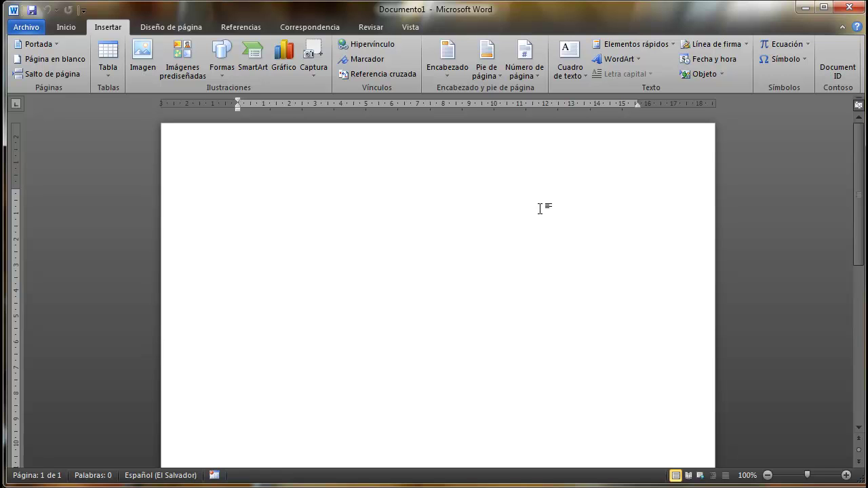
pyautogui.click(849, 7)
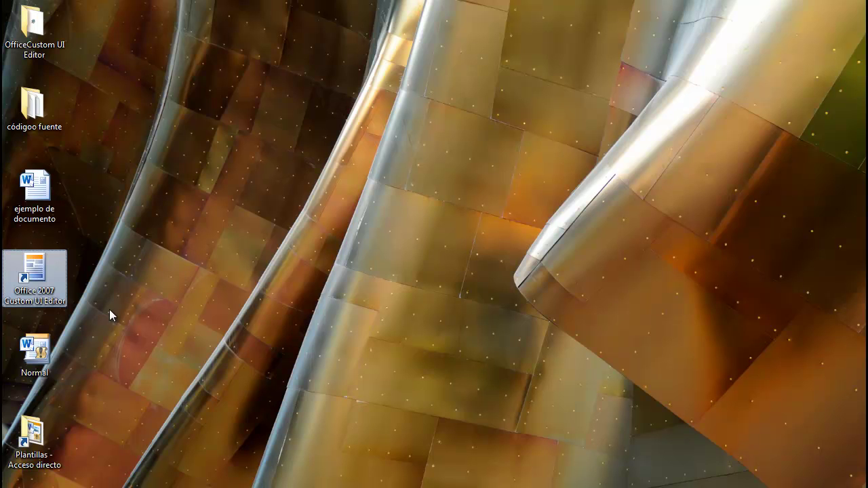
# - Delete the Normal template from the Plantillas folder, leaving only LiveContent, and close the folder window
pyautogui.doubleClick(39, 444)
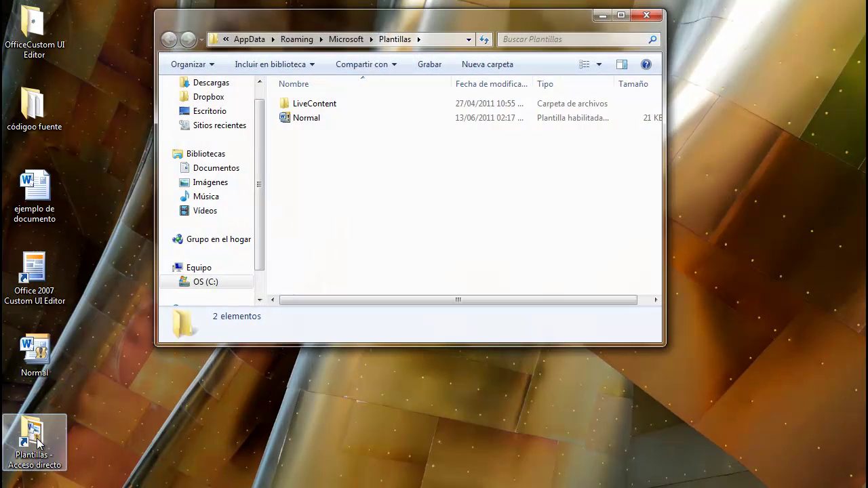
pyautogui.moveTo(345, 22); pyautogui.dragTo(348, 45)
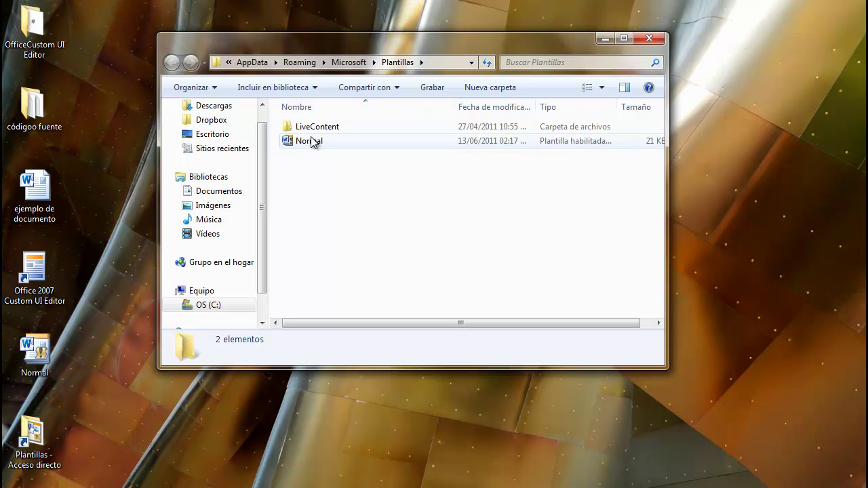
pyautogui.click(310, 141)
pyautogui.press('Delete')
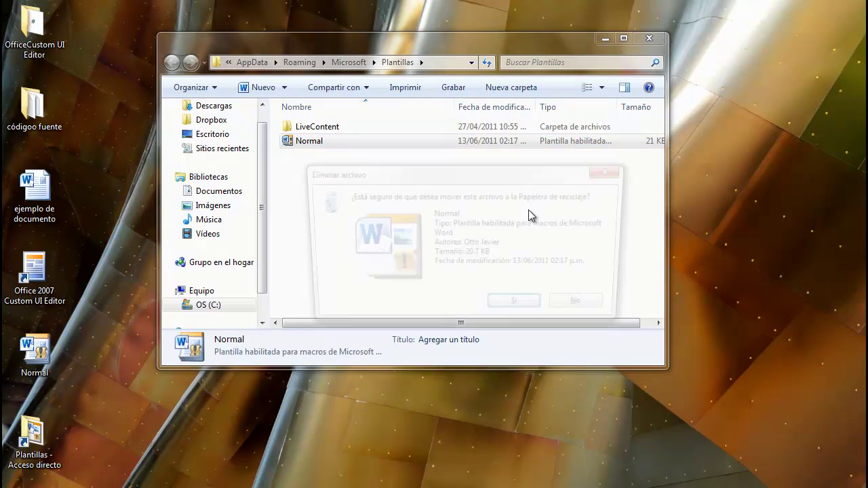
pyautogui.click(518, 308)
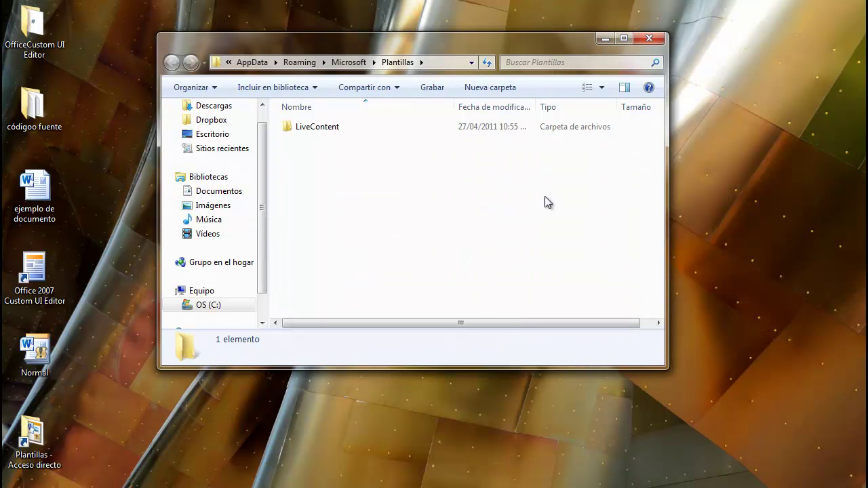
pyautogui.click(649, 38)
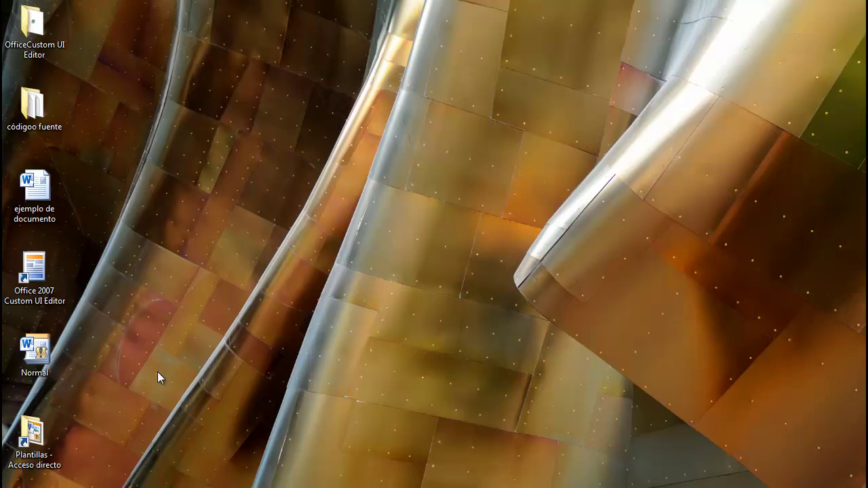
pyautogui.click(14, 480)
pyautogui.click(75, 246)
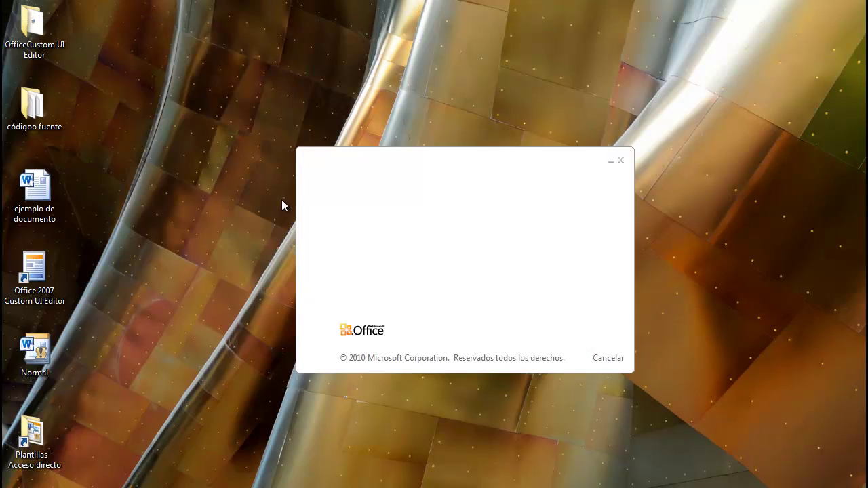
pyautogui.click(118, 28)
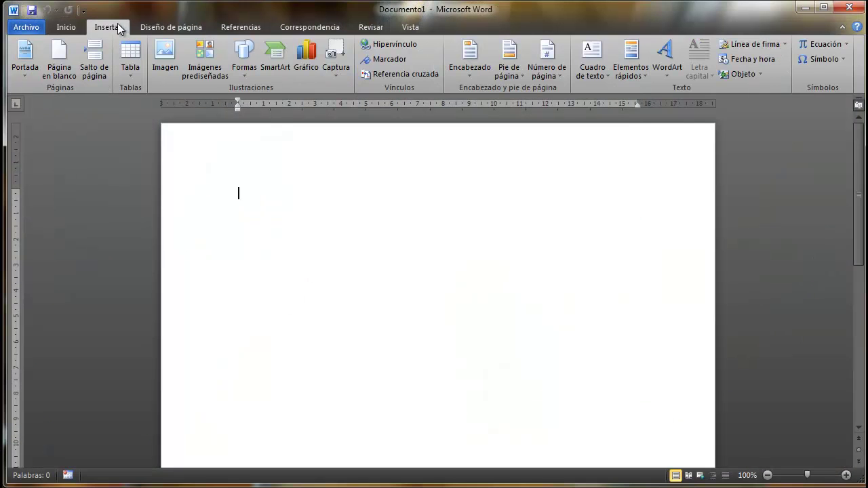
pyautogui.click(853, 8)
pyautogui.click(768, 397)
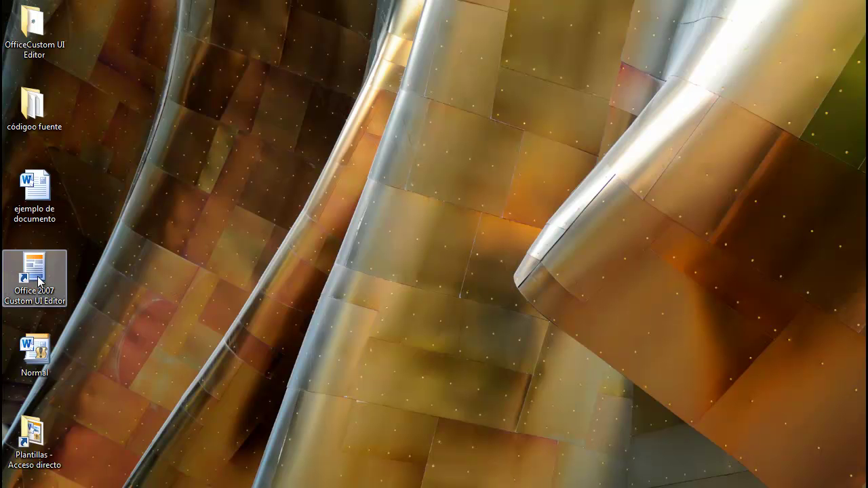
# - Open 'ejemplo de documento' in Word and click into its first paragraph
pyautogui.doubleClick(42, 210)
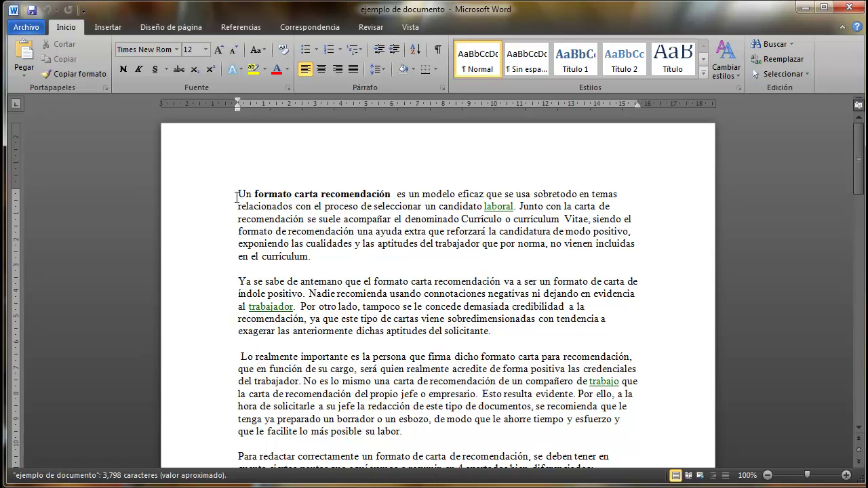
pyautogui.moveTo(238, 196)
pyautogui.mouseDown()
pyautogui.moveTo(396, 225)
pyautogui.moveTo(445, 261)
pyautogui.mouseUp()
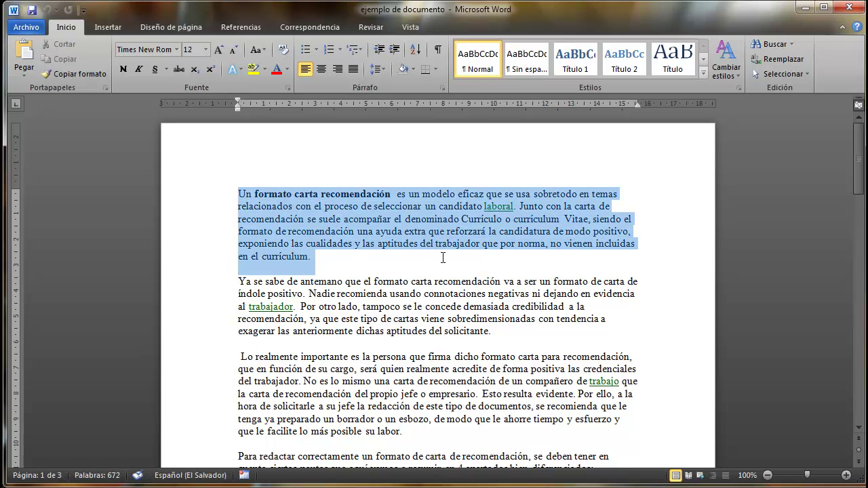
pyautogui.click(302, 197)
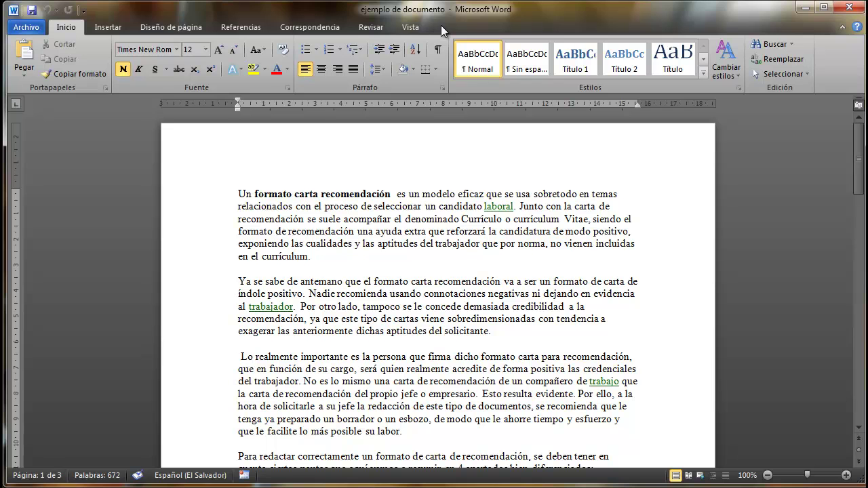
# - Turn on the Programador tab in Word's ribbon customization options and switch to it
pyautogui.click(30, 25)
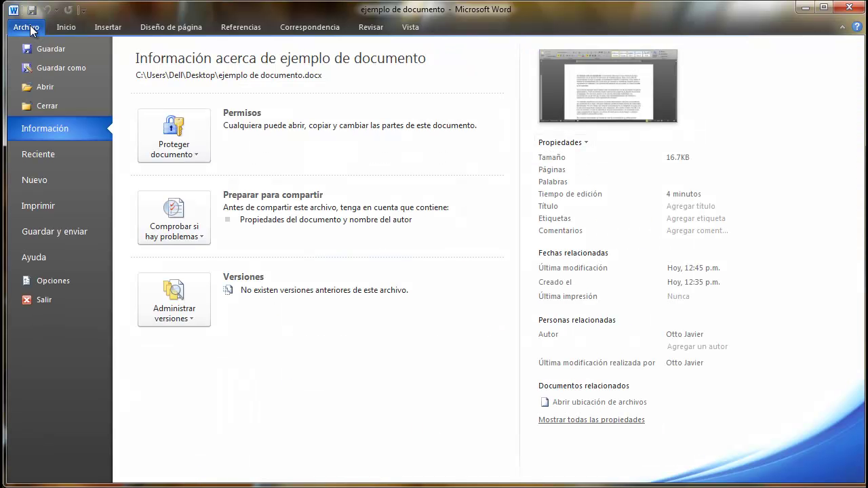
pyautogui.click(43, 282)
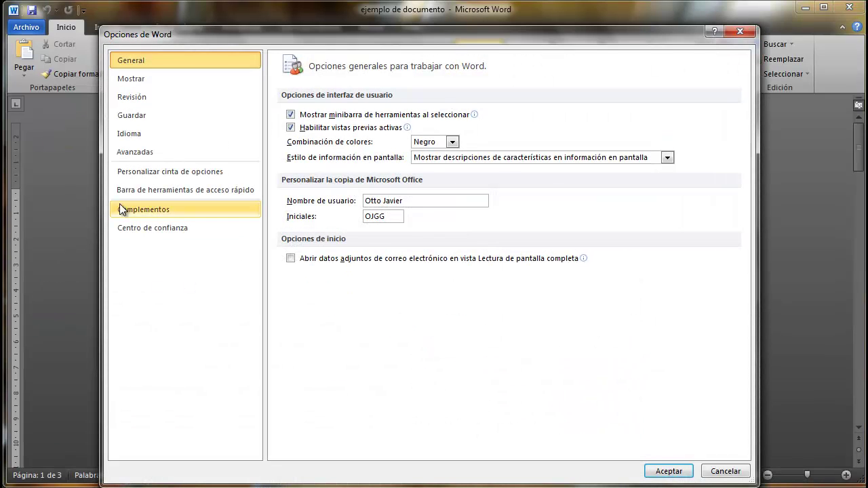
pyautogui.click(152, 171)
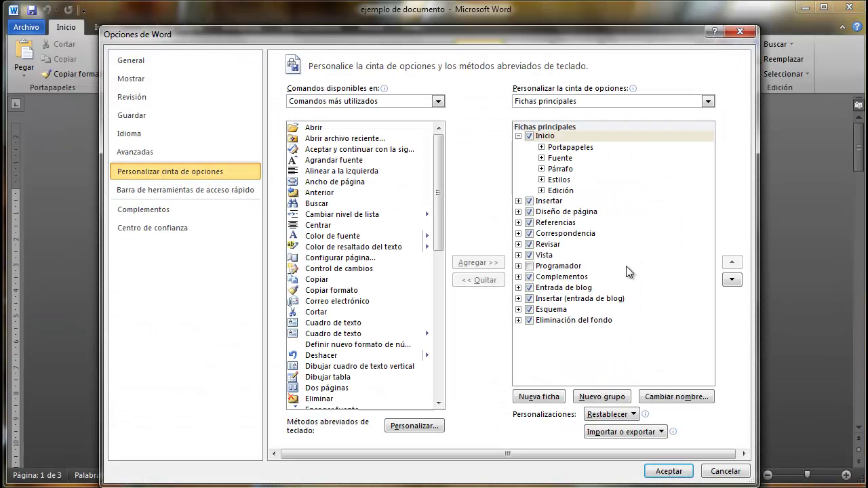
pyautogui.click(529, 266)
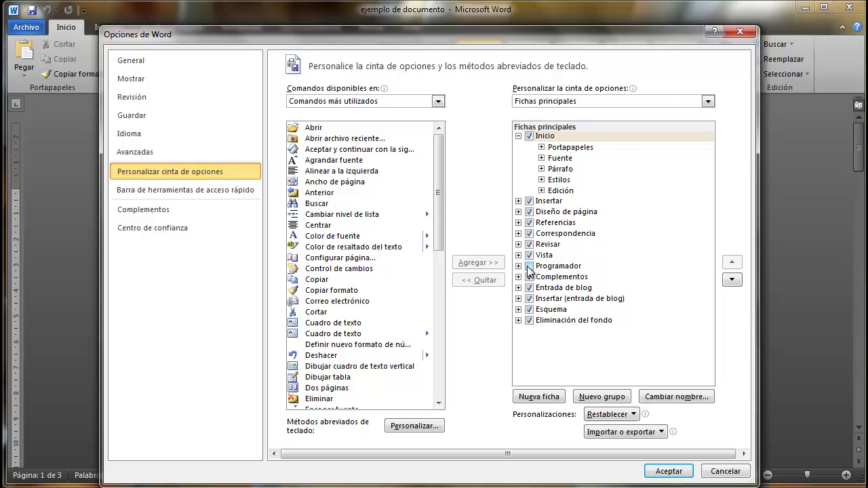
pyautogui.click(667, 471)
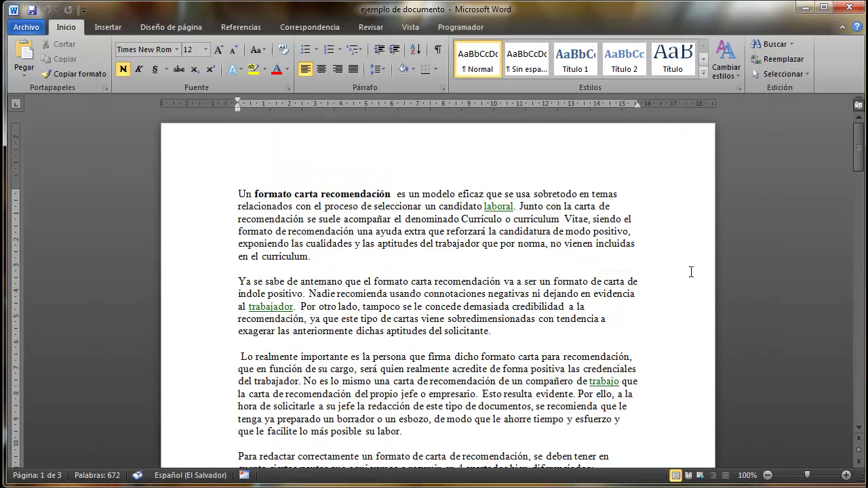
pyautogui.click(458, 28)
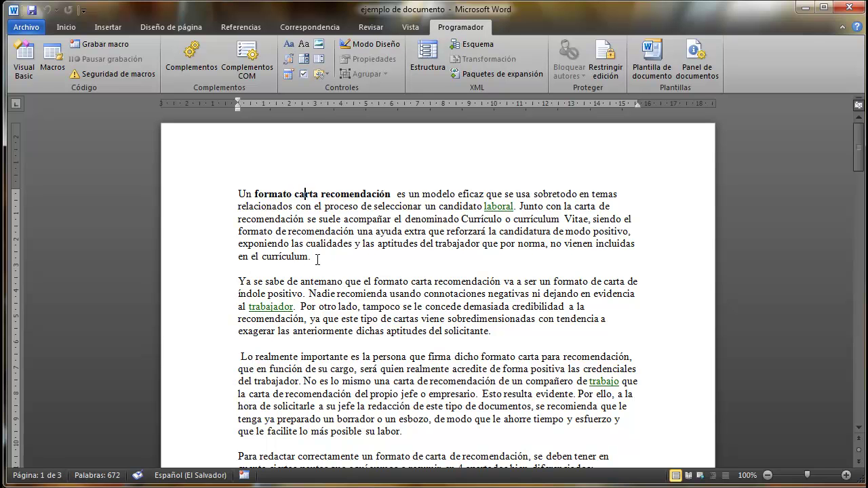
# - Insert a new module into the Normal project, name it Texto_a_voz, and minimize the editor
pyautogui.click(24, 61)
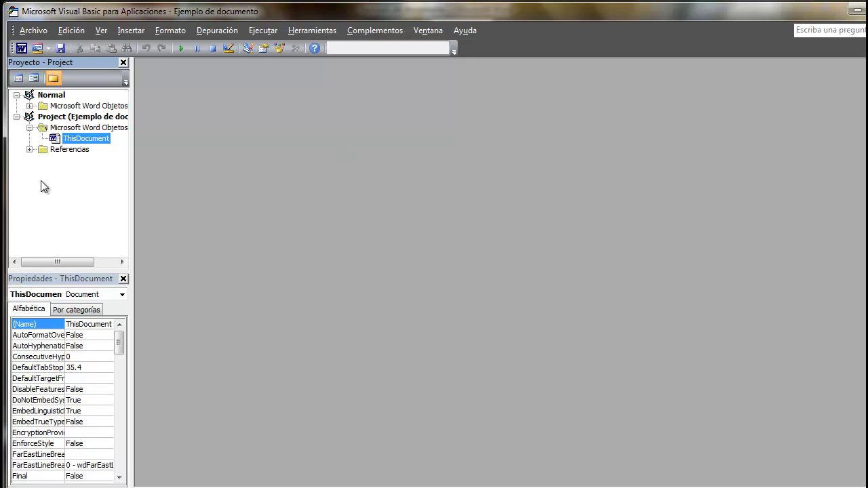
pyautogui.click(51, 96)
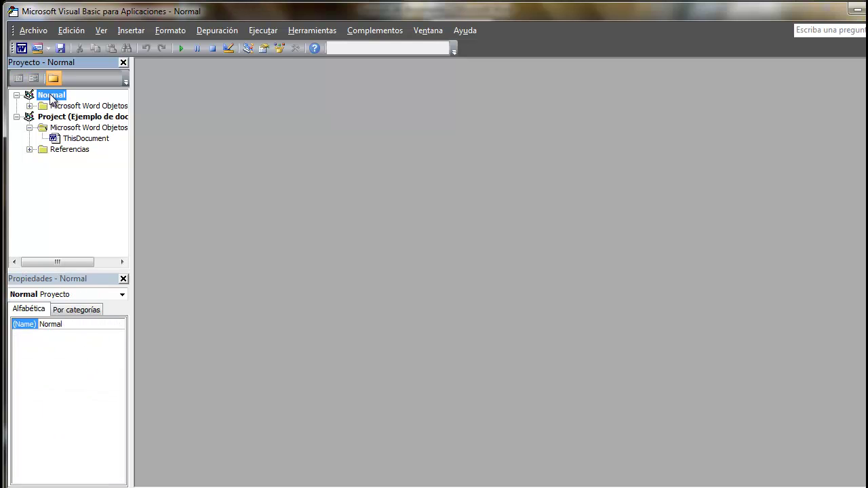
pyautogui.rightClick(51, 99)
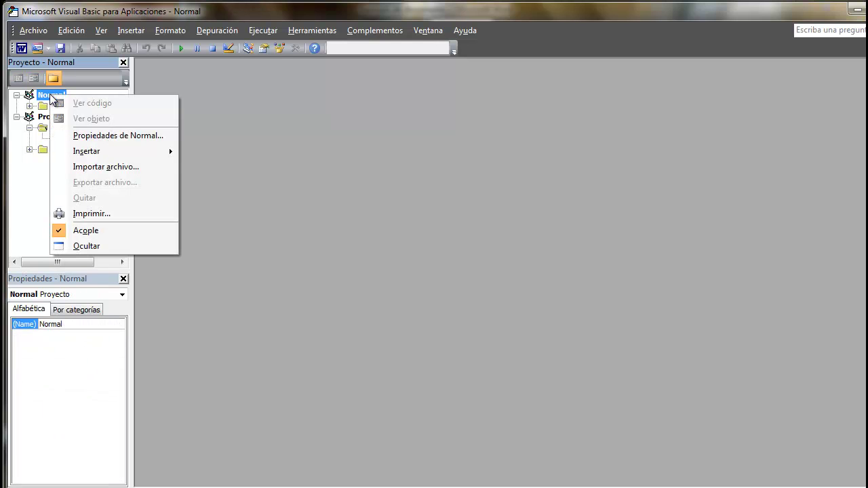
pyautogui.moveTo(86, 151)
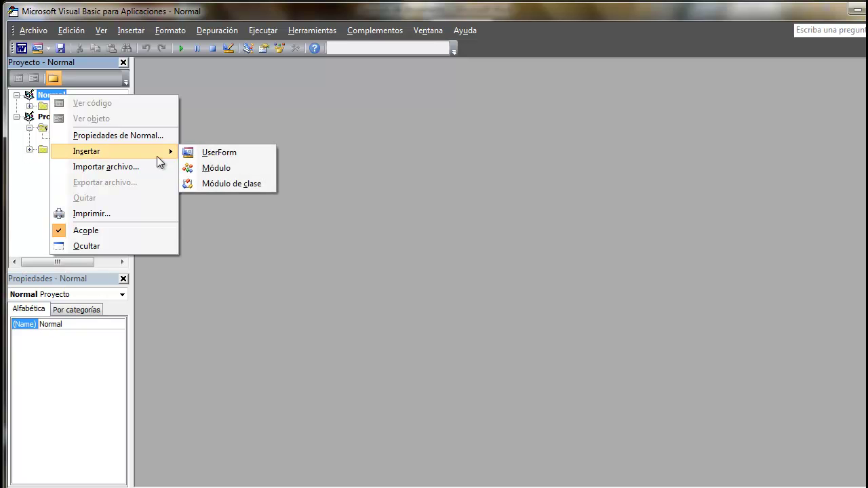
pyautogui.click(207, 169)
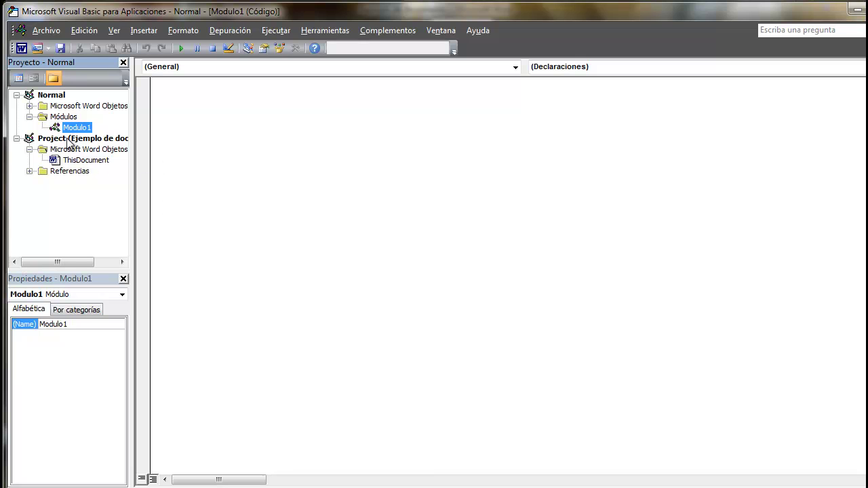
pyautogui.press('F4')
pyautogui.write('Texto_a_voz')
pyautogui.press('Return')
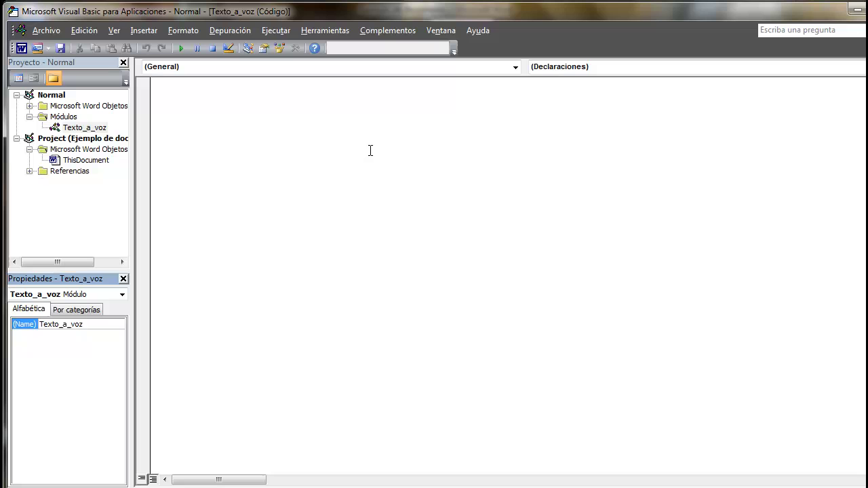
pyautogui.click(90, 128)
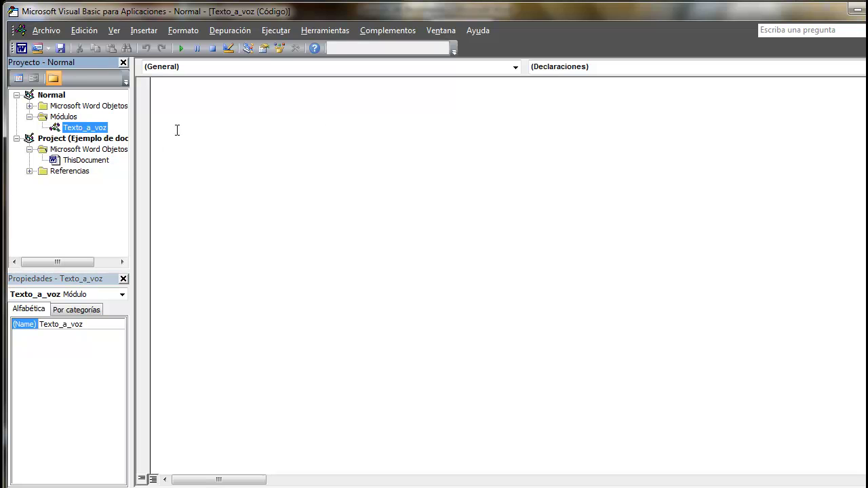
pyautogui.click(253, 115)
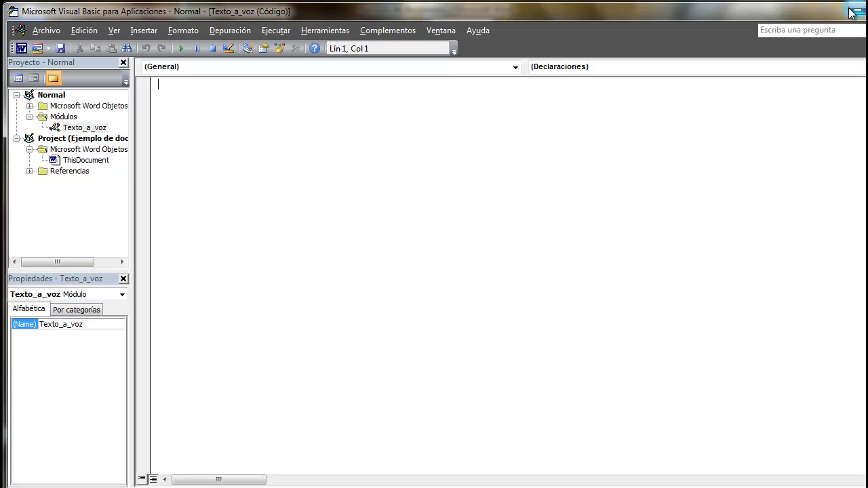
pyautogui.click(852, 12)
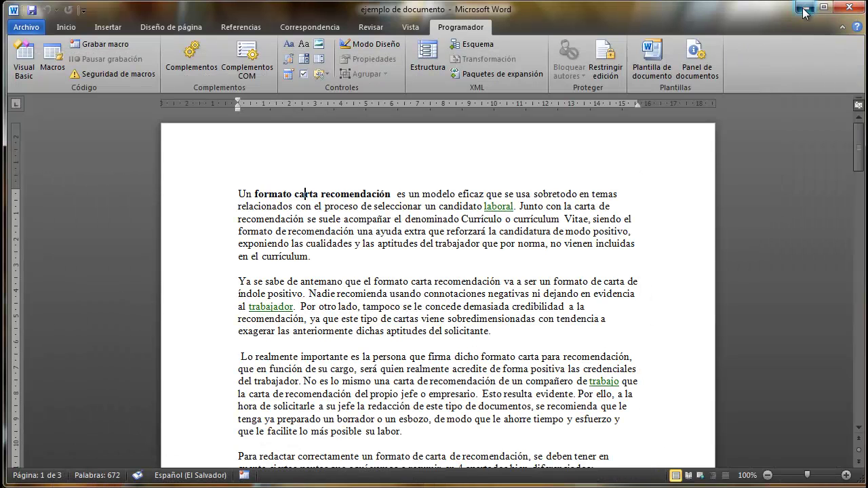
# - Open the 'código macro texto a voz' file from the código fuente folder in Notepad
pyautogui.click(804, 9)
pyautogui.doubleClick(33, 105)
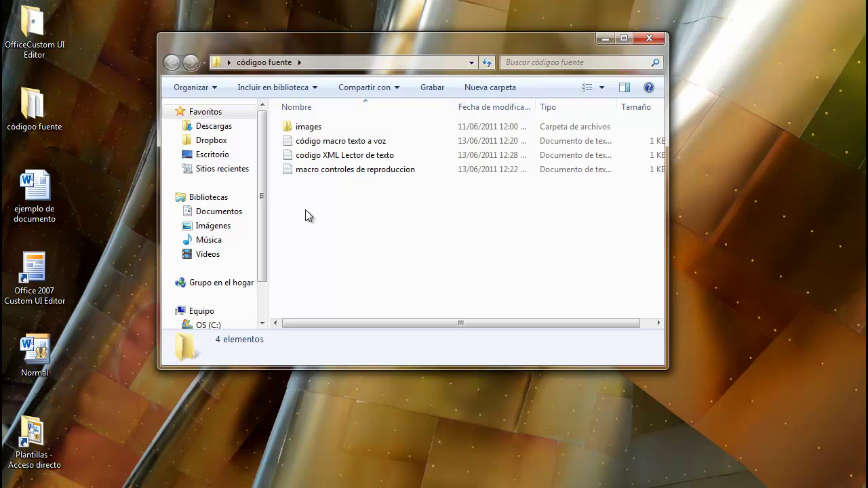
pyautogui.doubleClick(340, 141)
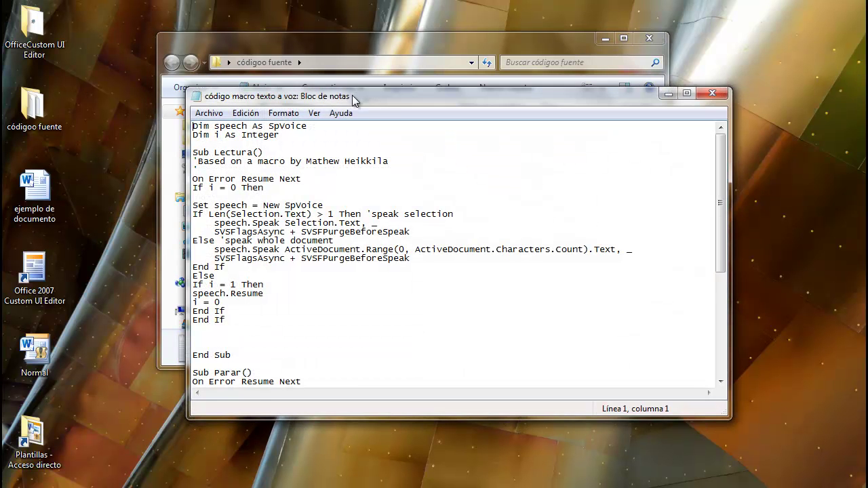
pyautogui.moveTo(352, 94); pyautogui.dragTo(284, 63)
pyautogui.scroll(-5, 323, 172)
pyautogui.scroll(-3, 324, 172)
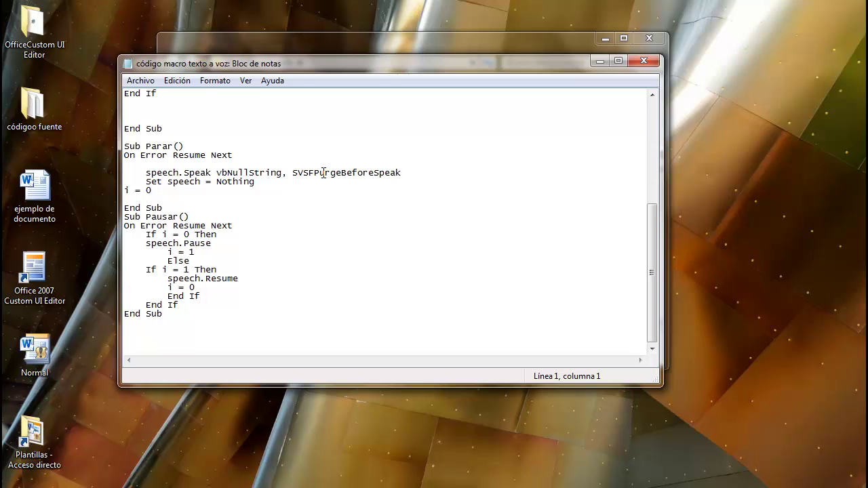
pyautogui.scroll(2, 323, 172)
pyautogui.scroll(4, 284, 229)
pyautogui.scroll(2, 287, 240)
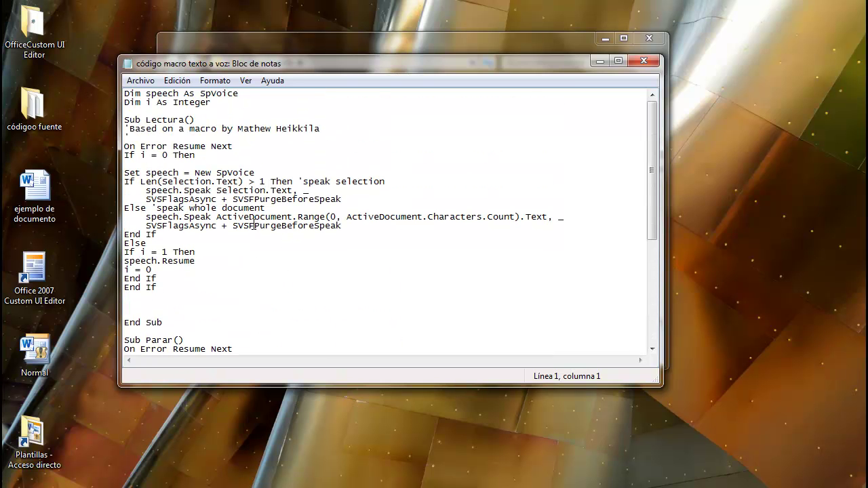
# - Select all of the speech macro code and copy it
pyautogui.click(288, 129)
pyautogui.hotkey('ctrl', 'a')
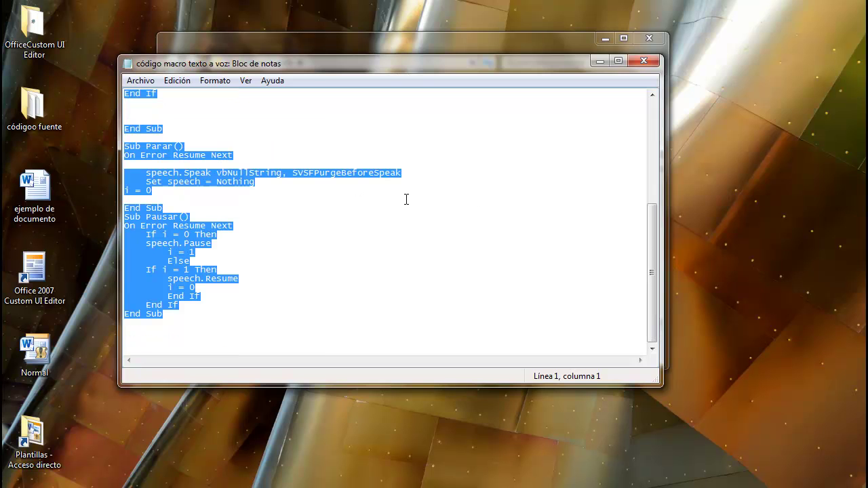
pyautogui.rightClick(153, 145)
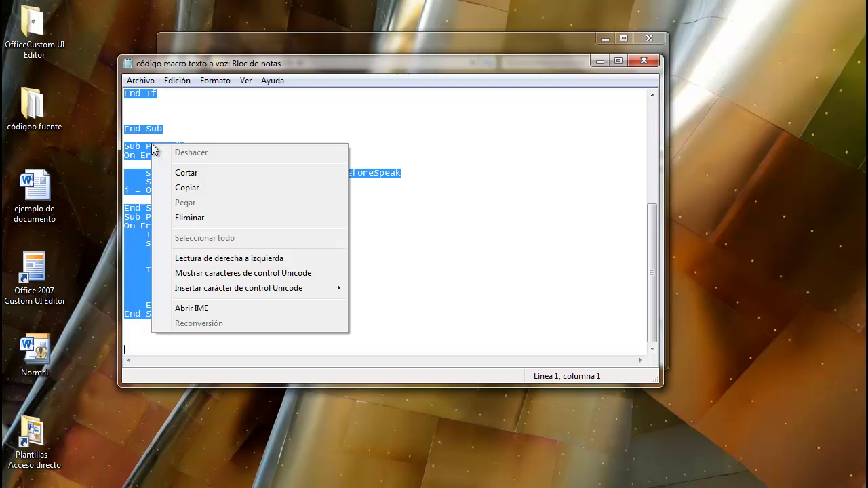
pyautogui.click(183, 186)
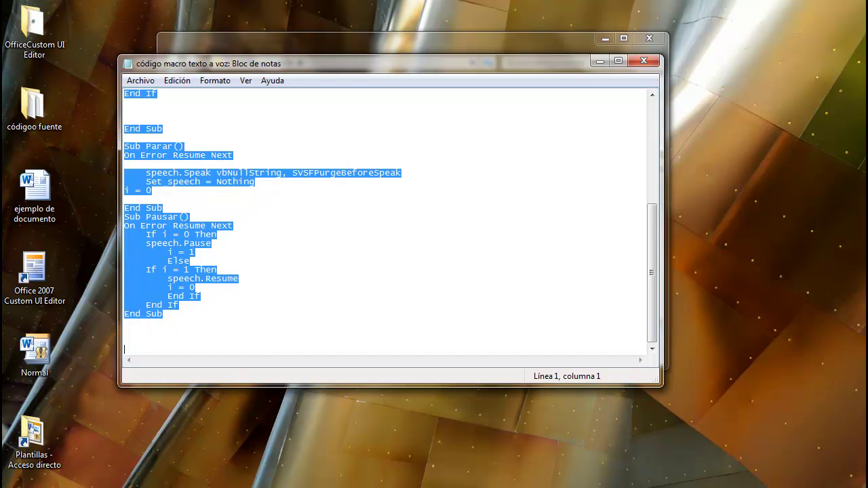
# - Paste the copied speech macro code into the Texto_a_voz module and scroll through it
pyautogui.click(213, 449)
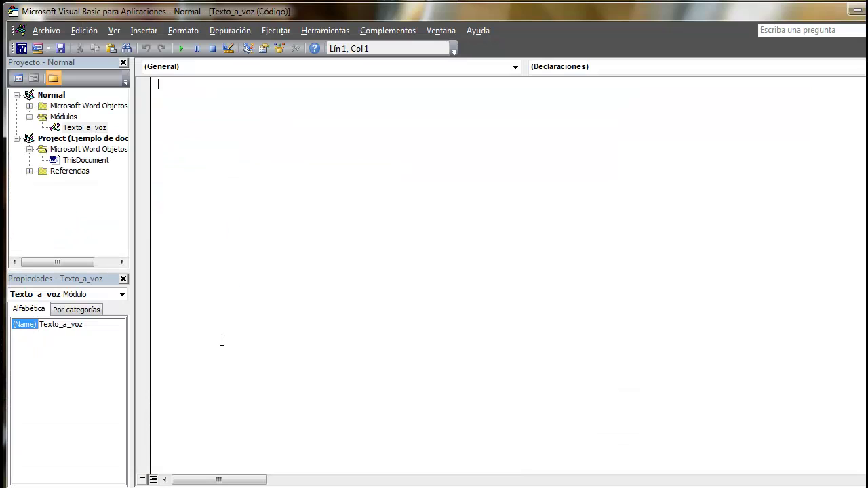
pyautogui.rightClick(197, 115)
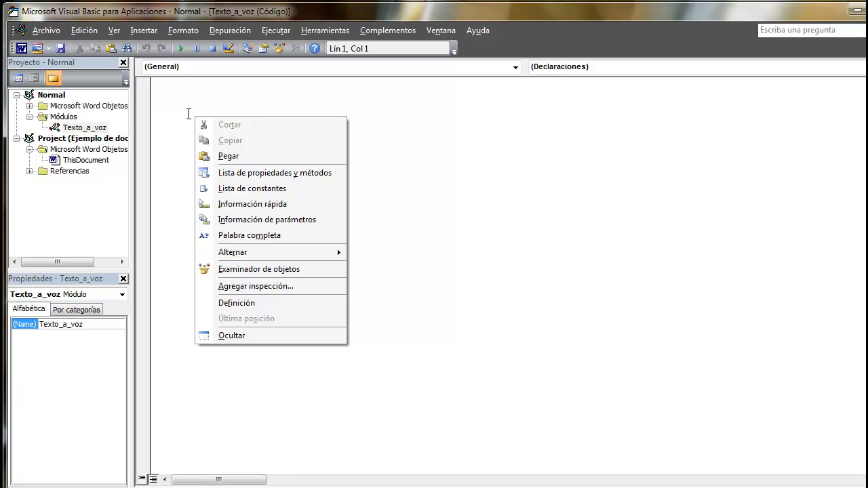
pyautogui.click(225, 158)
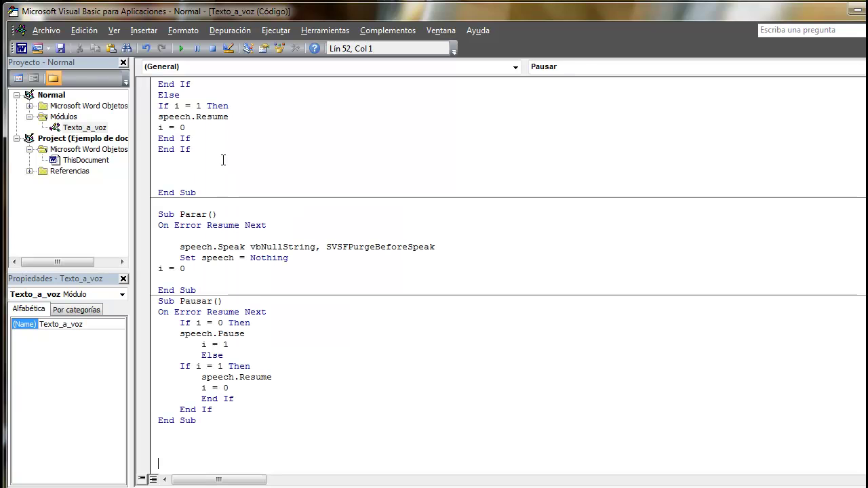
pyautogui.scroll(4, 442, 213)
pyautogui.scroll(1, 427, 211)
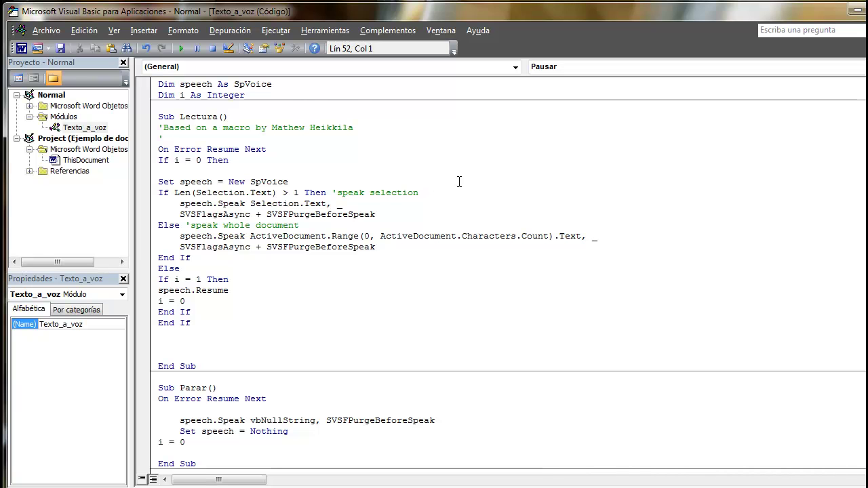
pyautogui.scroll(-3, 454, 183)
pyautogui.scroll(-3, 460, 187)
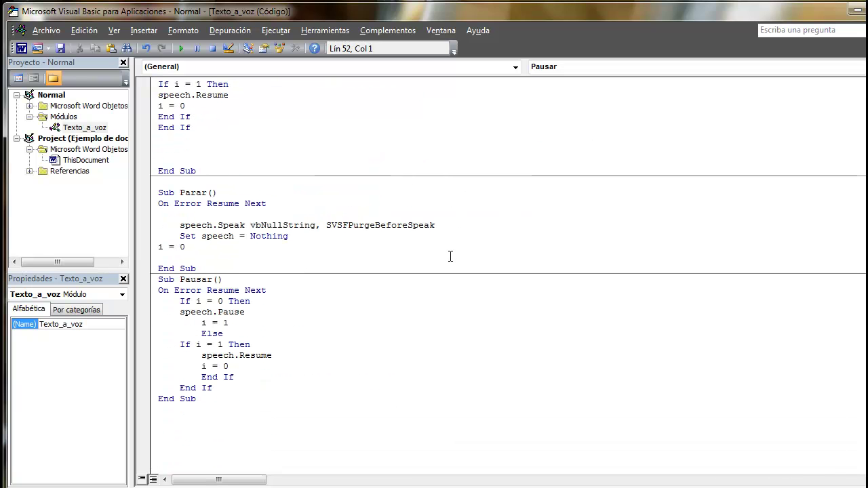
pyautogui.scroll(4, 433, 257)
pyautogui.scroll(2, 420, 262)
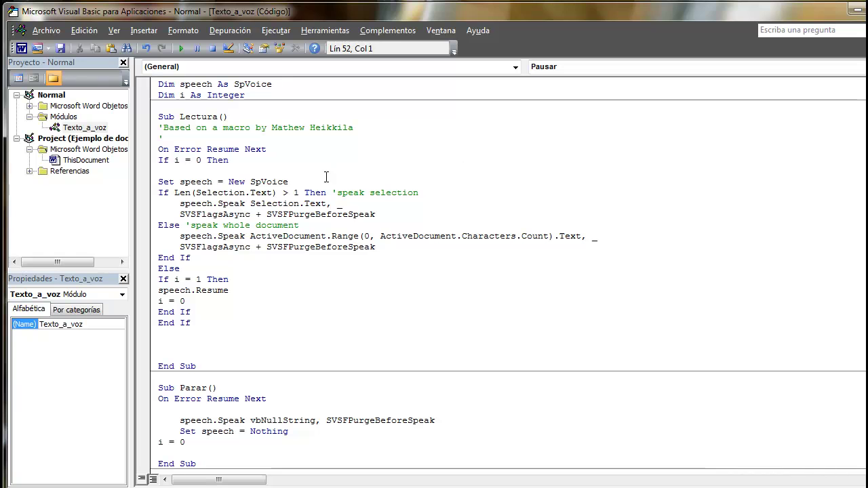
pyautogui.scroll(-2, 358, 193)
pyautogui.scroll(-3, 372, 204)
pyautogui.scroll(-1, 372, 204)
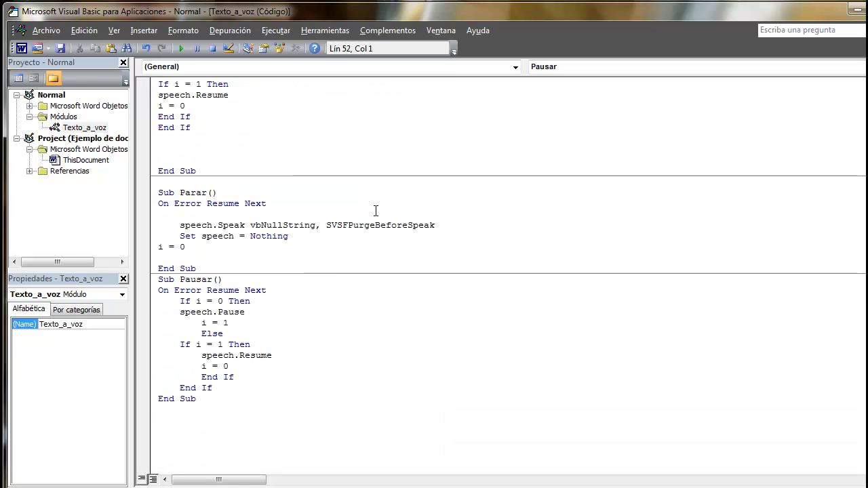
pyautogui.scroll(2, 426, 258)
pyautogui.scroll(1, 424, 264)
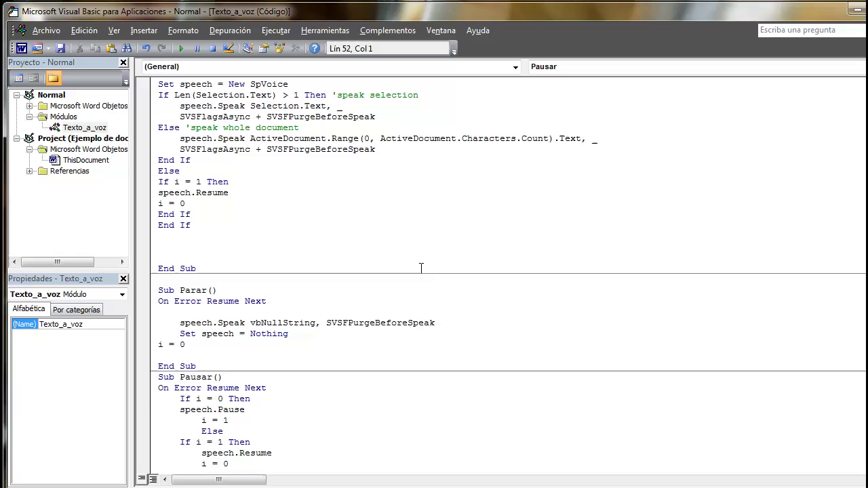
pyautogui.scroll(3, 421, 267)
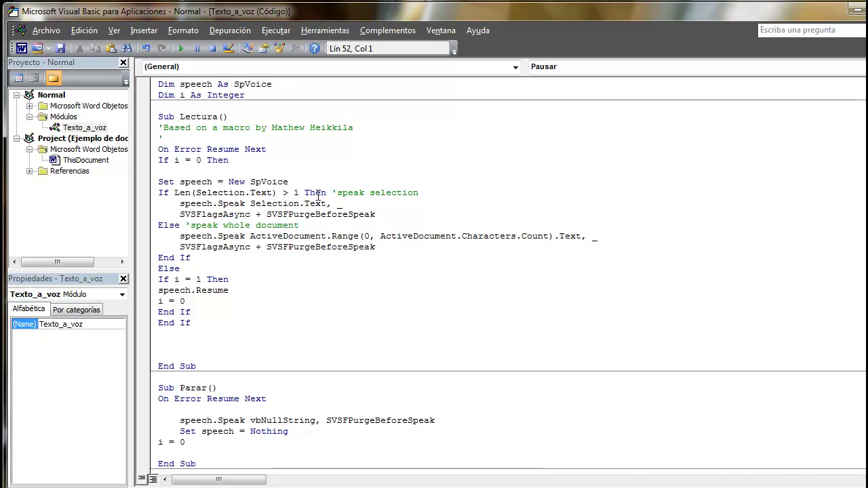
# - Place the cursor after On Error Resume Next, then select the Normal project's Módulos folder
pyautogui.click(330, 152)
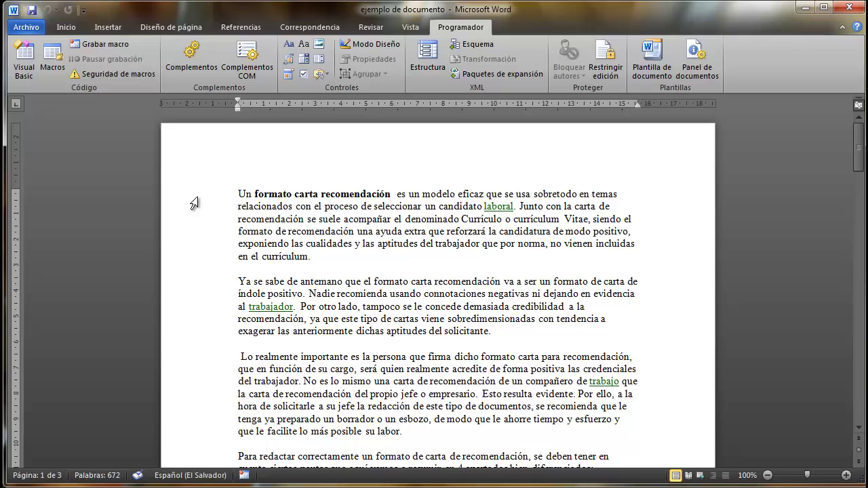
pyautogui.click(22, 56)
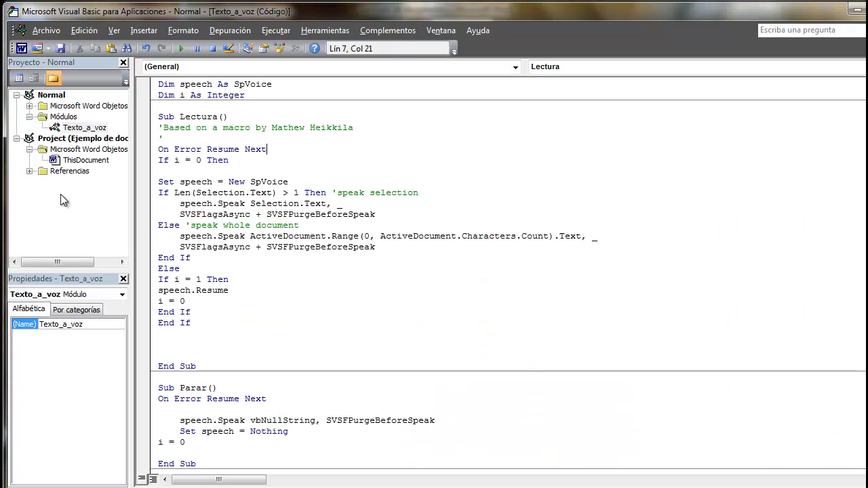
pyautogui.click(65, 118)
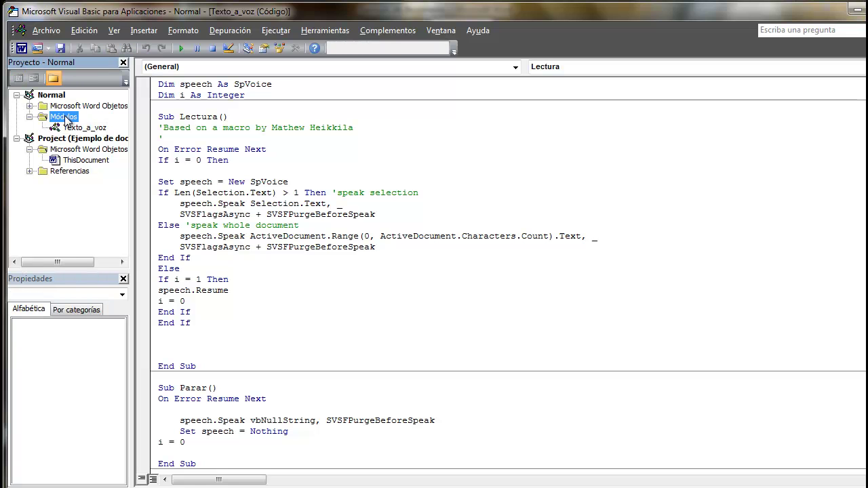
# - Insert a second module under Módulos, rename it Principal, and minimize the Visual Basic editor
pyautogui.rightClick(68, 119)
pyautogui.moveTo(102, 173)
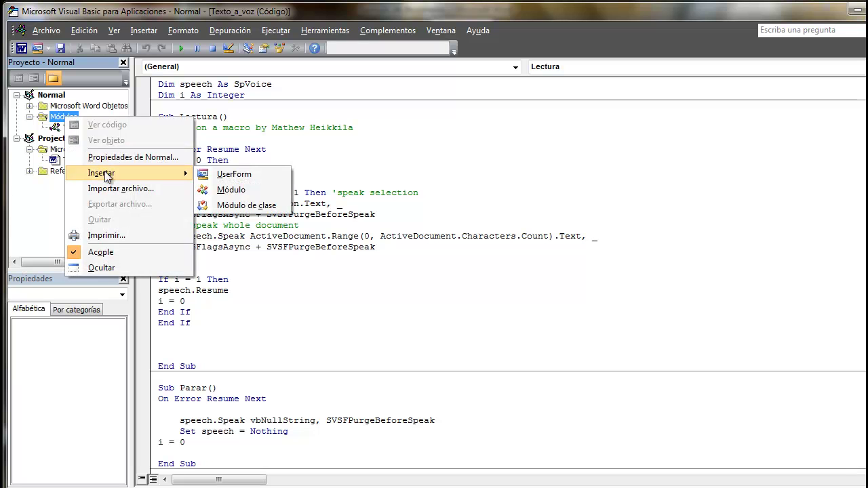
pyautogui.click(229, 190)
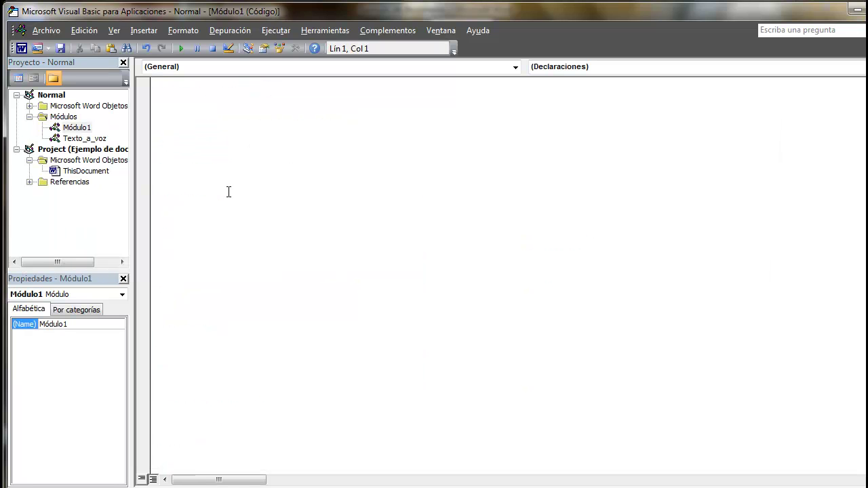
pyautogui.click(76, 128)
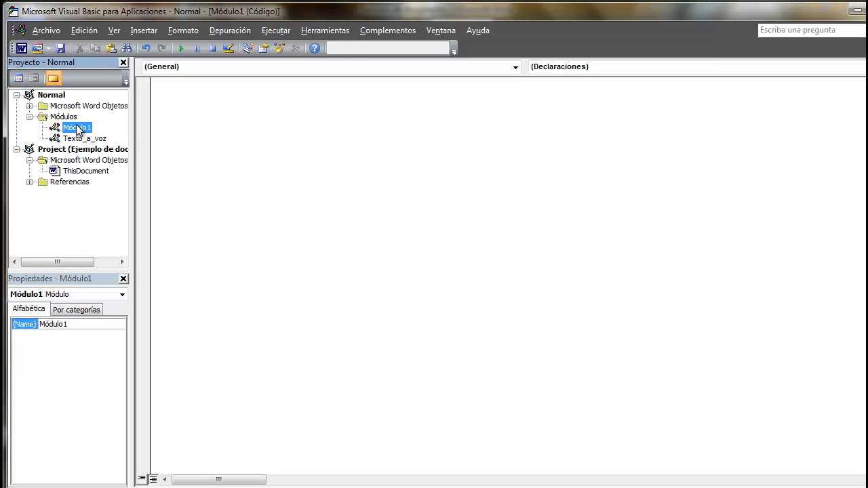
pyautogui.doubleClick(82, 324)
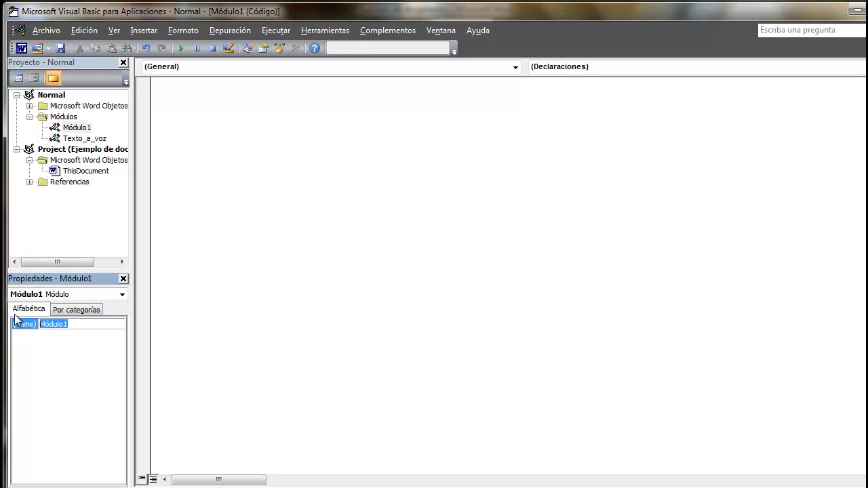
pyautogui.write('Principal')
pyautogui.press('Return')
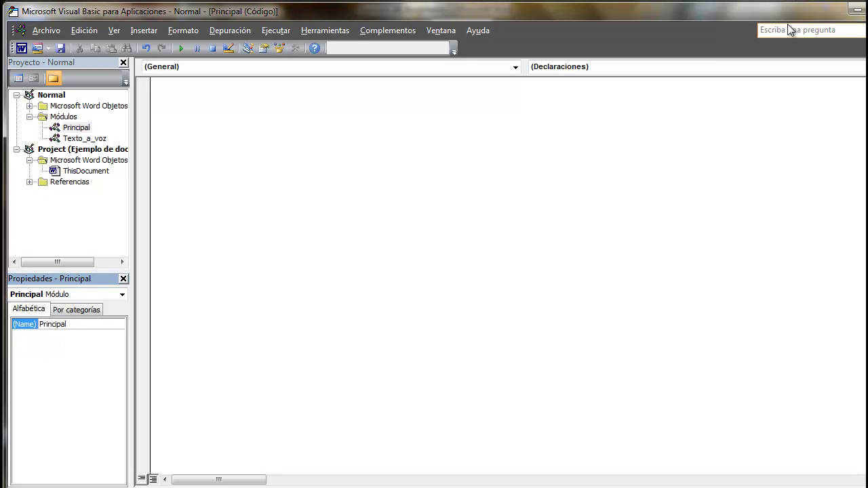
pyautogui.click(855, 8)
# - Close the speech macro file and open 'macro controles de reproduccion' in Notepad
pyautogui.click(804, 11)
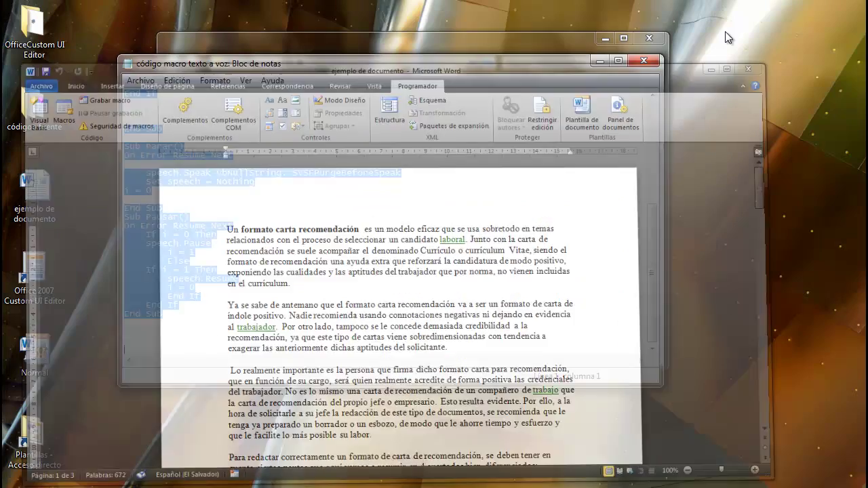
pyautogui.click(643, 61)
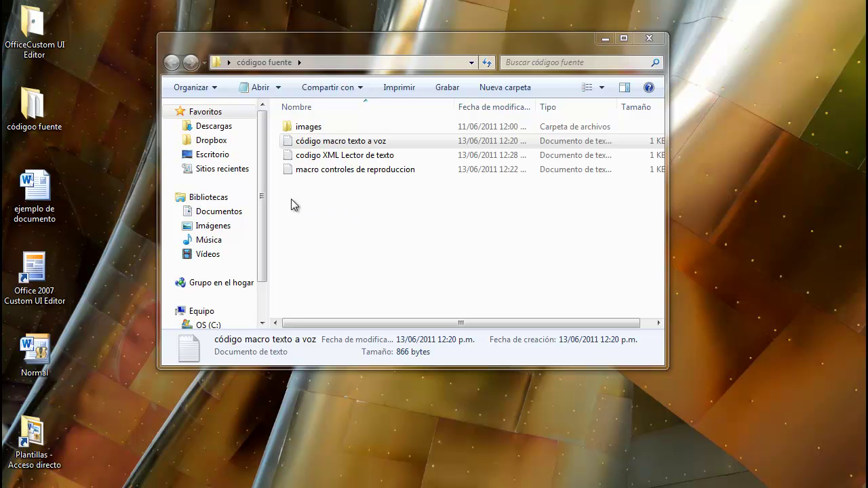
pyautogui.doubleClick(332, 175)
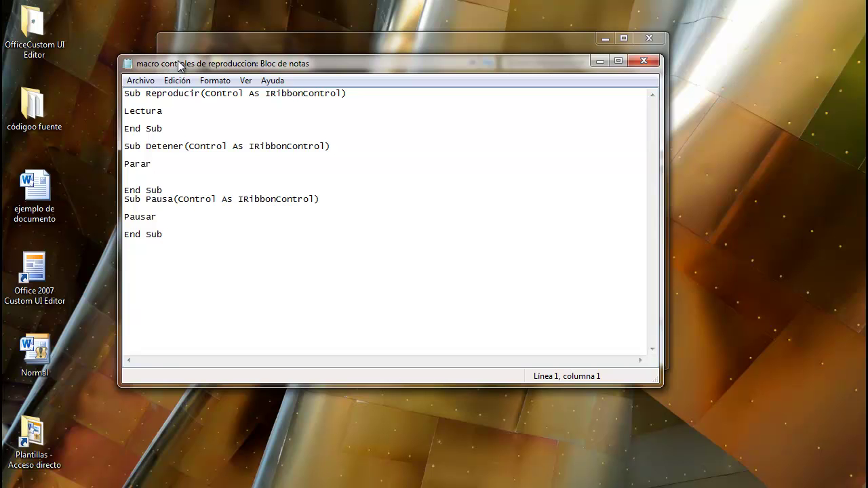
pyautogui.moveTo(180, 63); pyautogui.dragTo(168, 74)
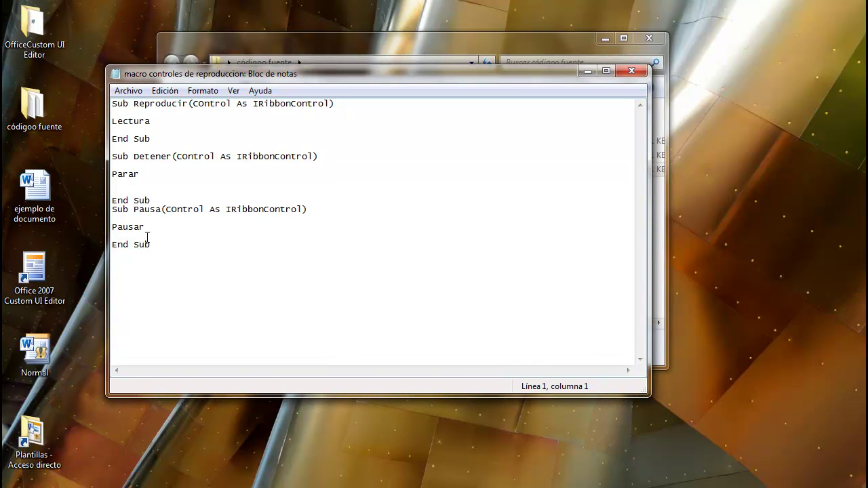
# - Copy the Reproducir, Detener and Pausa Sub procedures and switch back to the Visual Basic editor
pyautogui.moveTo(161, 245); pyautogui.dragTo(95, 97)
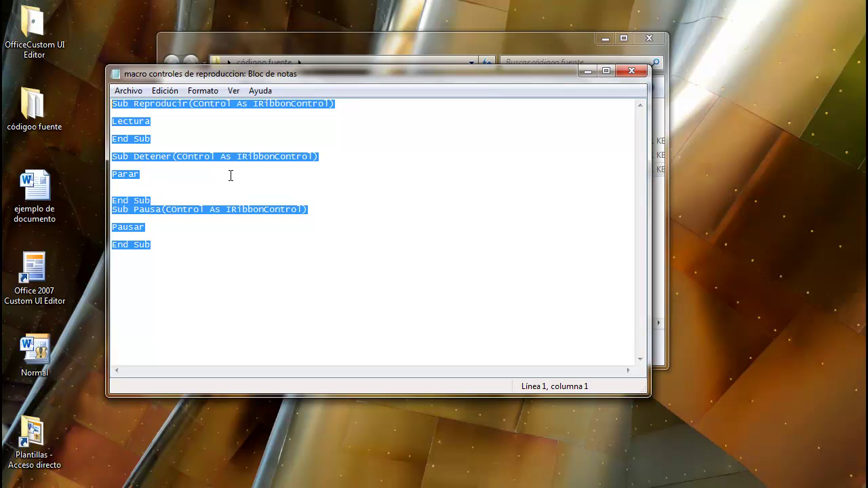
pyautogui.rightClick(141, 109)
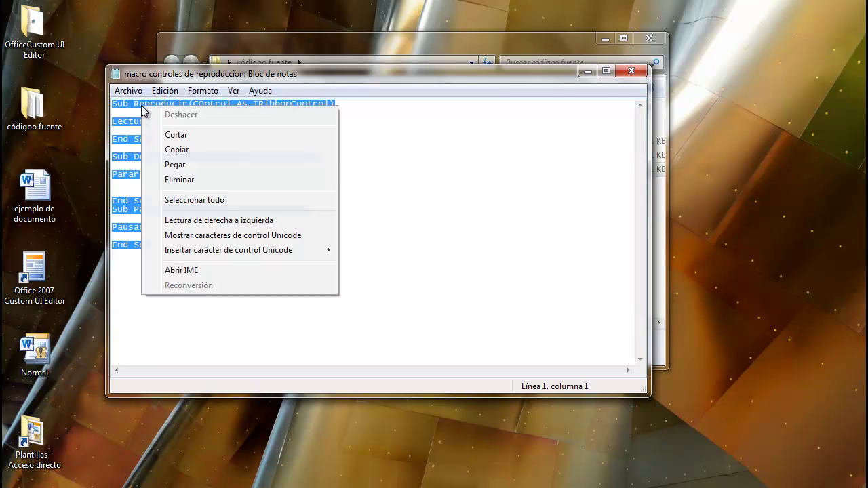
pyautogui.click(163, 152)
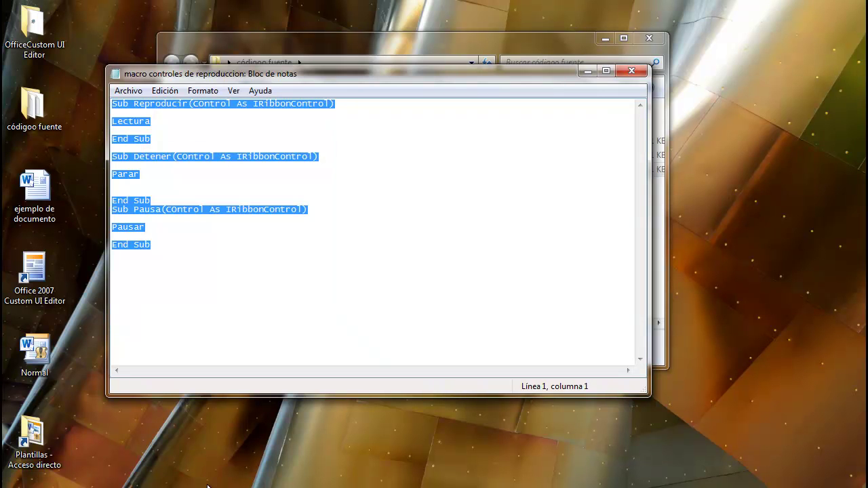
pyautogui.click(200, 432)
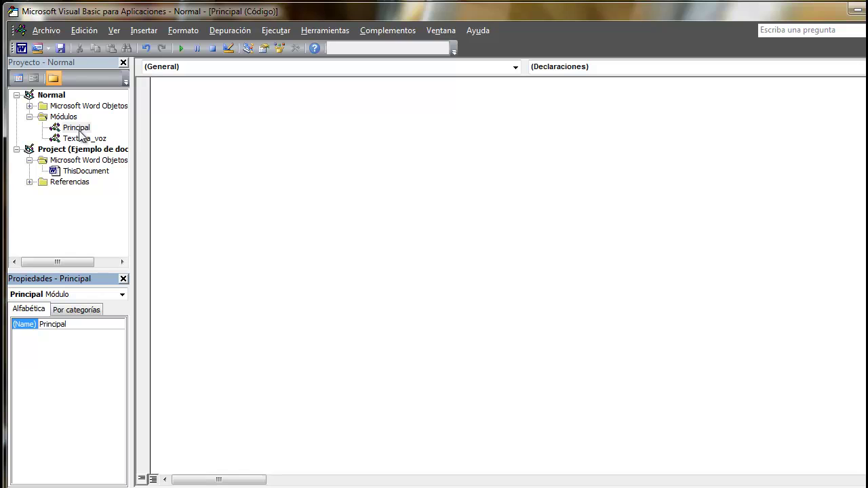
# - Paste Reproducir, Detener and Pausa into Principal, check each procedure name, then return to Word with Alt+F11
pyautogui.click(191, 114)
pyautogui.rightClick(190, 114)
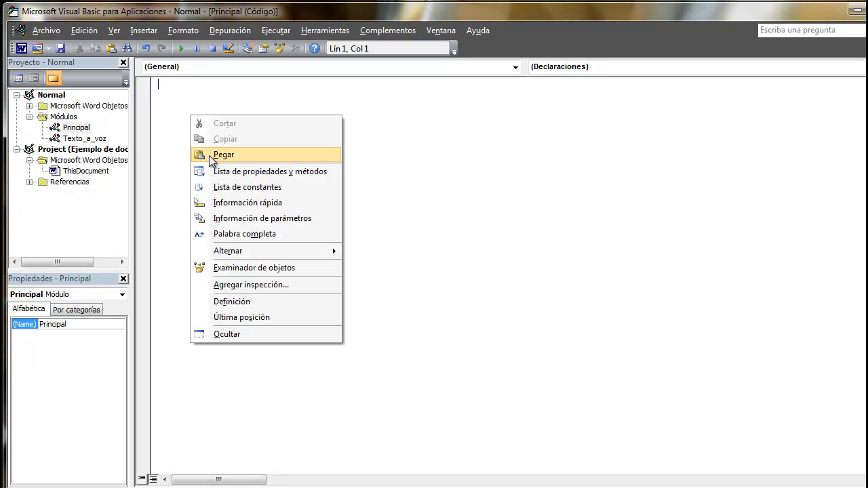
pyautogui.click(215, 155)
pyautogui.click(212, 116)
pyautogui.moveTo(180, 84); pyautogui.dragTo(233, 84)
pyautogui.moveTo(180, 149); pyautogui.dragTo(221, 149)
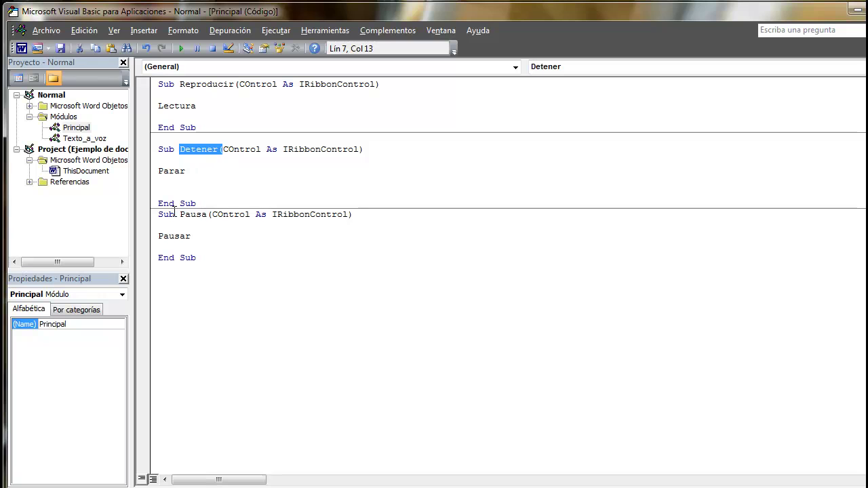
pyautogui.moveTo(180, 216); pyautogui.dragTo(208, 216)
pyautogui.click(252, 113)
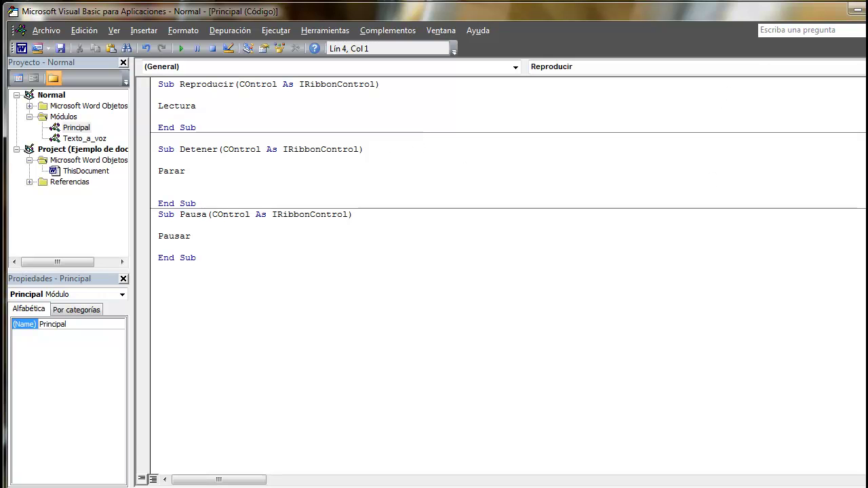
pyautogui.hotkey('alt', 'F11')
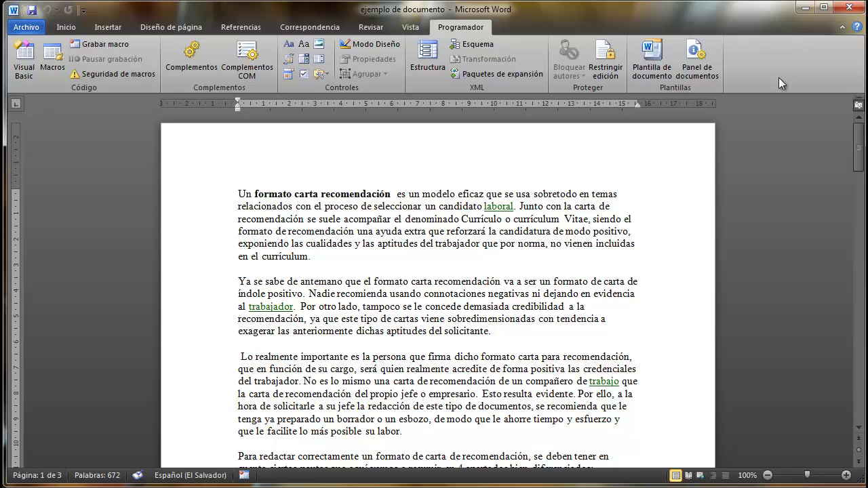
# - Close Word, Notepad and the código fuente folder, then delete the desktop Normal template
pyautogui.click(849, 10)
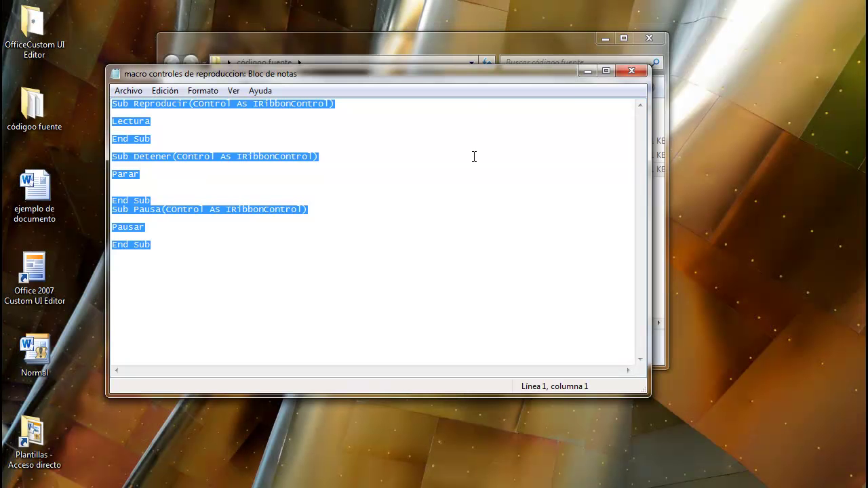
pyautogui.click(634, 75)
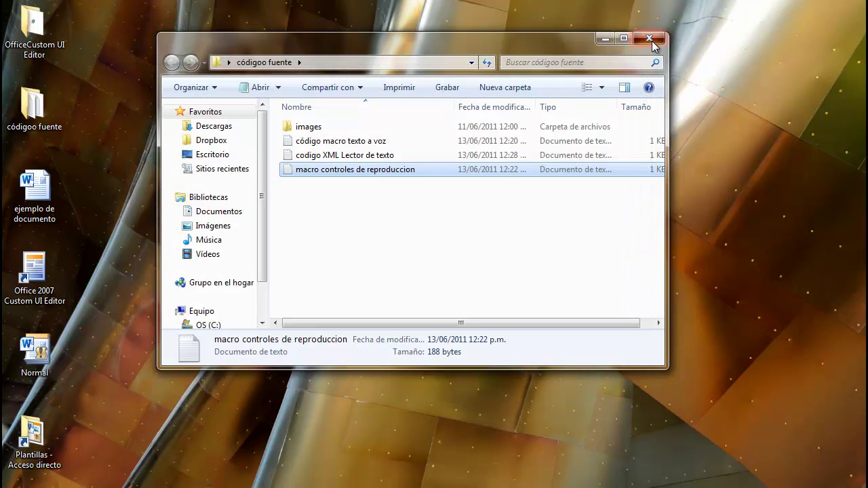
pyautogui.click(649, 38)
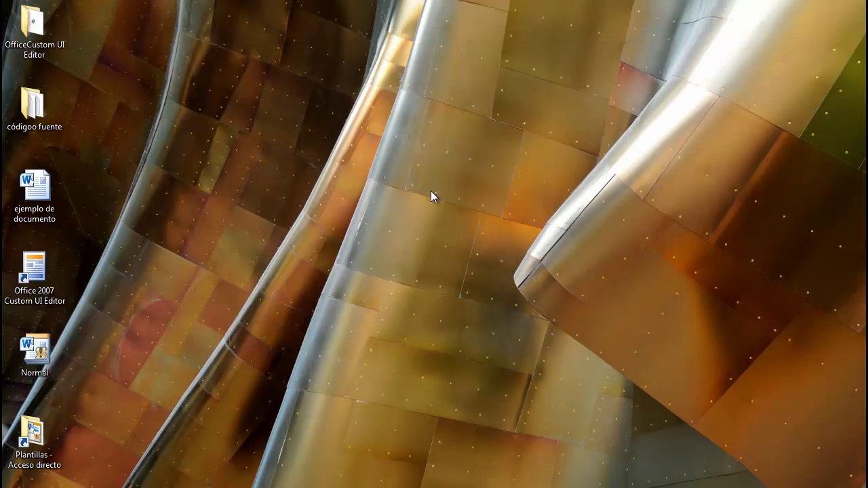
pyautogui.click(34, 349)
pyautogui.press('Delete')
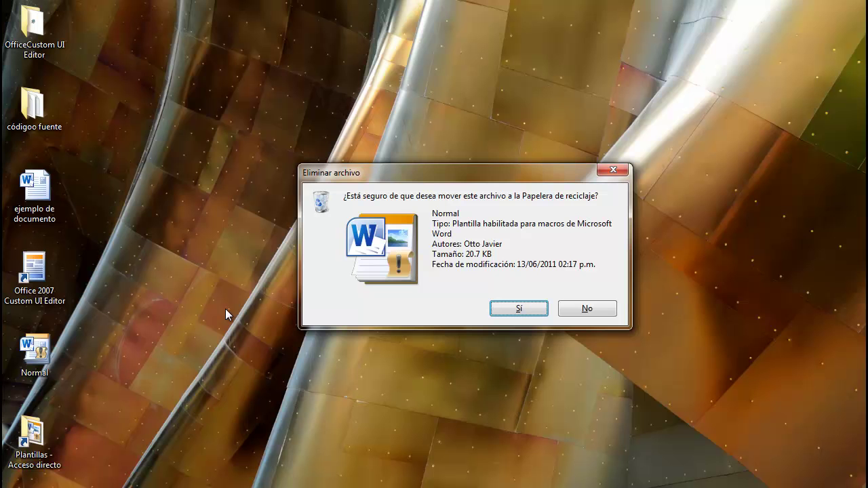
pyautogui.click(511, 311)
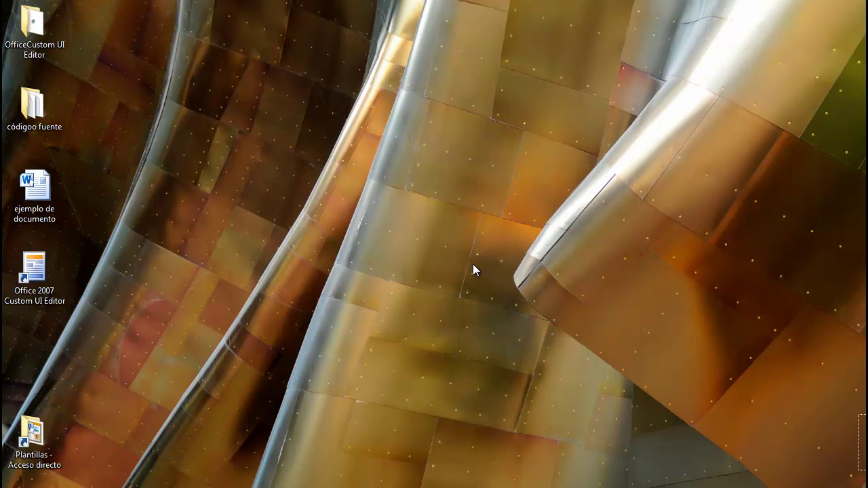
# - Copy the Normal template from the Plantillas folder onto the desktop and close the folder
pyautogui.moveTo(41, 437); pyautogui.dragTo(58, 347)
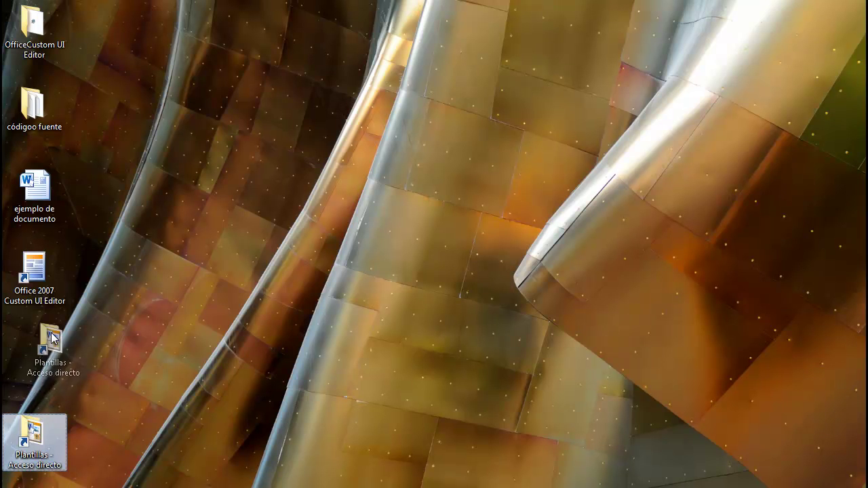
pyautogui.doubleClick(39, 352)
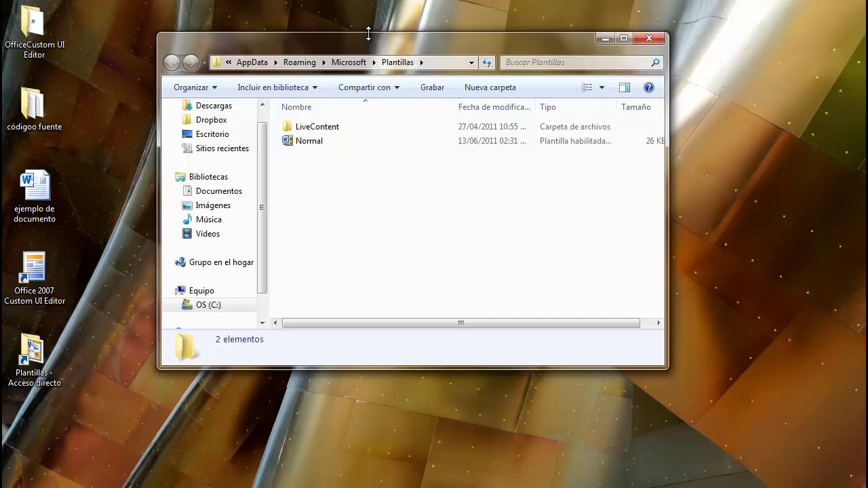
pyautogui.moveTo(376, 43); pyautogui.dragTo(334, 27)
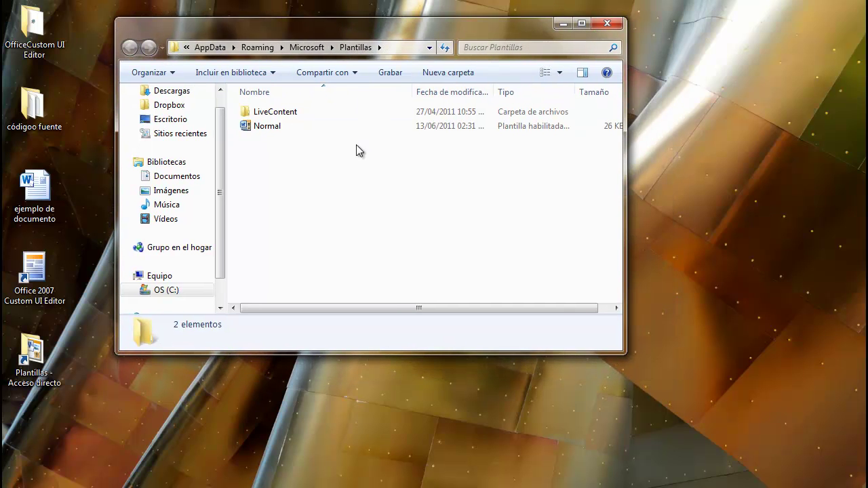
pyautogui.click(267, 129)
pyautogui.rightClick(269, 127)
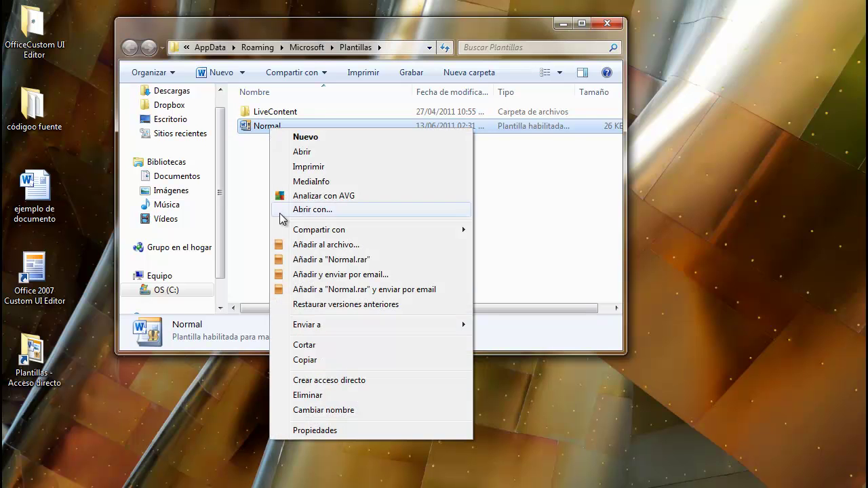
pyautogui.click(305, 360)
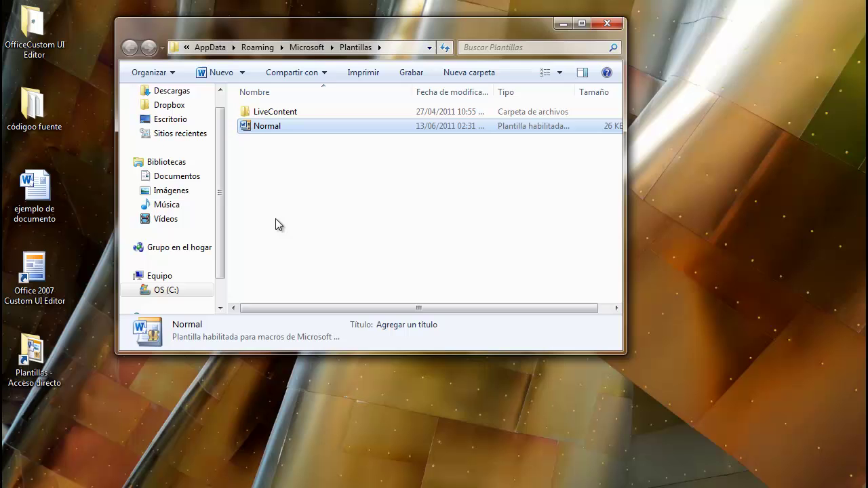
pyautogui.rightClick(32, 409)
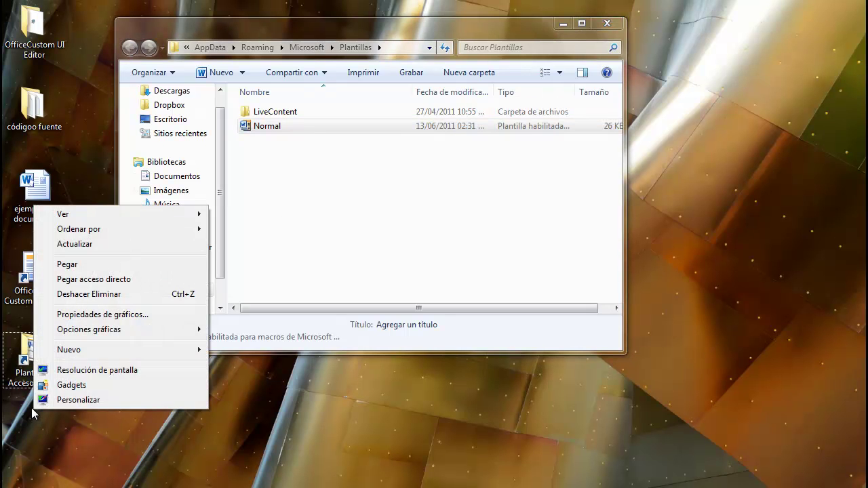
pyautogui.click(67, 264)
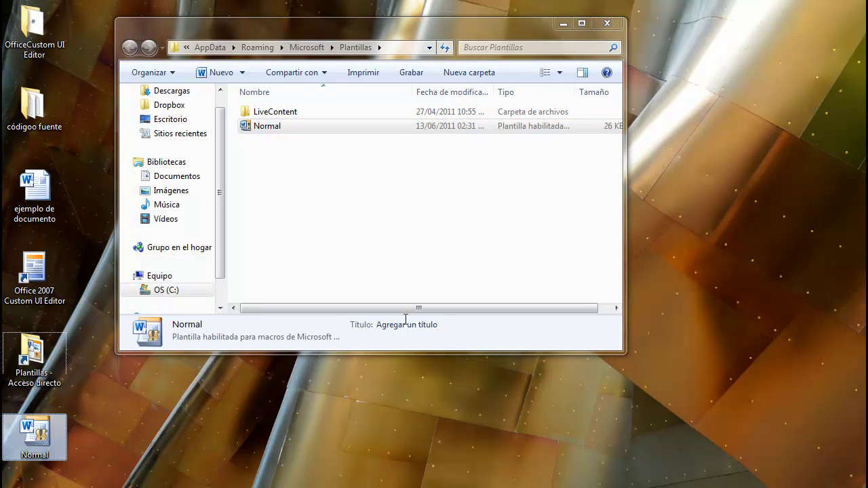
pyautogui.click(608, 26)
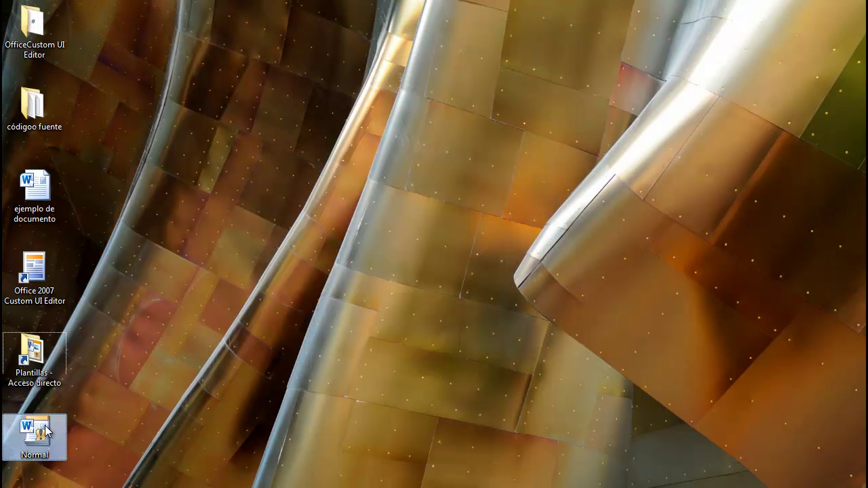
# - Launch Custom UI Editor and load Normal.dotm from the Desktop
pyautogui.doubleClick(39, 267)
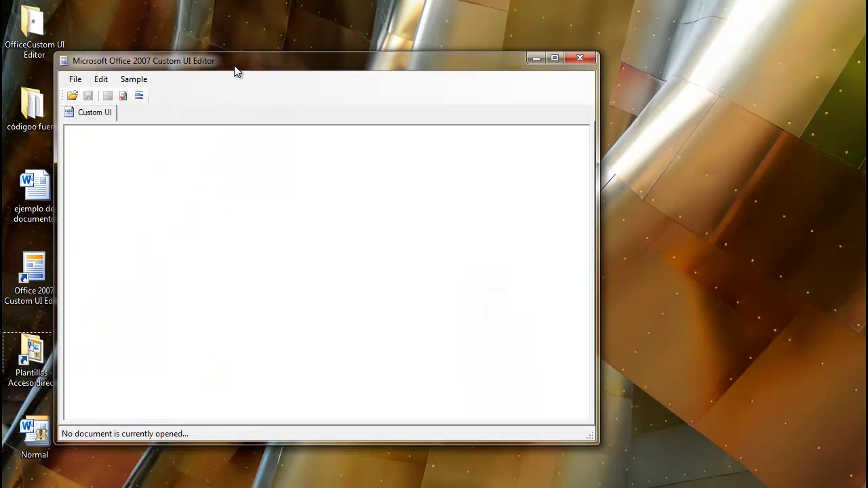
pyautogui.moveTo(235, 67); pyautogui.dragTo(288, 33)
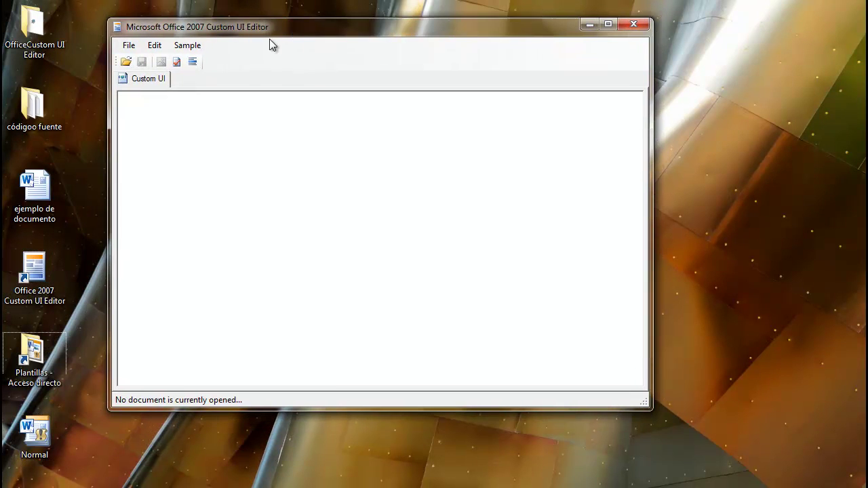
pyautogui.click(127, 63)
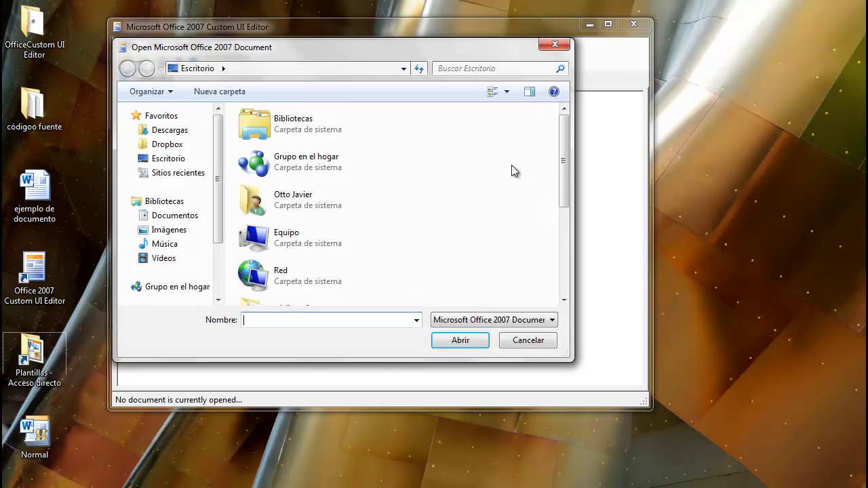
pyautogui.scroll(-3, 503, 162)
pyautogui.doubleClick(292, 247)
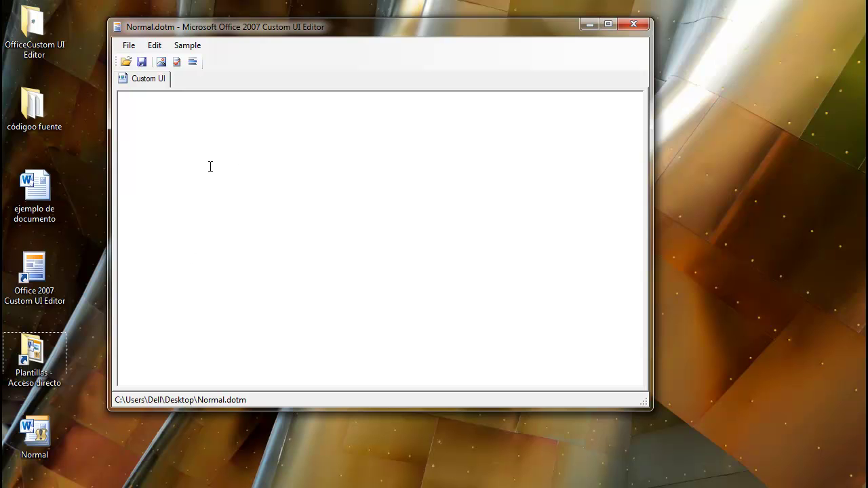
pyautogui.click(26, 110)
# - Open the codigo XML Lector de texto file inside the códigoo fuente folder
pyautogui.doubleClick(25, 109)
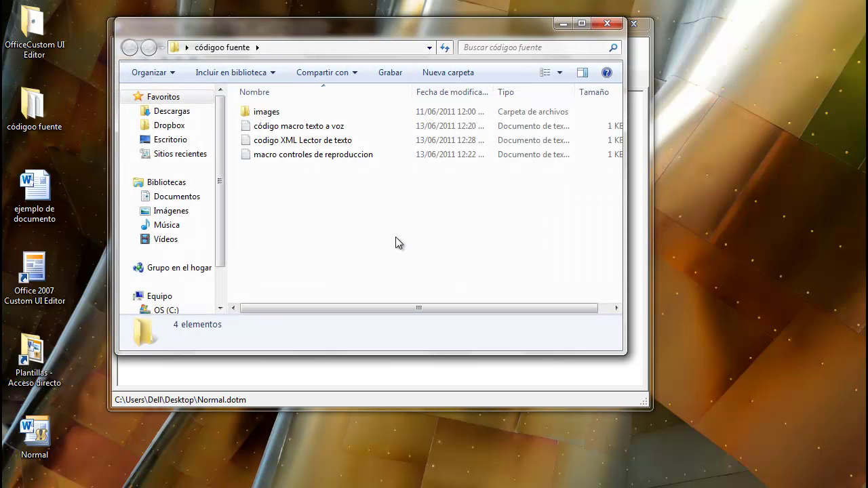
pyautogui.click(291, 141)
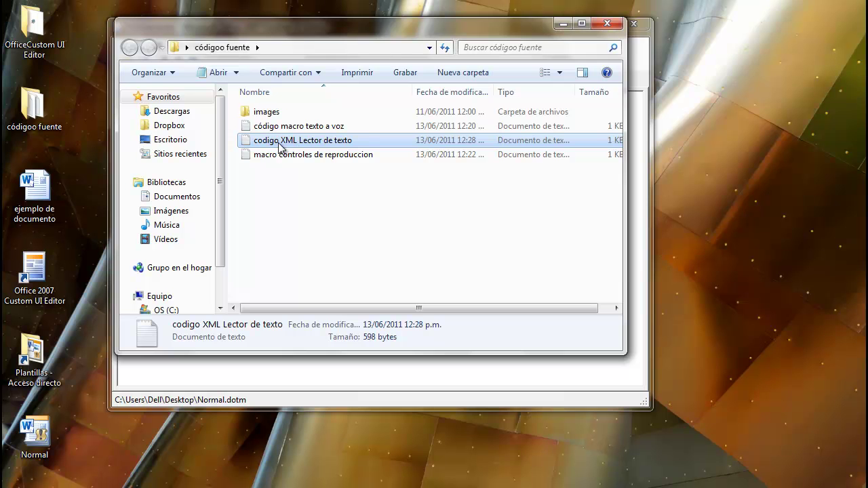
pyautogui.doubleClick(282, 143)
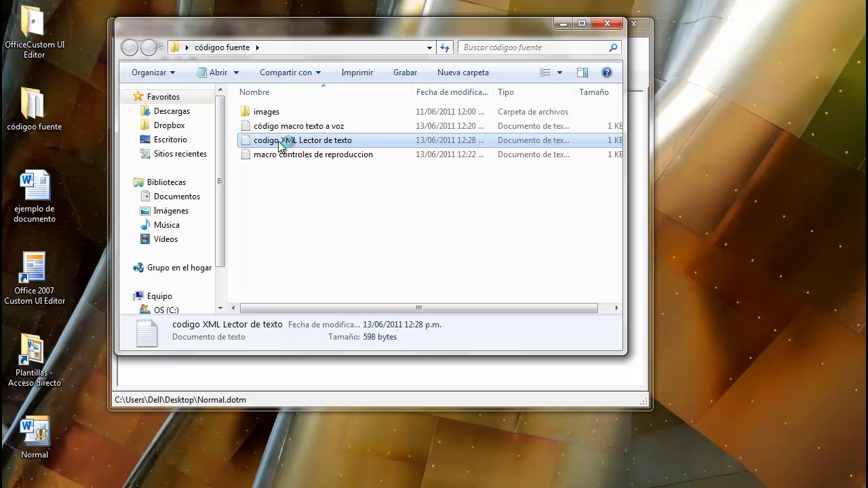
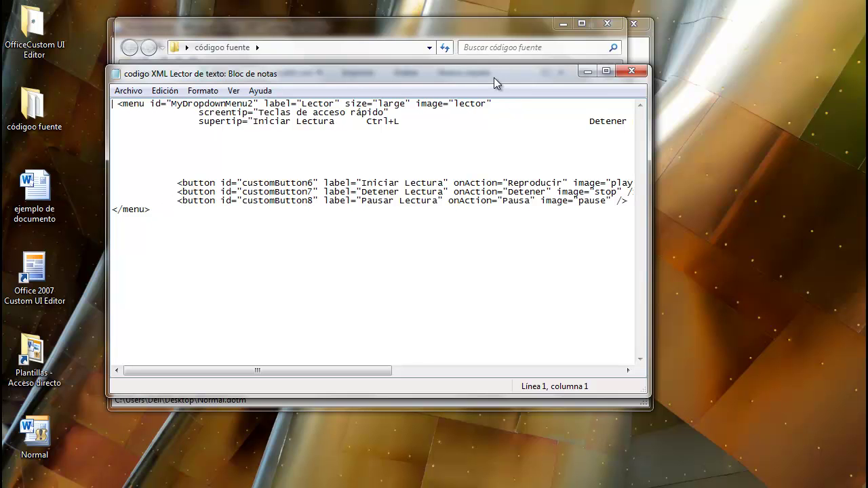
# - Close the source-code folder, move the XML notes aside, and open the Custom UI Editor's Sample list
pyautogui.moveTo(494, 81); pyautogui.dragTo(403, 153)
pyautogui.click(477, 30)
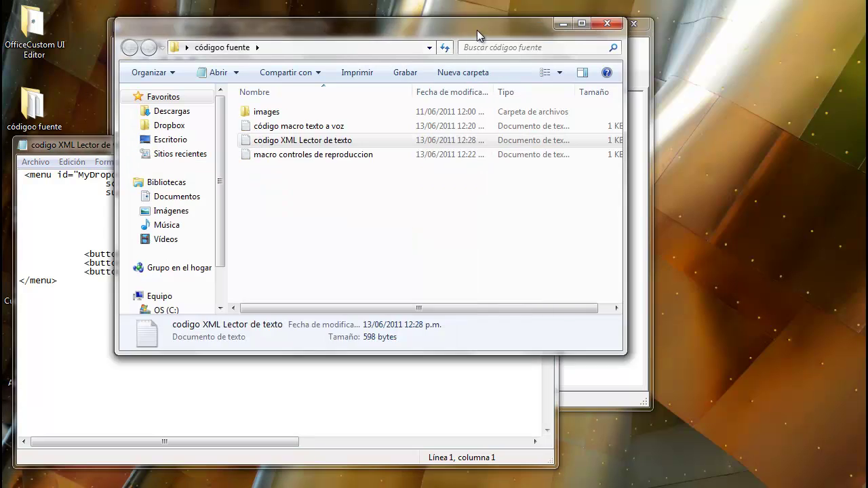
pyautogui.moveTo(477, 30); pyautogui.dragTo(457, 57)
pyautogui.click(587, 52)
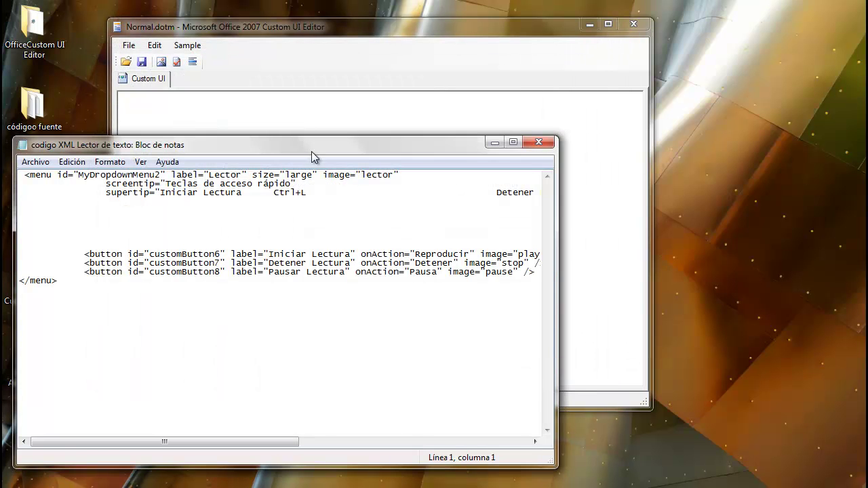
pyautogui.moveTo(311, 151); pyautogui.dragTo(396, 175)
pyautogui.click(365, 123)
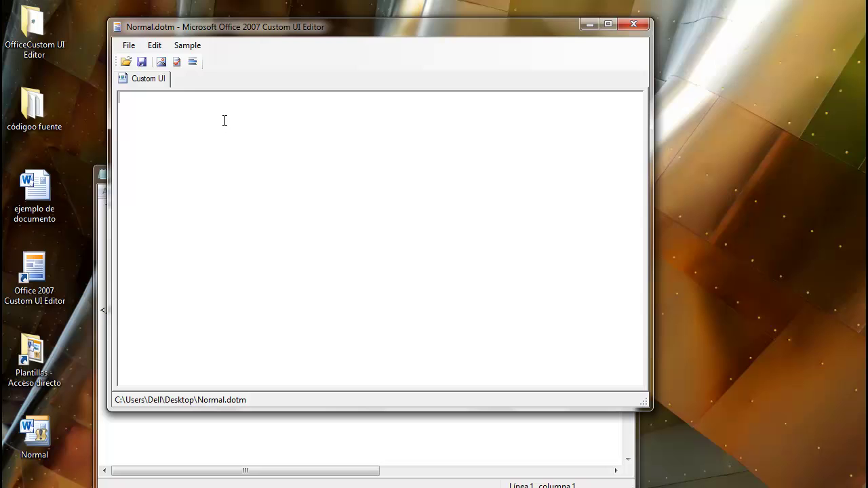
pyautogui.click(188, 45)
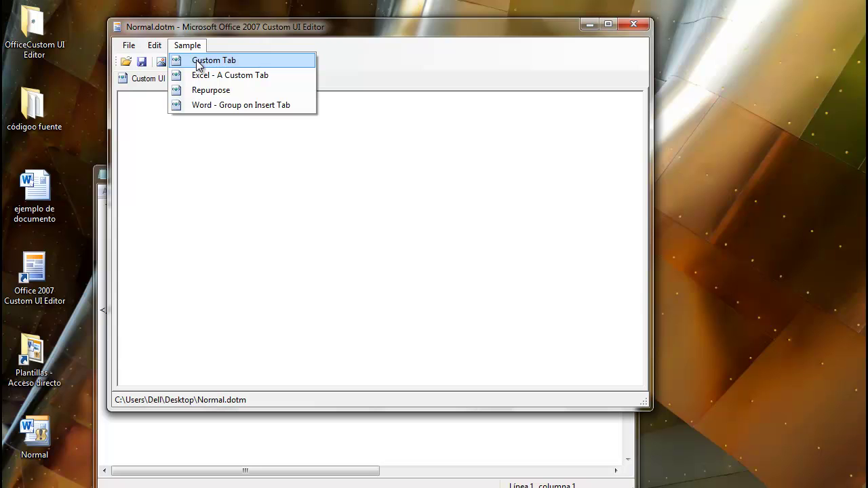
# - Insert the Custom Tab sample XML into Normal.dotm's custom UI part
pyautogui.click(199, 61)
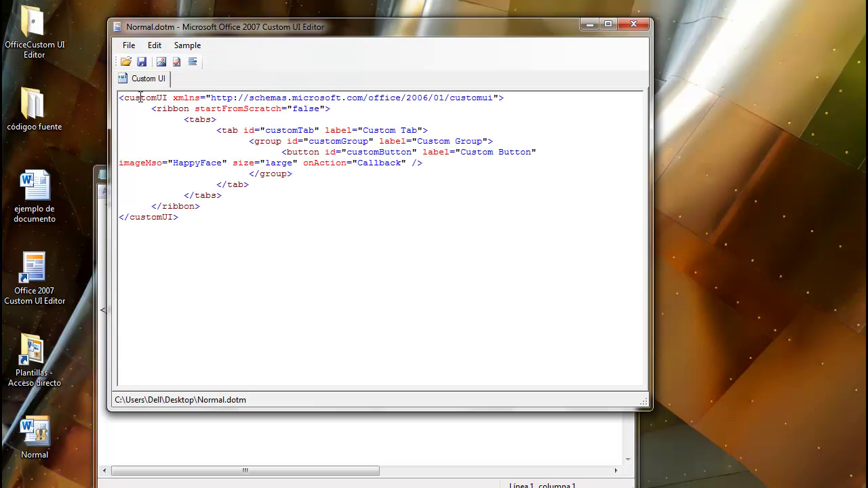
pyautogui.click(211, 439)
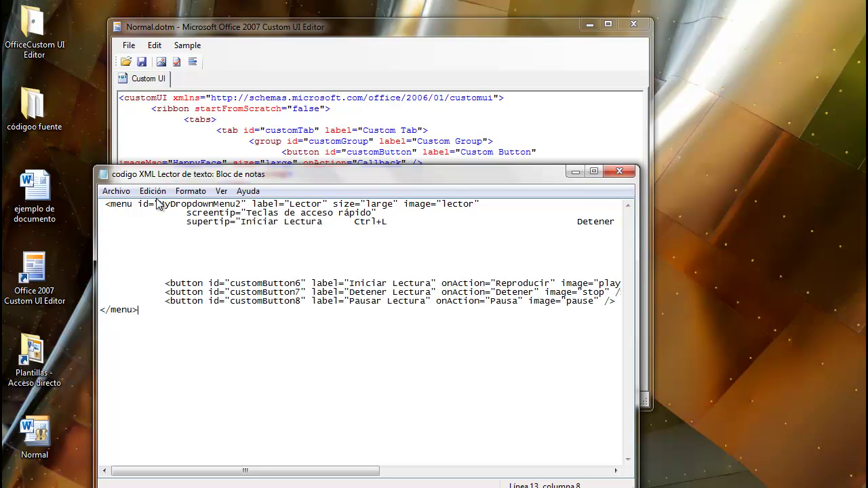
pyautogui.click(262, 30)
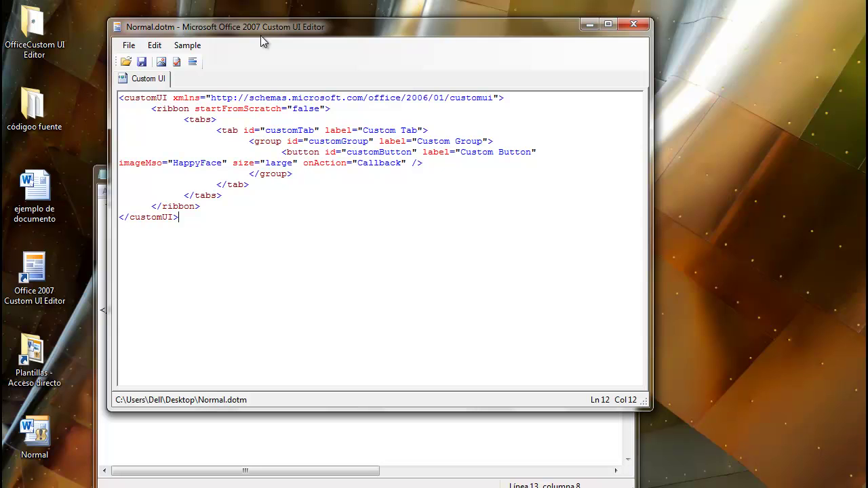
# - Delete the sample button element, leaving blank lines inside the group
pyautogui.click(188, 130)
pyautogui.moveTo(283, 152); pyautogui.dragTo(430, 164)
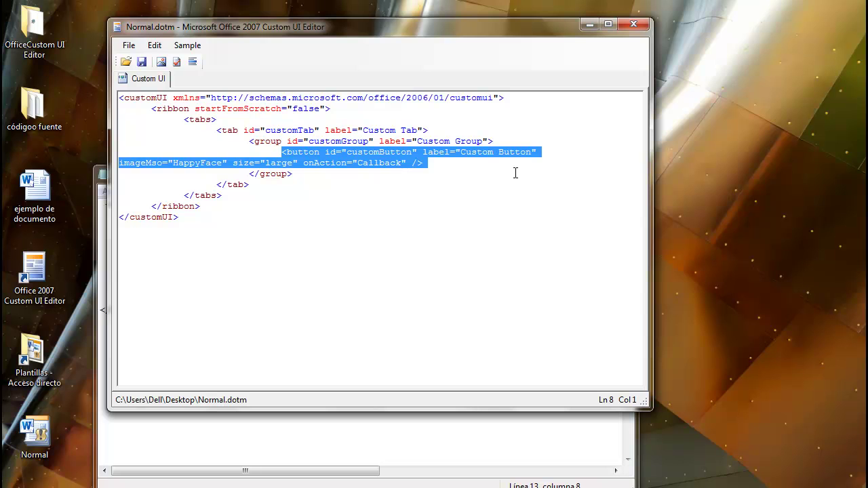
pyautogui.press('Delete')
pyautogui.press('Return')
pyautogui.press('Return')
pyautogui.press('Return')
pyautogui.press('Return')
pyautogui.press('Return')
pyautogui.press('Return')
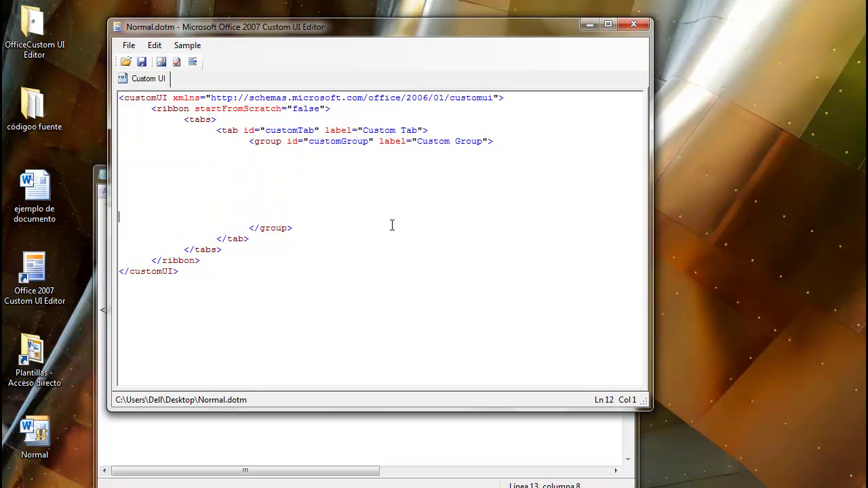
pyautogui.click(183, 443)
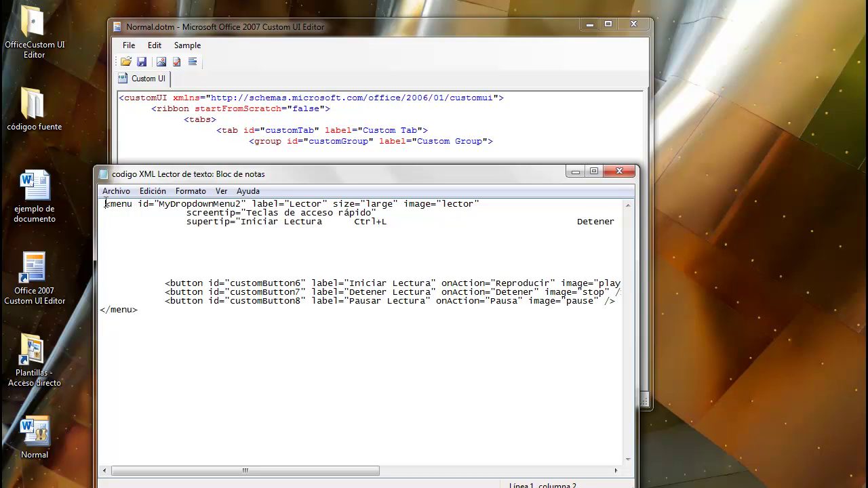
# - Copy the whole Lector menu XML from the Notepad notes
pyautogui.moveTo(105, 204); pyautogui.dragTo(234, 324)
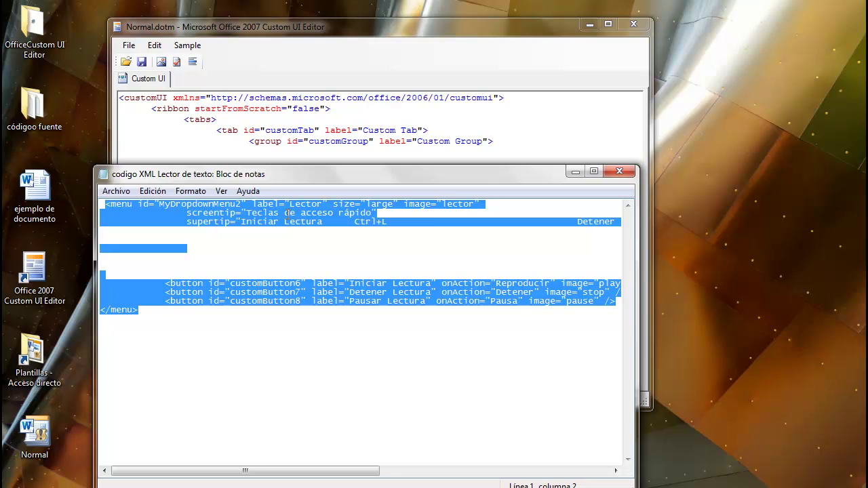
pyautogui.rightClick(242, 211)
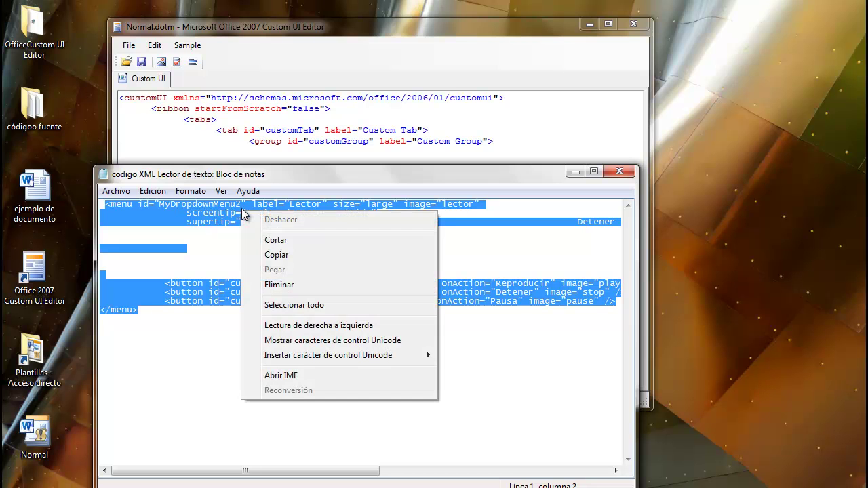
pyautogui.click(275, 255)
# - Paste the Lector menu XML onto the empty line inside the custom group
pyautogui.click(301, 40)
pyautogui.click(280, 172)
pyautogui.rightClick(267, 162)
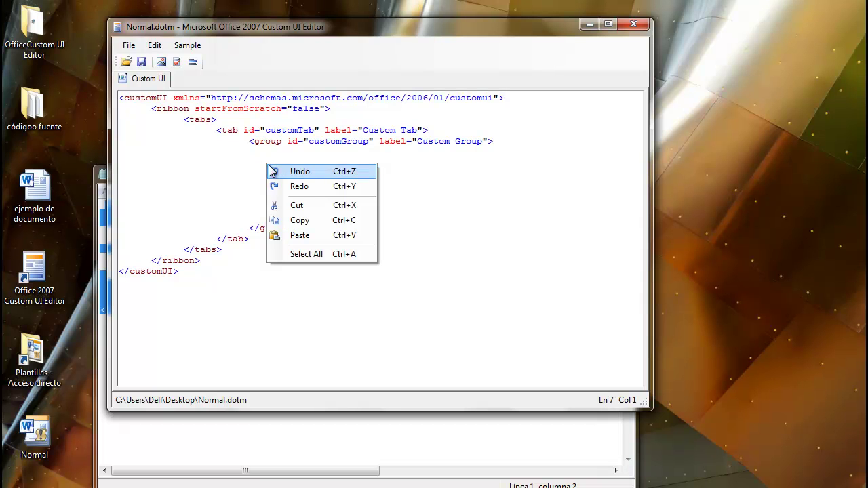
pyautogui.click(296, 235)
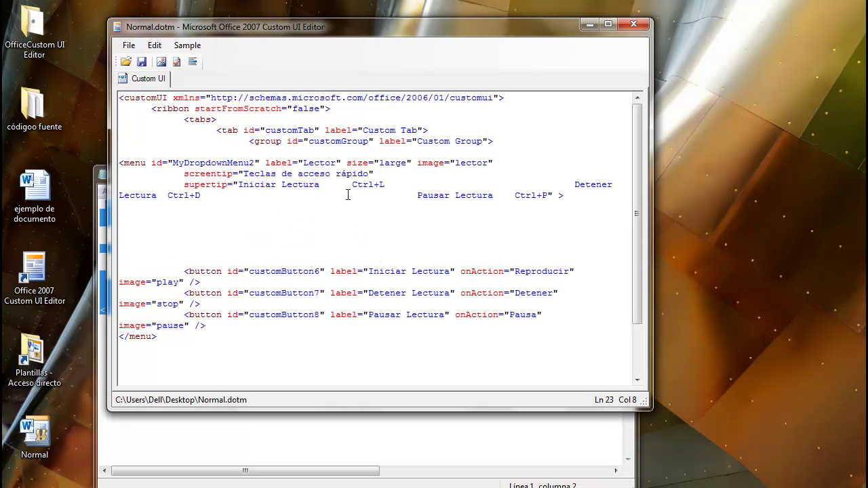
pyautogui.scroll(-2, 323, 220)
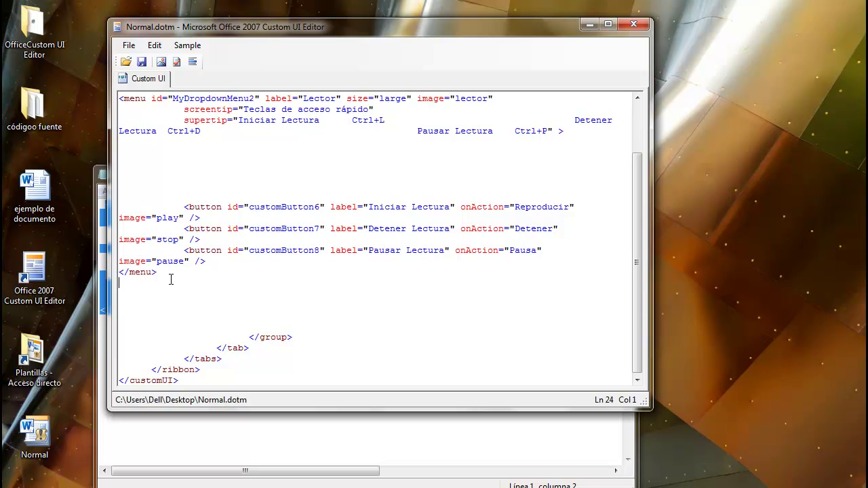
pyautogui.scroll(2, 265, 292)
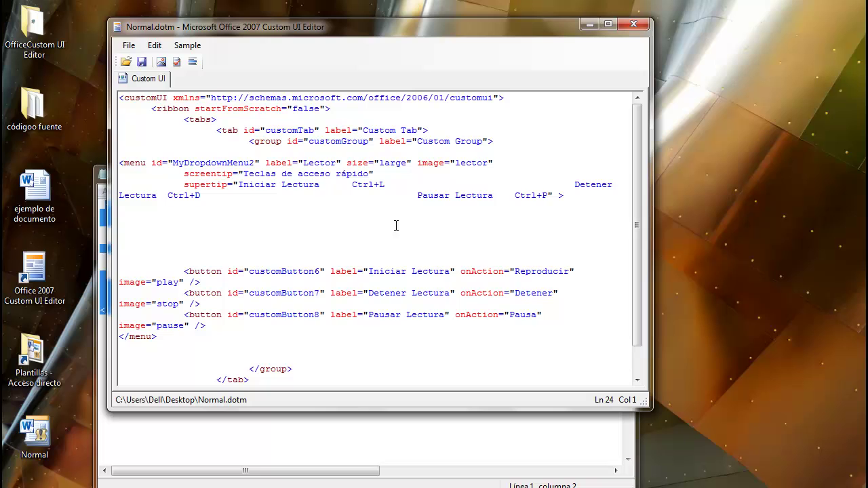
# - Check the pasted XML against the notes and position the caret in the tab's id and label
pyautogui.click(240, 458)
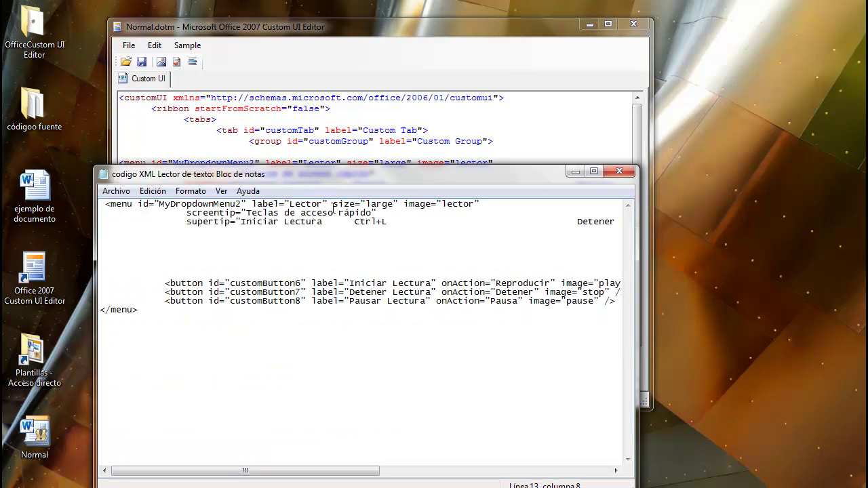
pyautogui.click(512, 112)
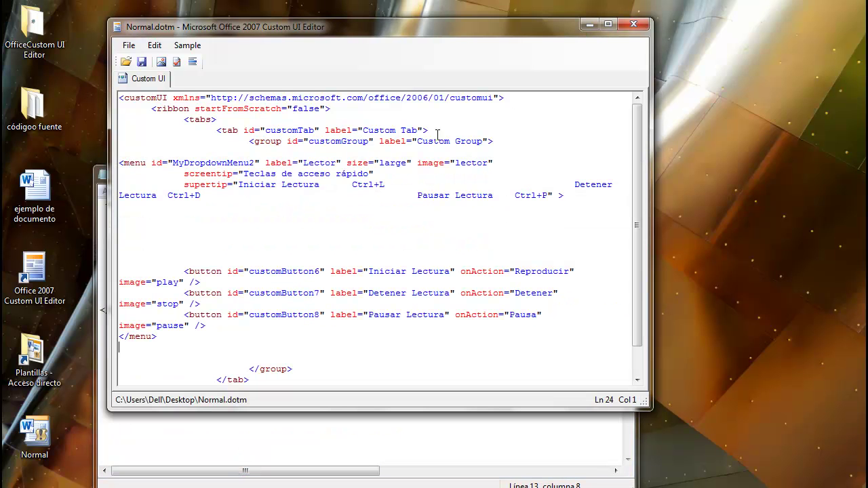
pyautogui.click(264, 129)
pyautogui.click(361, 131)
# - Change the tab label to 'Lector de documentos' and its id to customTab1
pyautogui.hotkey('shift', 'Right')
pyautogui.hotkey('shift', 'Right')
pyautogui.hotkey('shift', 'Right')
pyautogui.hotkey('shift', 'Right')
pyautogui.hotkey('shift', 'Right')
pyautogui.hotkey('shift', 'Right')
pyautogui.hotkey('shift', 'Right')
pyautogui.hotkey('shift', 'Right')
pyautogui.hotkey('shift', 'Right')
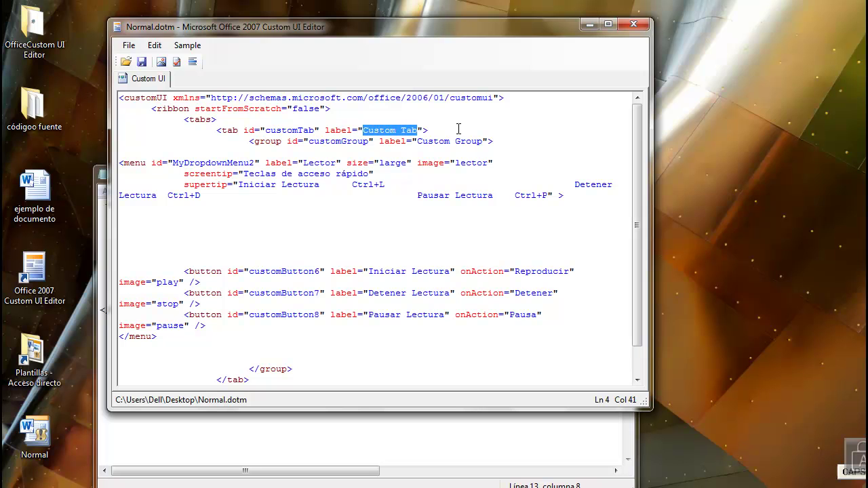
pyautogui.write('Lector de ')
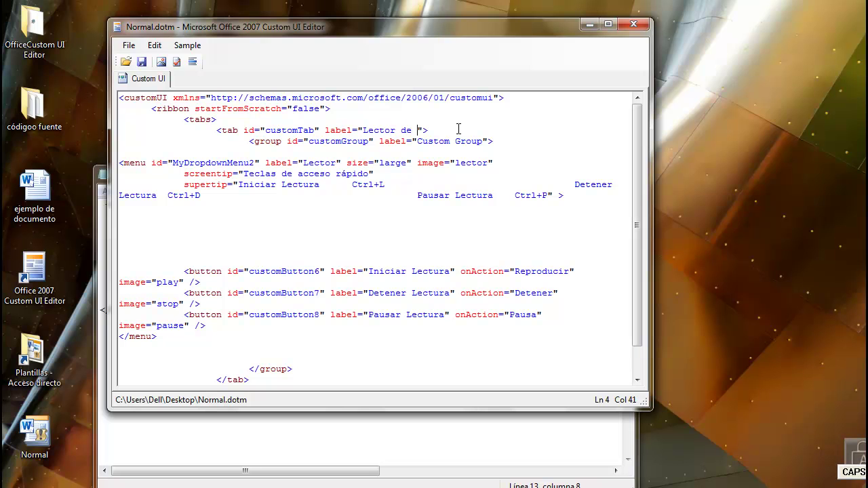
pyautogui.write('documentos')
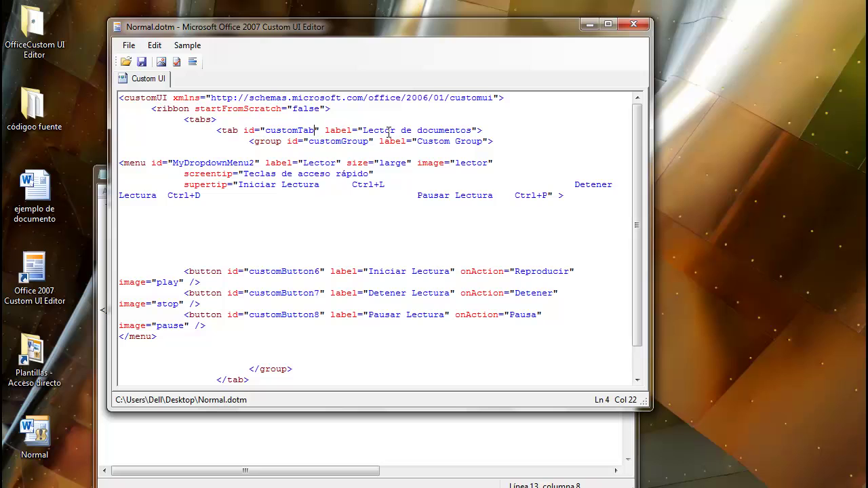
pyautogui.write('1')
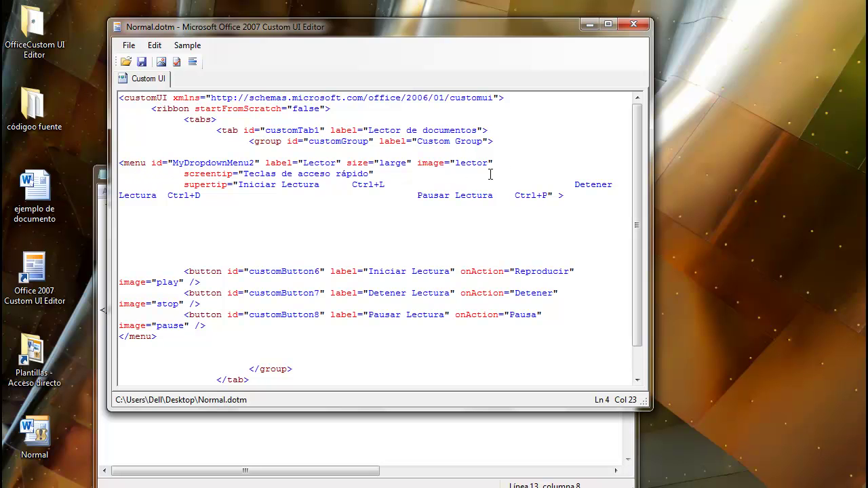
# - Save Normal.dotm, close the Custom UI Editor and minimize the Notepad notes
pyautogui.scroll(-1, 491, 174)
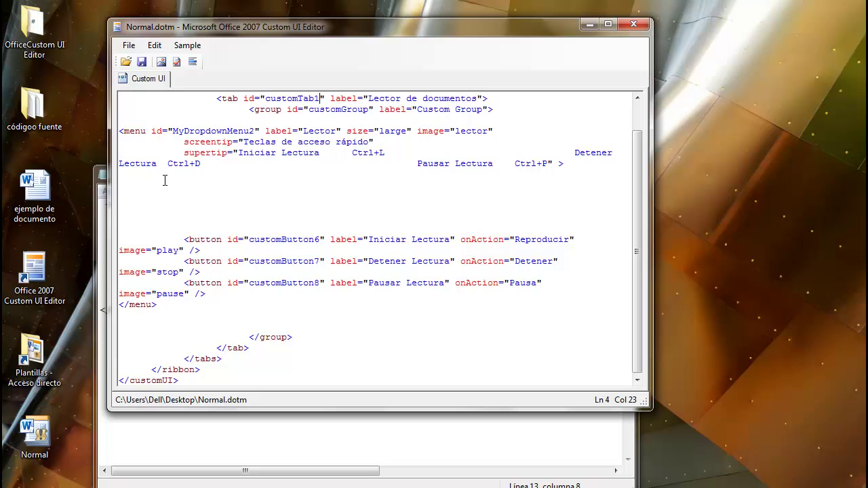
pyautogui.click(141, 63)
pyautogui.click(634, 26)
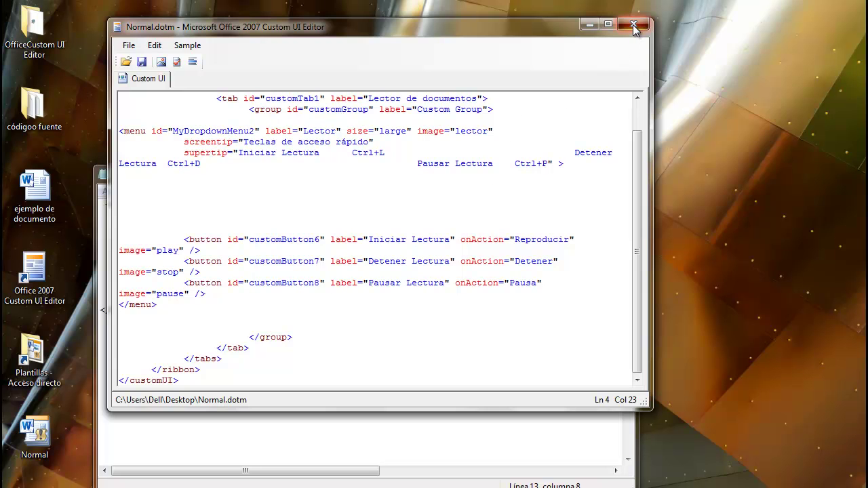
pyautogui.moveTo(432, 173); pyautogui.dragTo(461, 90)
pyautogui.click(587, 80)
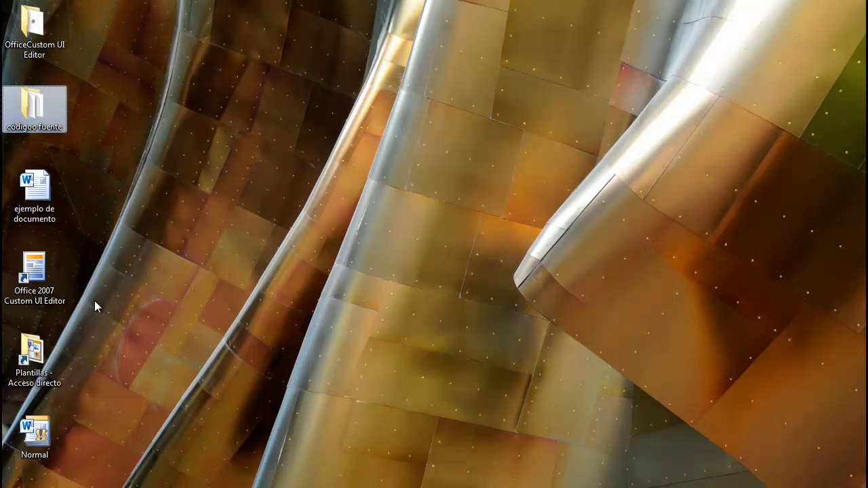
# - Copy the desktop Normal template into Plantillas, replacing the existing one, then close the folder
pyautogui.click(31, 438)
pyautogui.rightClick(31, 438)
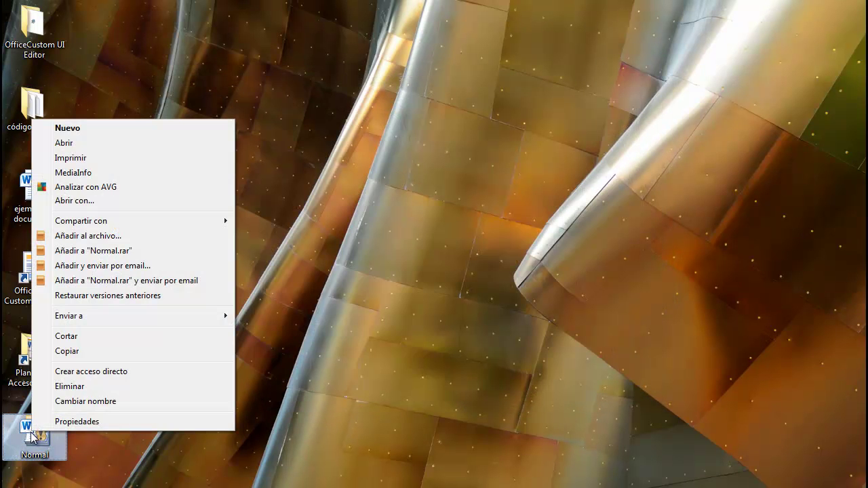
pyautogui.click(76, 352)
pyautogui.doubleClick(34, 359)
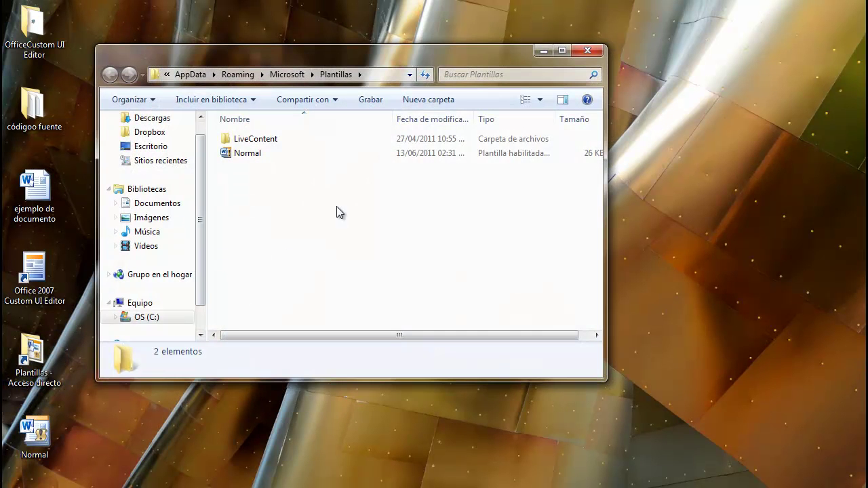
pyautogui.rightClick(320, 194)
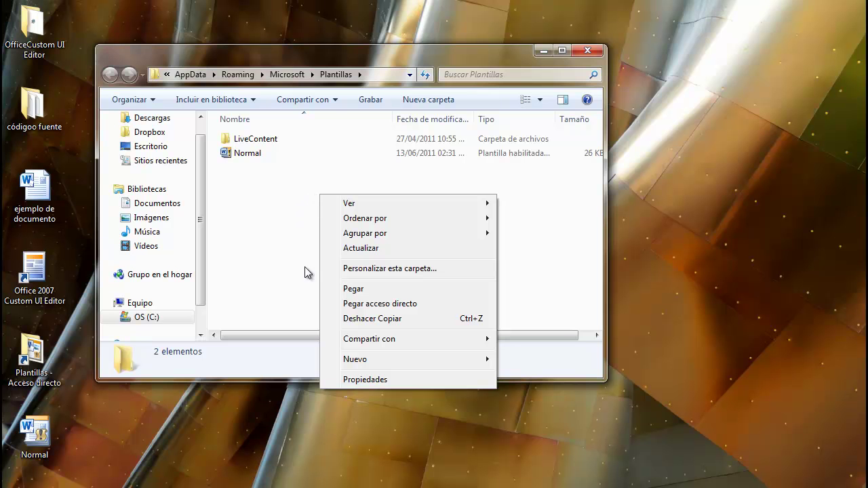
pyautogui.click(351, 288)
pyautogui.click(386, 182)
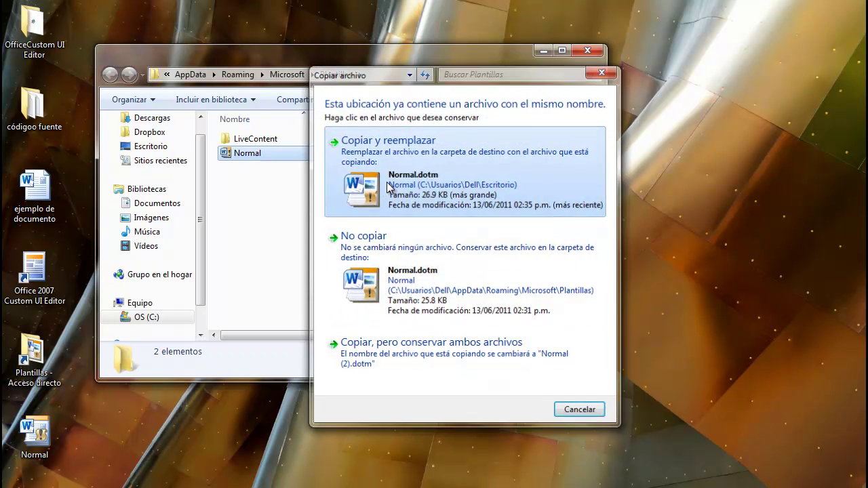
pyautogui.click(588, 52)
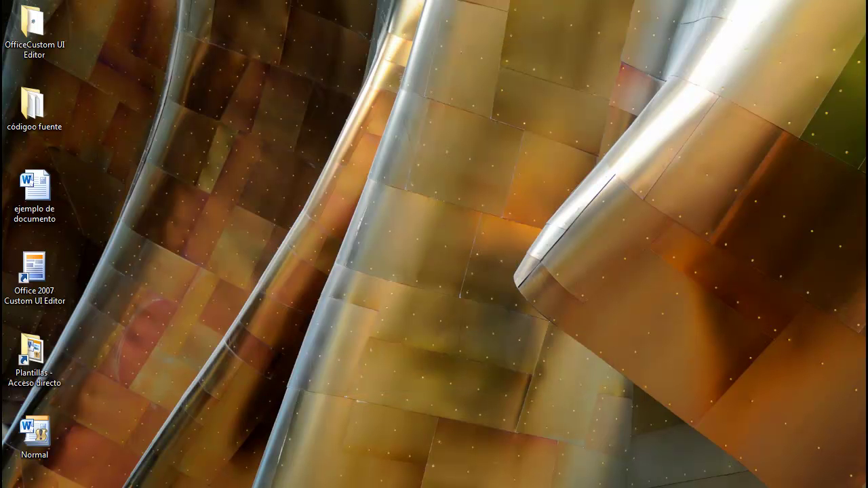
# - Launch Word 2010 with a blank document and show the Lector de documentos tab
pyautogui.press('super')
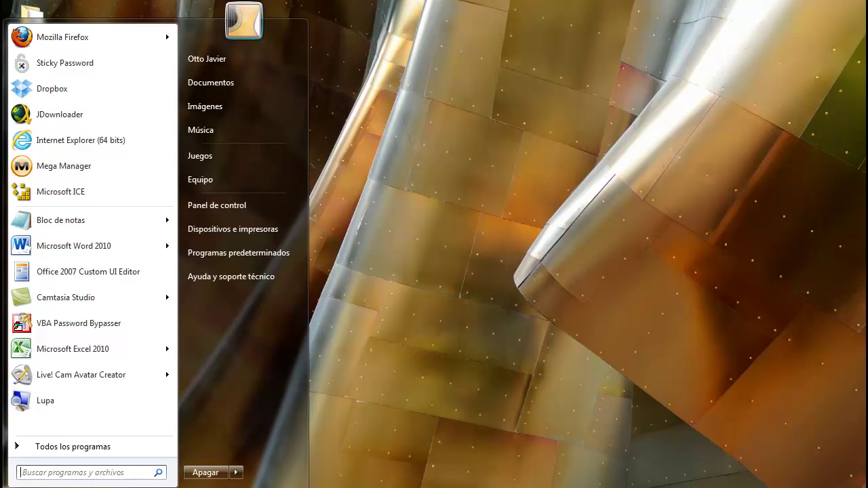
pyautogui.click(49, 244)
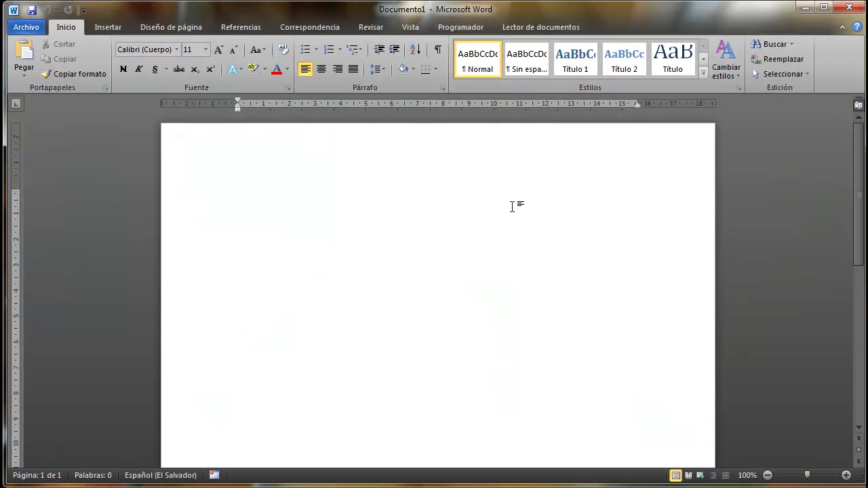
pyautogui.click(574, 34)
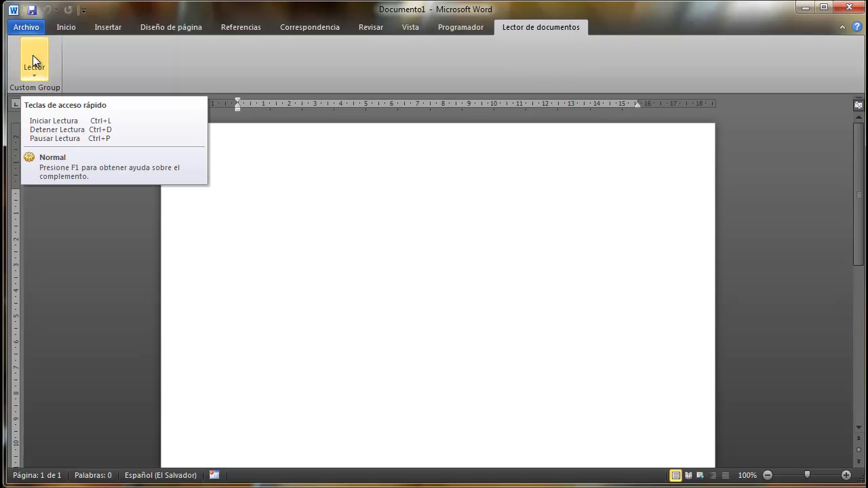
# - From the Lector menu, choose Pausar Lectura and then Detener Lectura
pyautogui.click(32, 56)
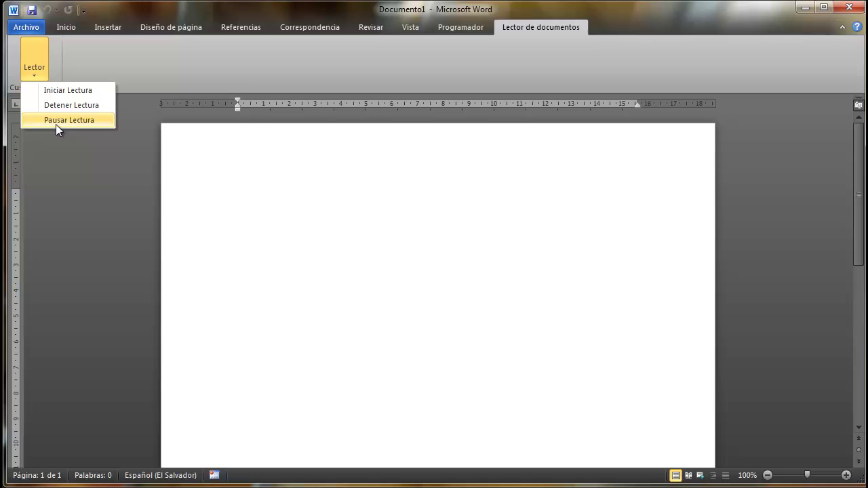
pyautogui.click(33, 41)
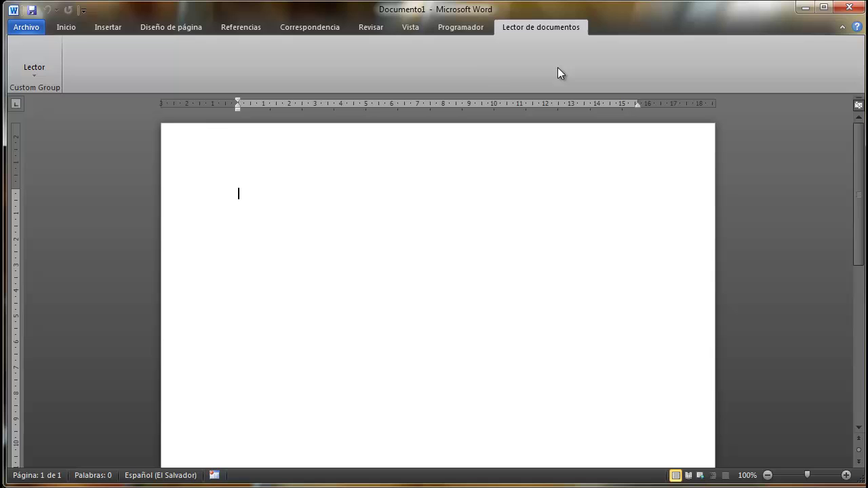
pyautogui.click(36, 51)
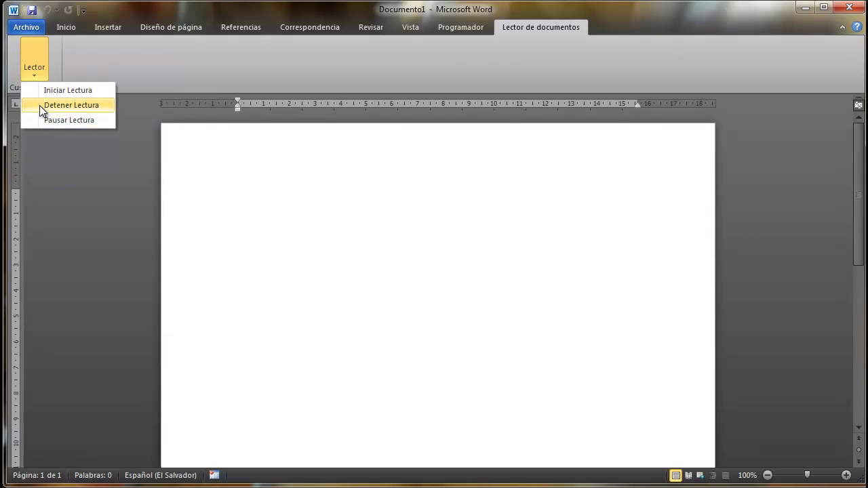
pyautogui.click(42, 47)
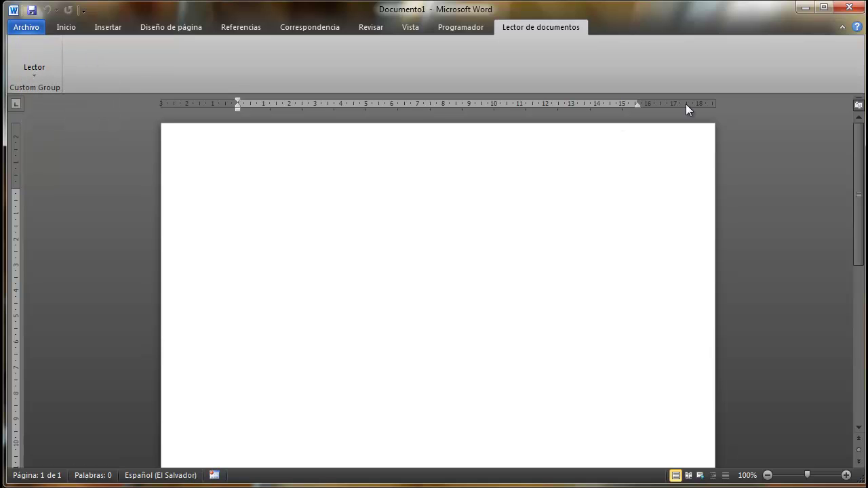
# - Close Word and launch the Custom UI Editor from the desktop
pyautogui.click(849, 12)
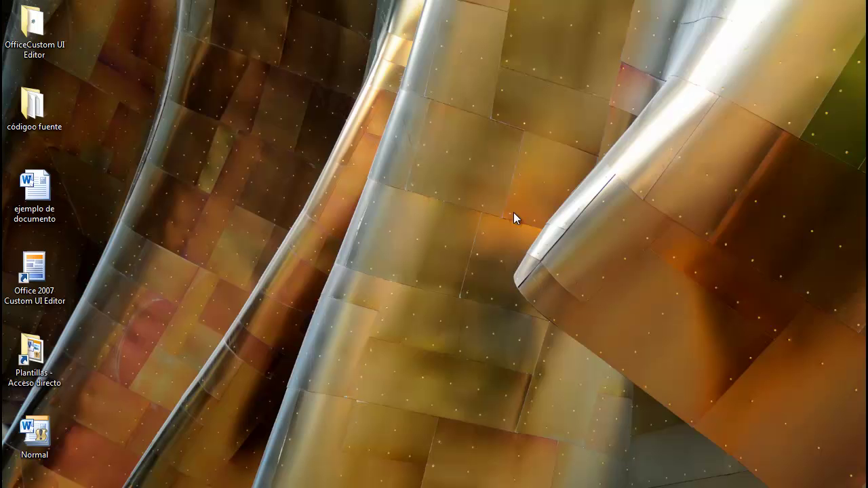
pyautogui.doubleClick(34, 271)
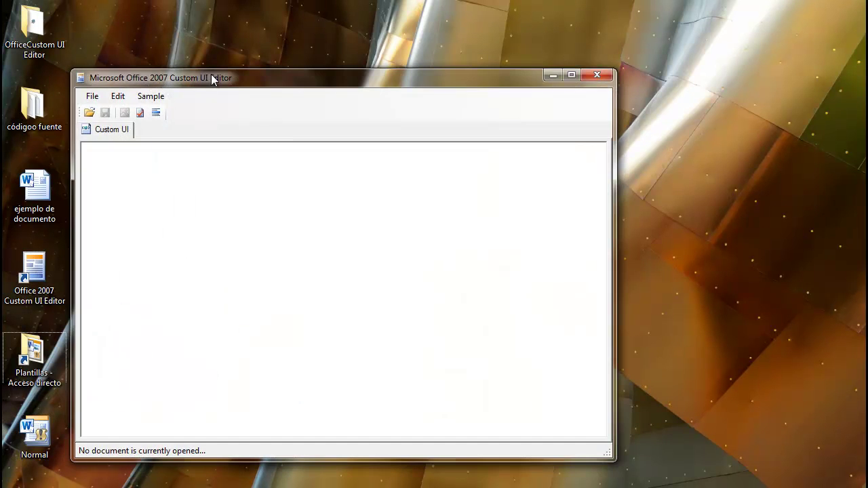
pyautogui.moveTo(212, 80); pyautogui.dragTo(281, 42)
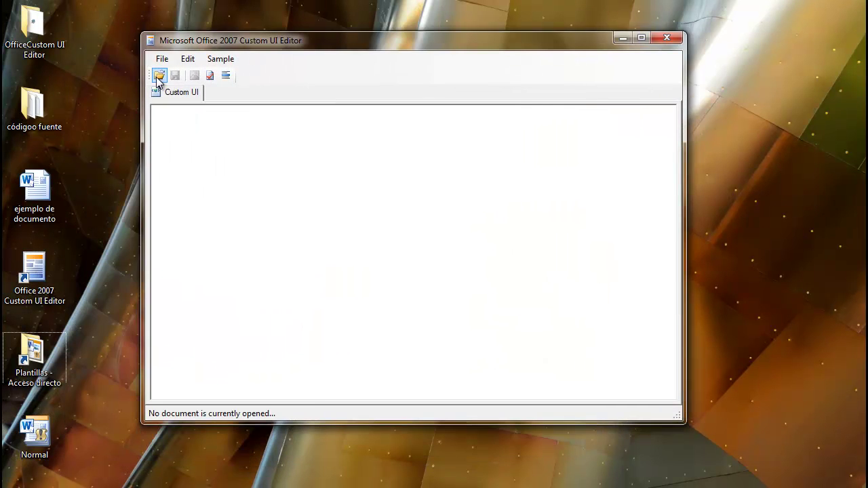
# - Open Normal.dotm from the Desktop in the editor, then open the códigoo fuente folder
pyautogui.click(157, 76)
pyautogui.scroll(-5, 474, 190)
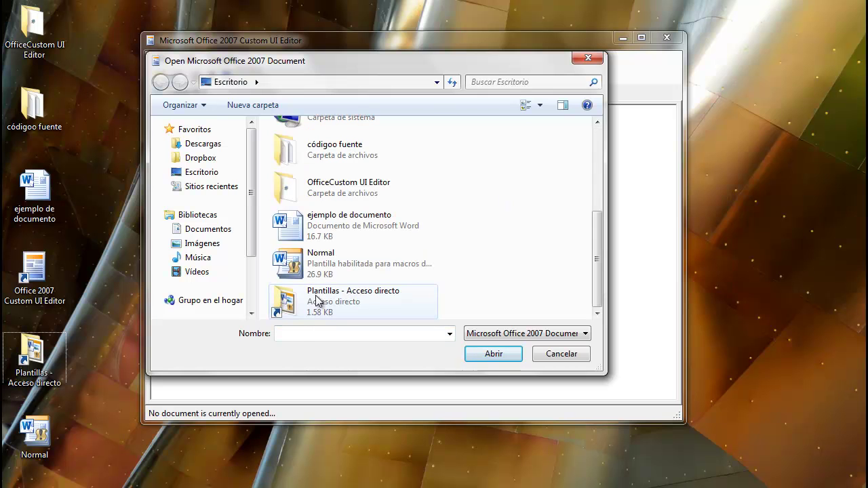
pyautogui.doubleClick(335, 253)
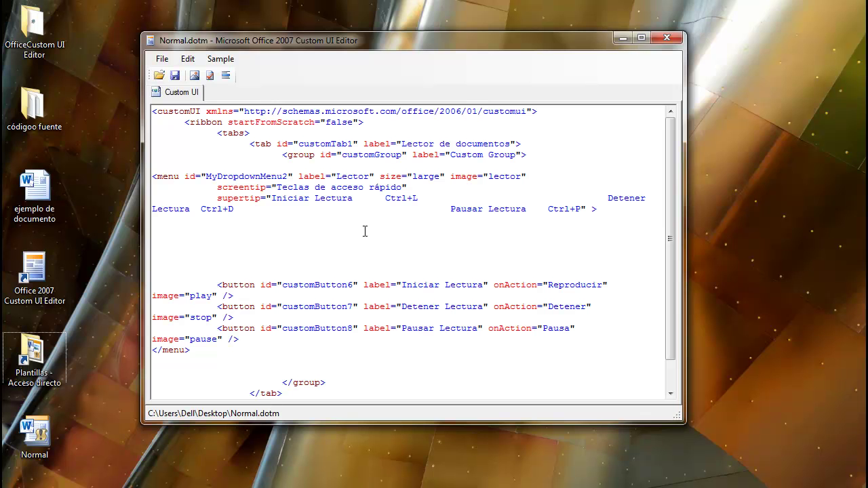
pyautogui.doubleClick(29, 115)
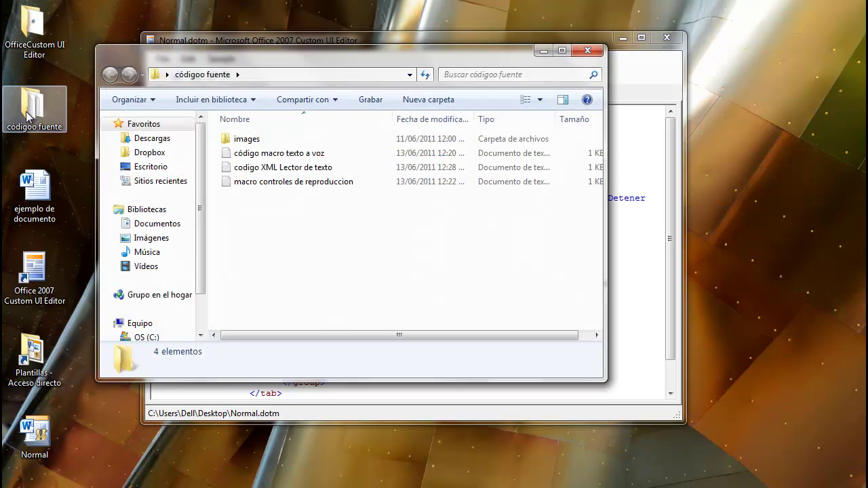
# - Open the images folder, inspect the lector, play, pause and stop images, then close it
pyautogui.doubleClick(261, 138)
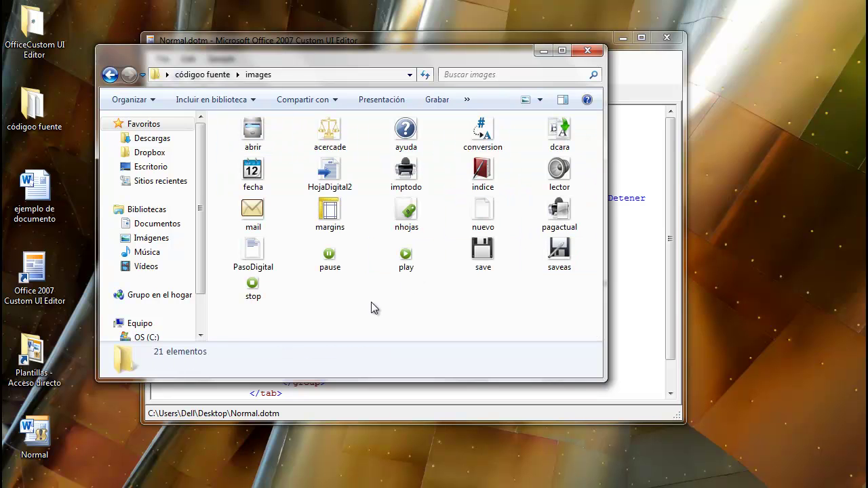
pyautogui.click(568, 177)
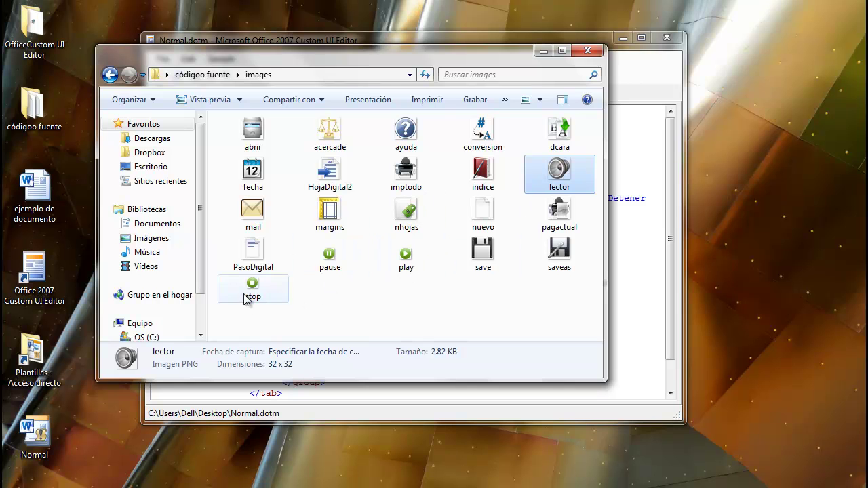
pyautogui.click(408, 267)
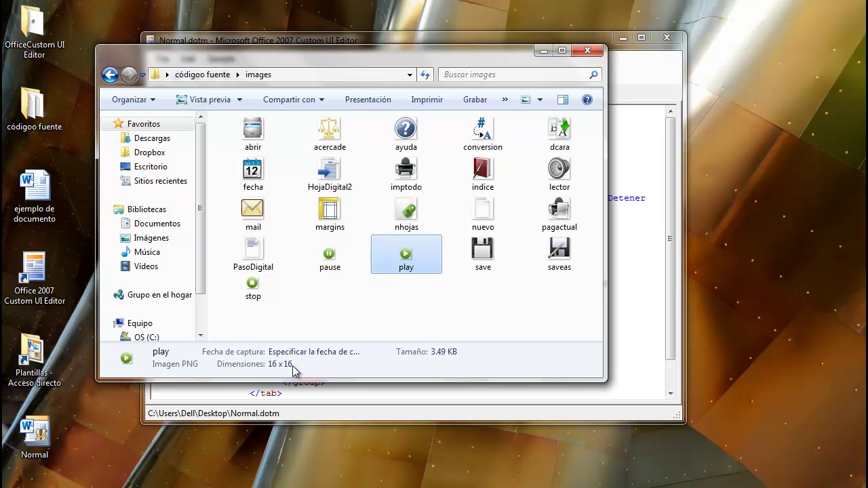
pyautogui.click(326, 262)
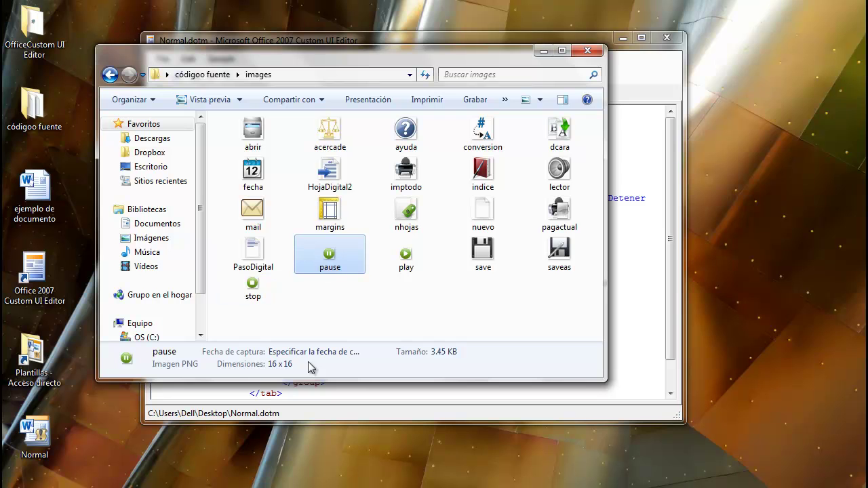
pyautogui.click(258, 290)
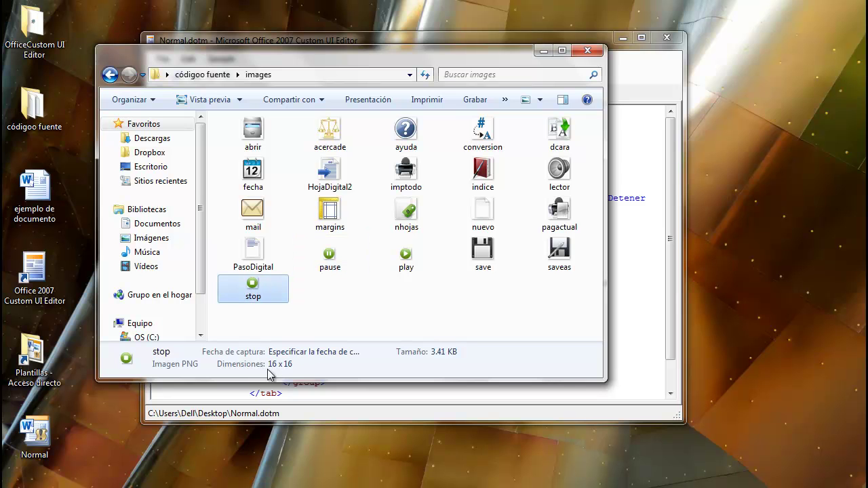
pyautogui.hotkey('alt', 'F4')
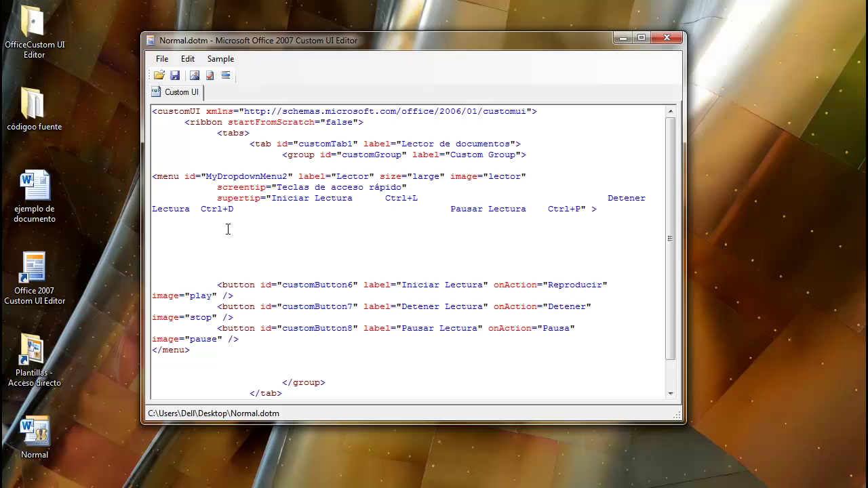
# - Insert lector, play, pause and stop from códigoo fuente\images as custom icons in Normal.dotm
pyautogui.click(194, 76)
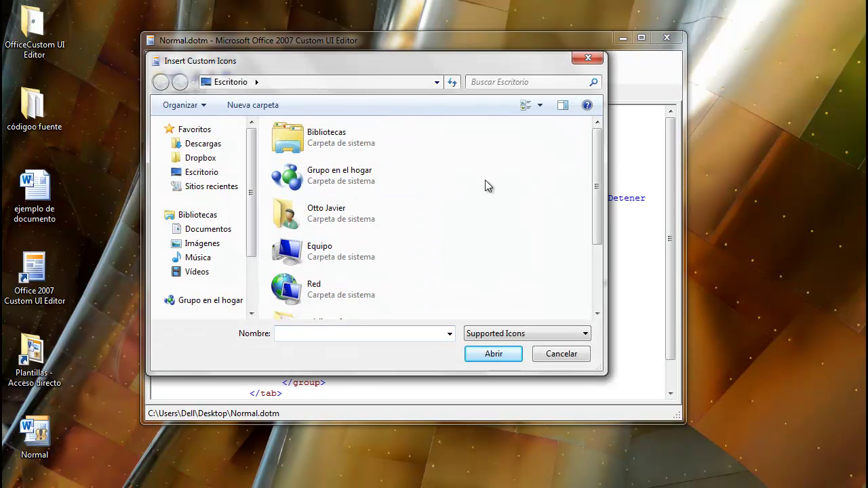
pyautogui.scroll(-3, 485, 180)
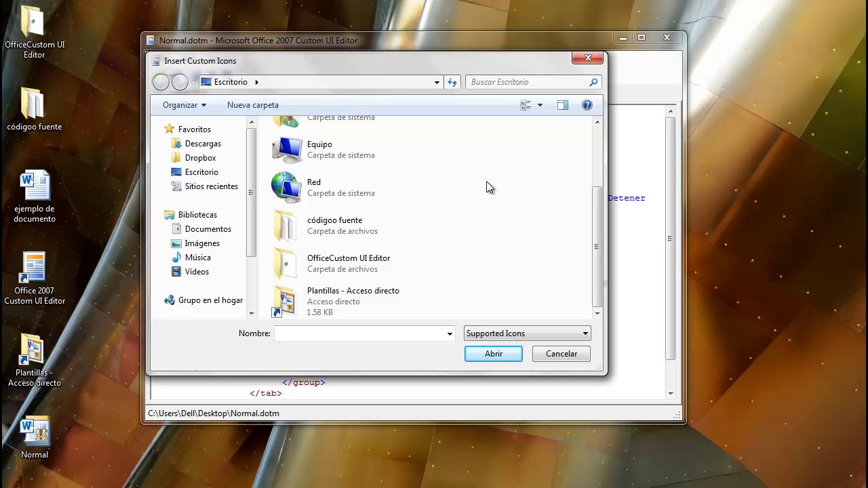
pyautogui.click(332, 231)
pyautogui.doubleClick(332, 231)
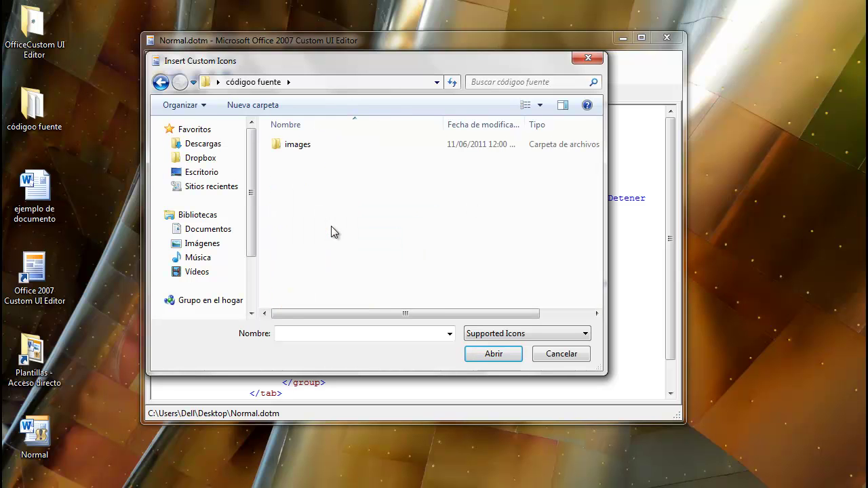
pyautogui.doubleClick(299, 145)
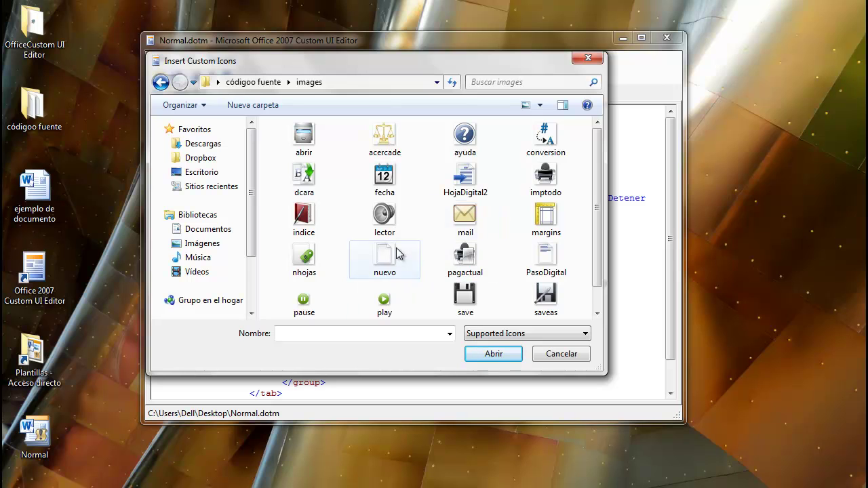
pyautogui.click(383, 218)
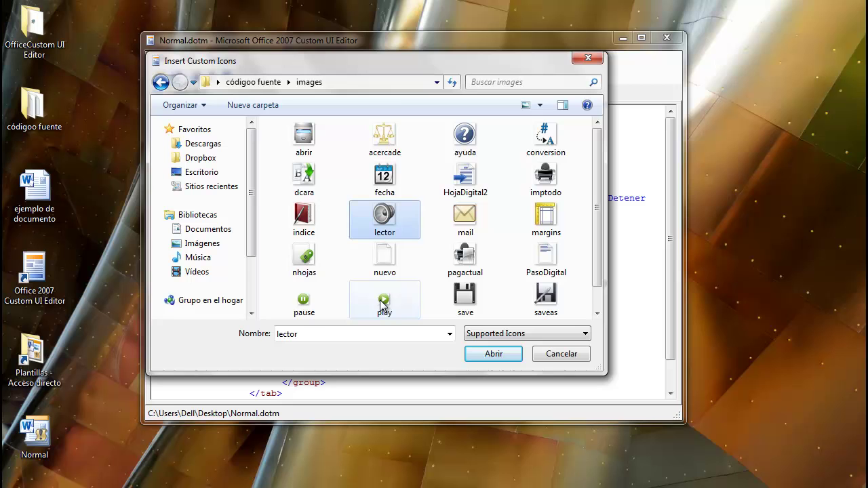
pyautogui.keyDown('ctrl'); pyautogui.click(381, 305); pyautogui.keyUp('ctrl')
pyautogui.keyDown('ctrl'); pyautogui.click(304, 302); pyautogui.keyUp('ctrl')
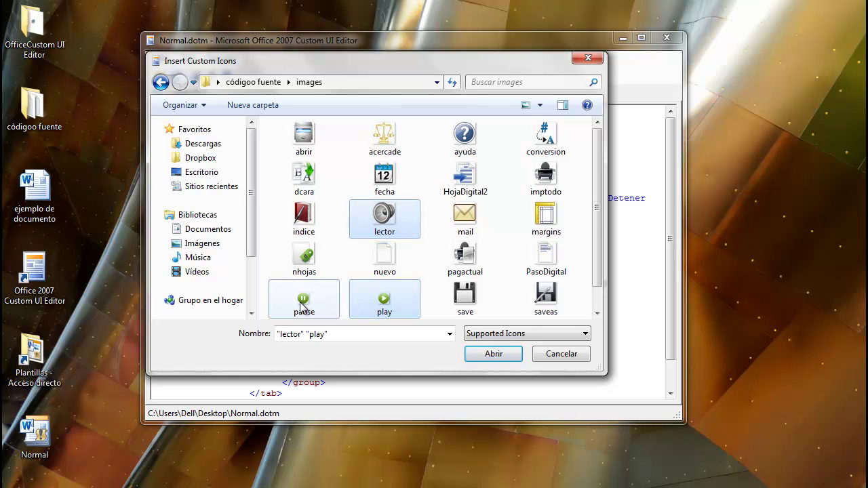
pyautogui.scroll(-1, 444, 255)
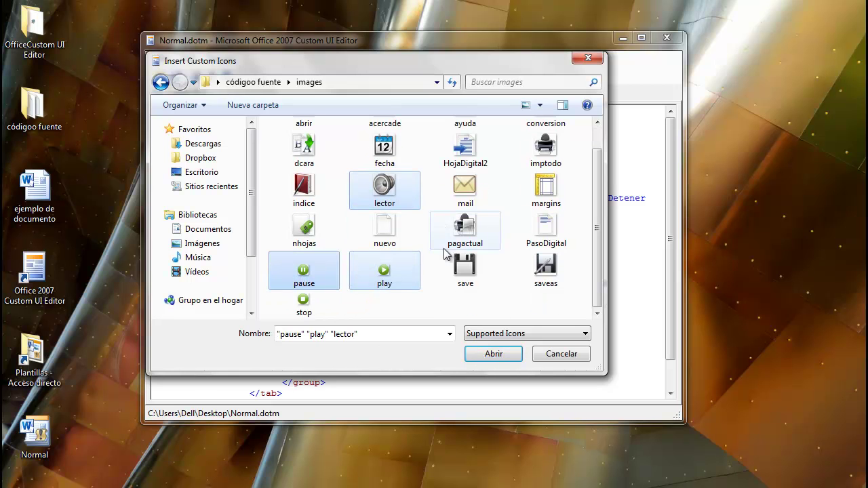
pyautogui.keyDown('ctrl'); pyautogui.click(305, 307); pyautogui.keyUp('ctrl')
pyautogui.click(493, 354)
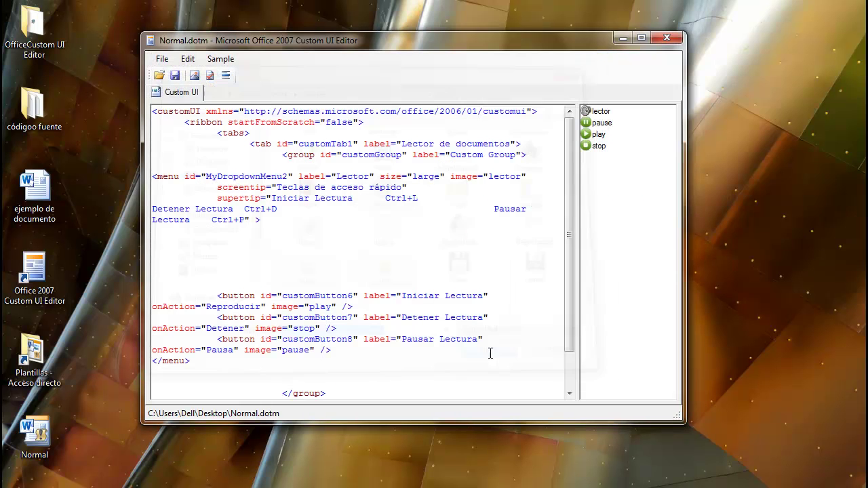
pyautogui.click(601, 113)
pyautogui.click(601, 123)
pyautogui.click(598, 135)
pyautogui.click(598, 146)
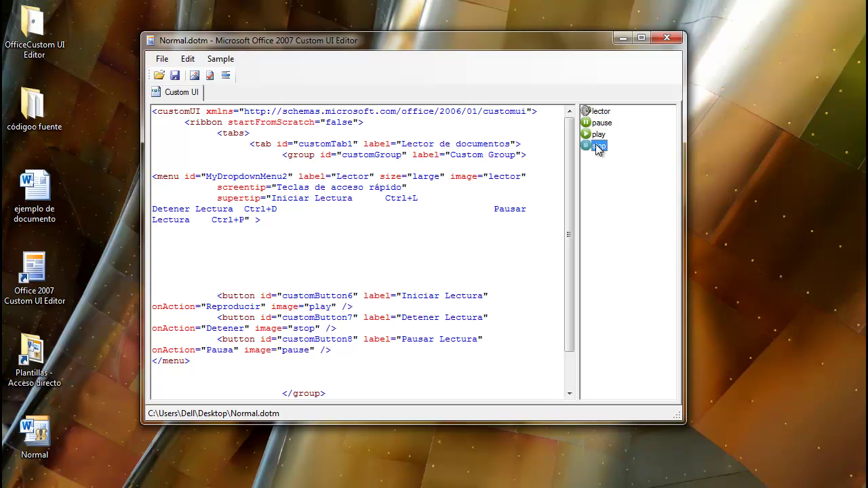
pyautogui.moveTo(528, 41); pyautogui.dragTo(456, 22)
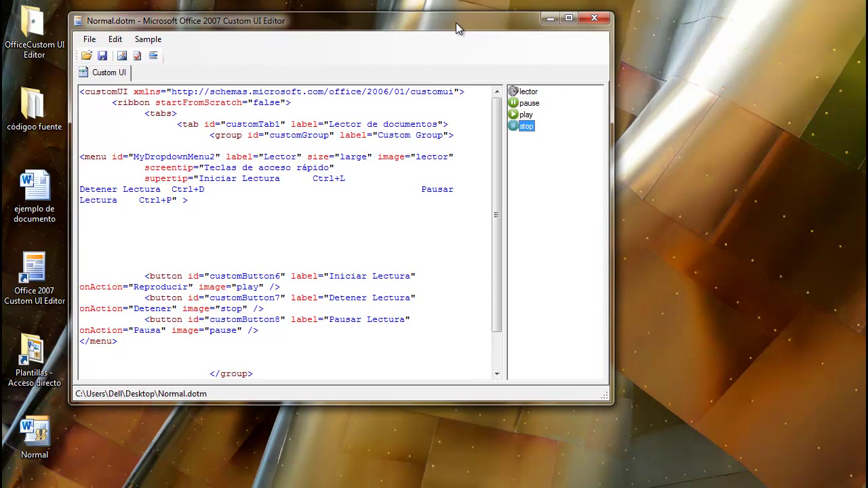
pyautogui.moveTo(614, 200); pyautogui.dragTo(805, 209)
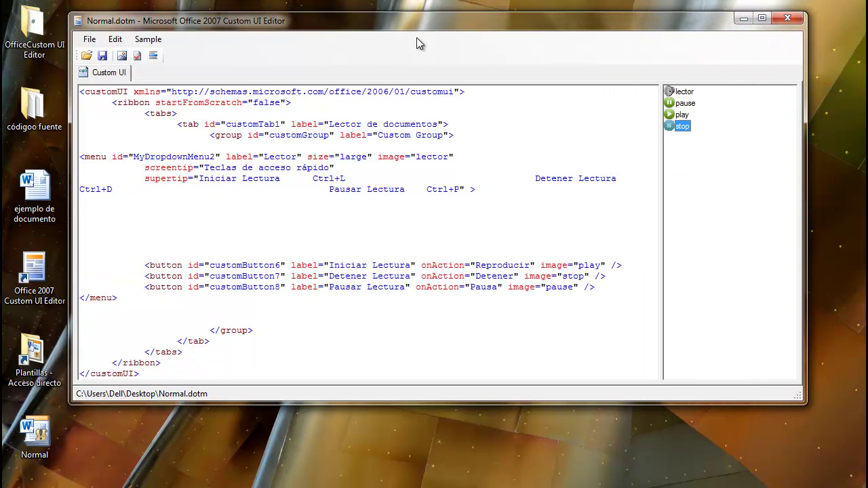
pyautogui.moveTo(428, 26); pyautogui.dragTo(383, 44)
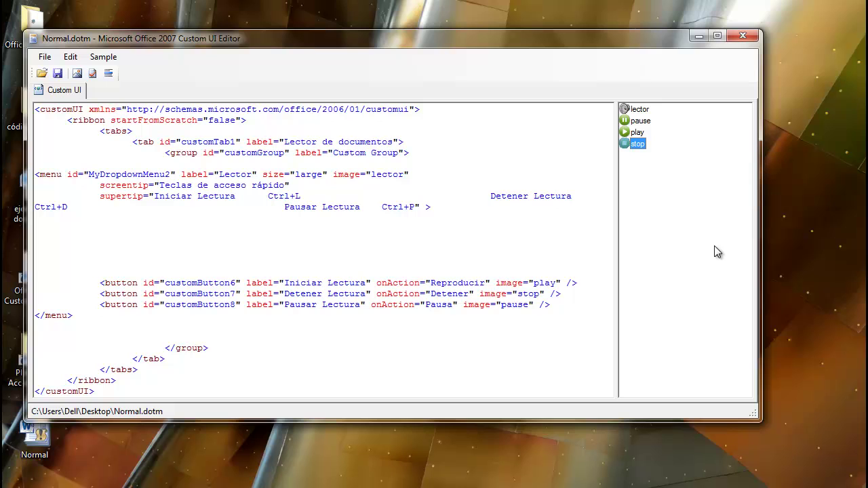
pyautogui.click(635, 111)
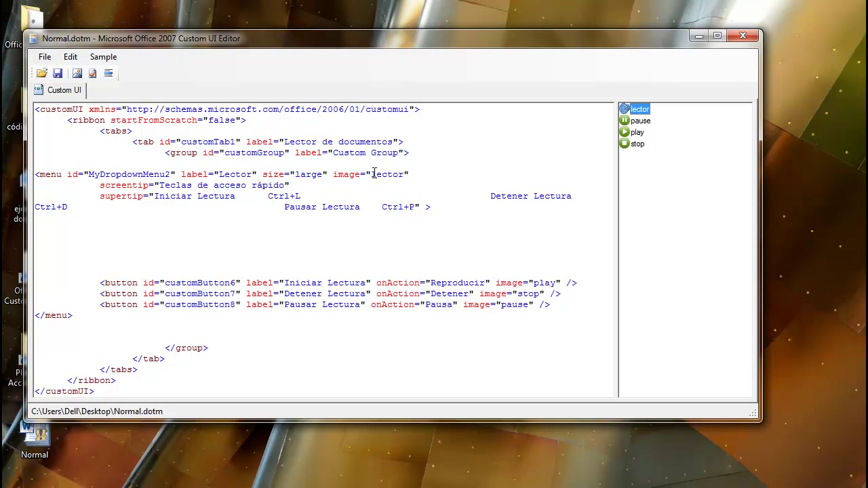
pyautogui.moveTo(372, 174); pyautogui.dragTo(405, 174)
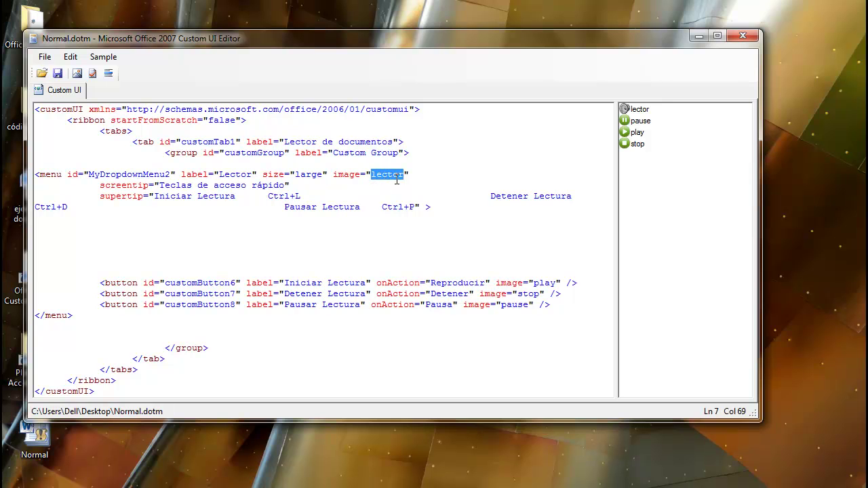
pyautogui.click(640, 110)
pyautogui.click(640, 110)
pyautogui.click(670, 109)
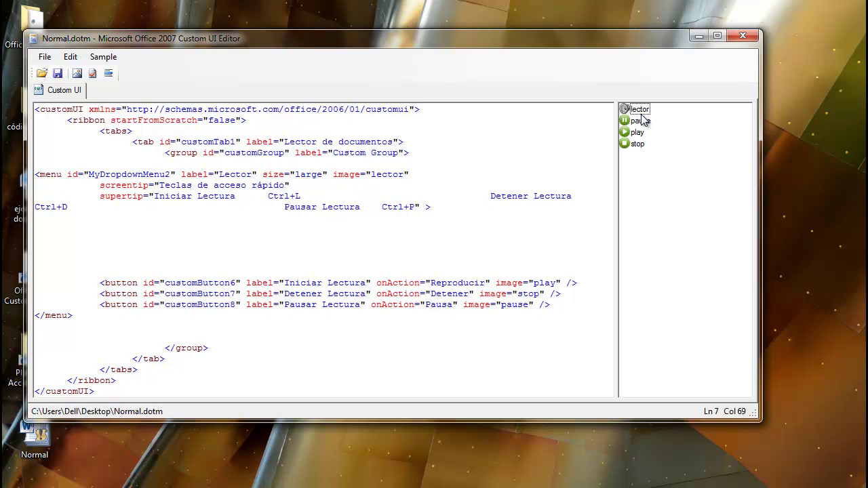
pyautogui.click(640, 110)
pyautogui.doubleClick(377, 174)
pyautogui.click(491, 151)
pyautogui.click(638, 122)
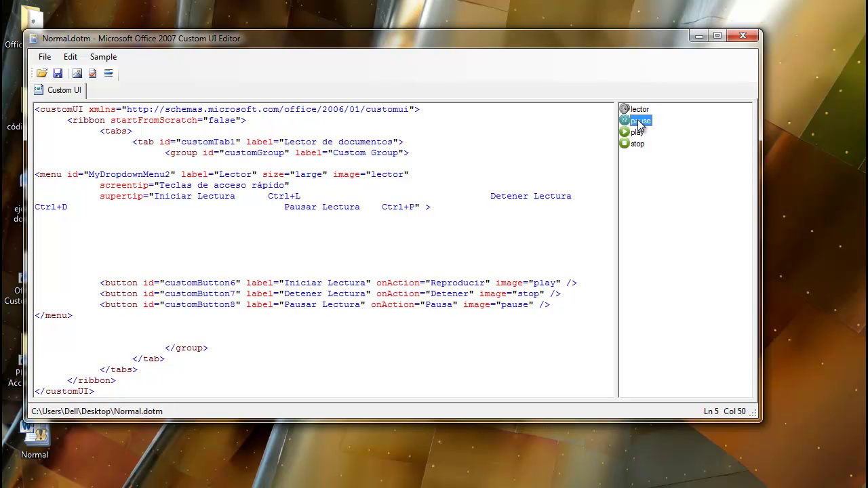
pyautogui.moveTo(502, 305); pyautogui.dragTo(522, 305)
pyautogui.click(627, 144)
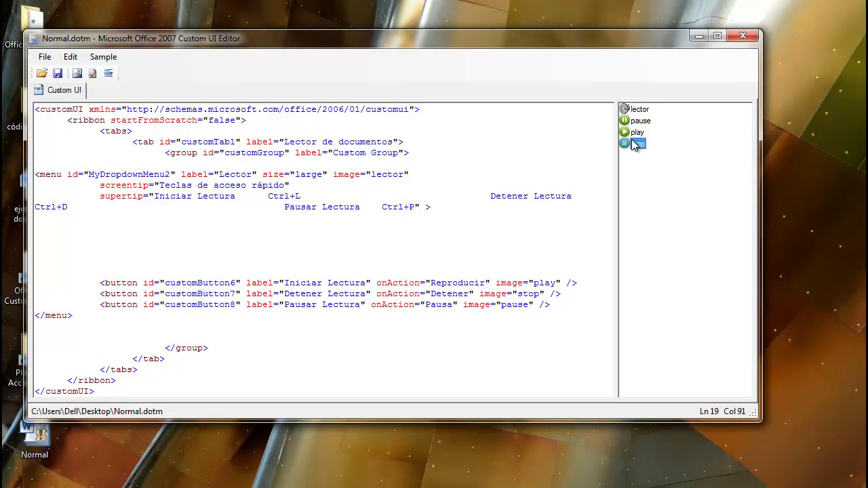
pyautogui.moveTo(517, 295); pyautogui.dragTo(540, 295)
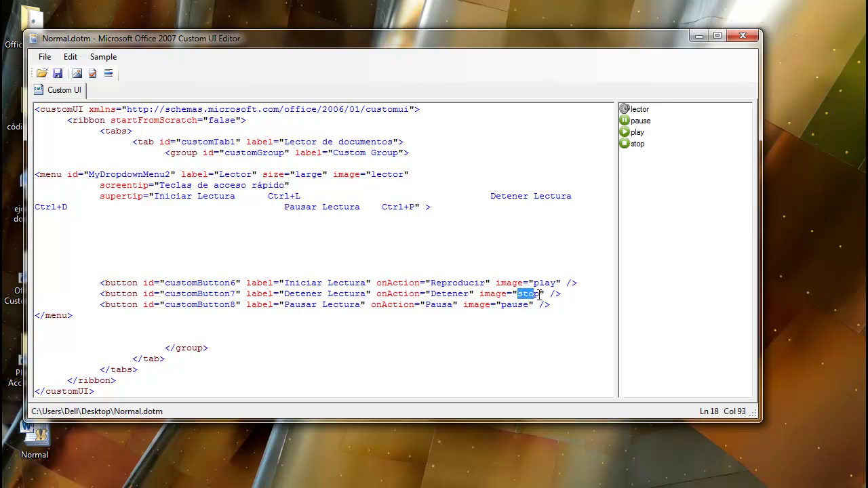
pyautogui.click(637, 133)
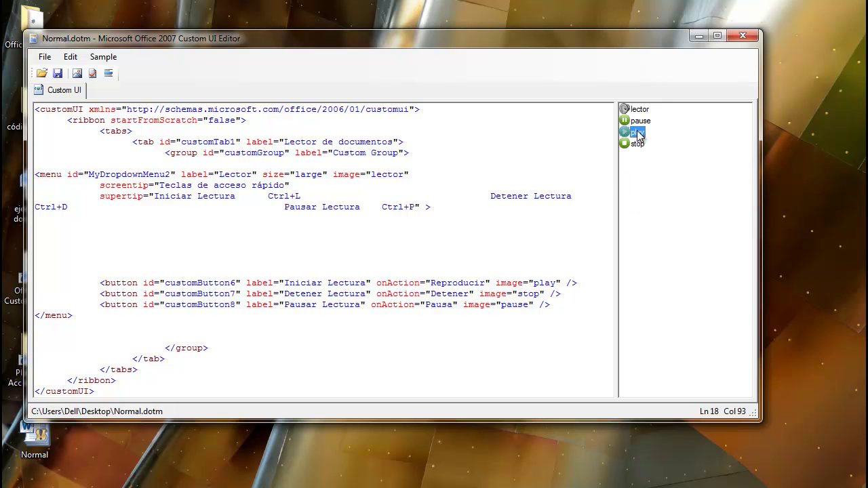
pyautogui.moveTo(536, 283); pyautogui.dragTo(550, 283)
pyautogui.click(523, 293)
pyautogui.moveTo(430, 282); pyautogui.dragTo(487, 283)
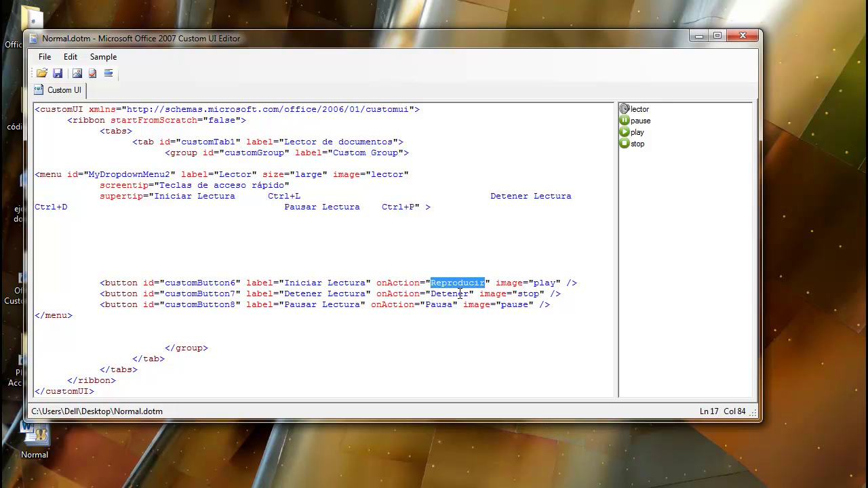
pyautogui.moveTo(431, 293)
pyautogui.mouseDown()
pyautogui.moveTo(471, 294)
pyautogui.moveTo(453, 308)
pyautogui.mouseUp()
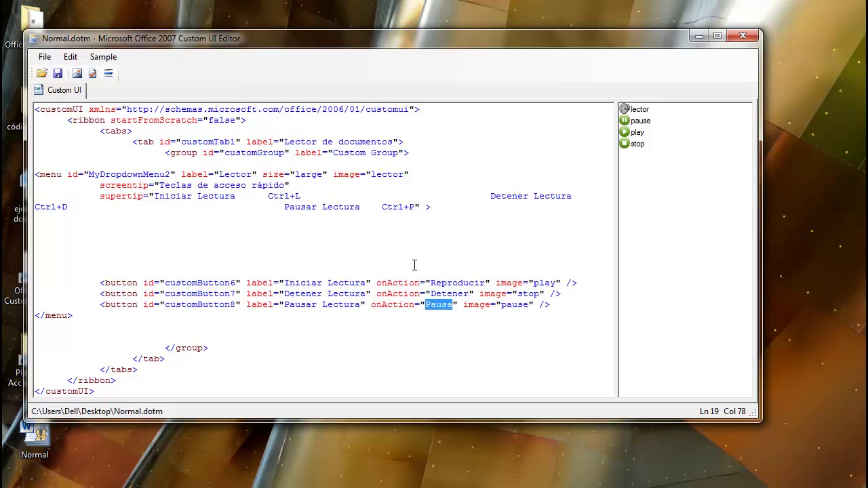
pyautogui.moveTo(333, 40); pyautogui.dragTo(359, 44)
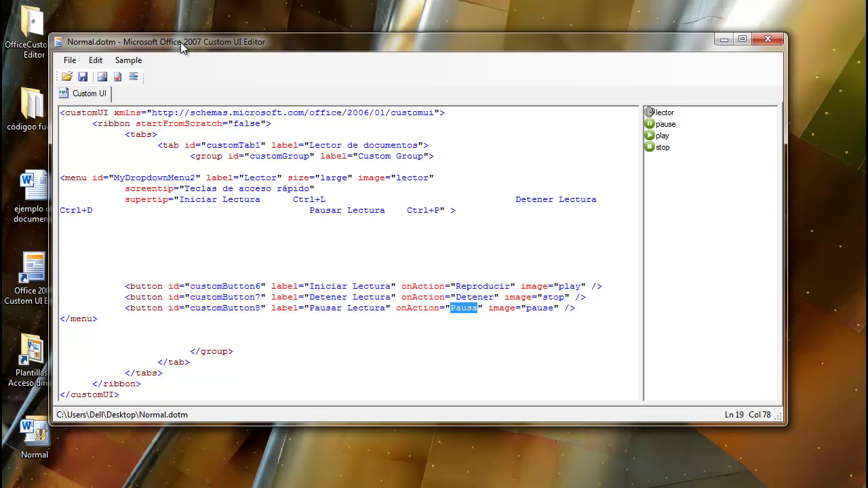
pyautogui.moveTo(180, 42); pyautogui.dragTo(182, 39)
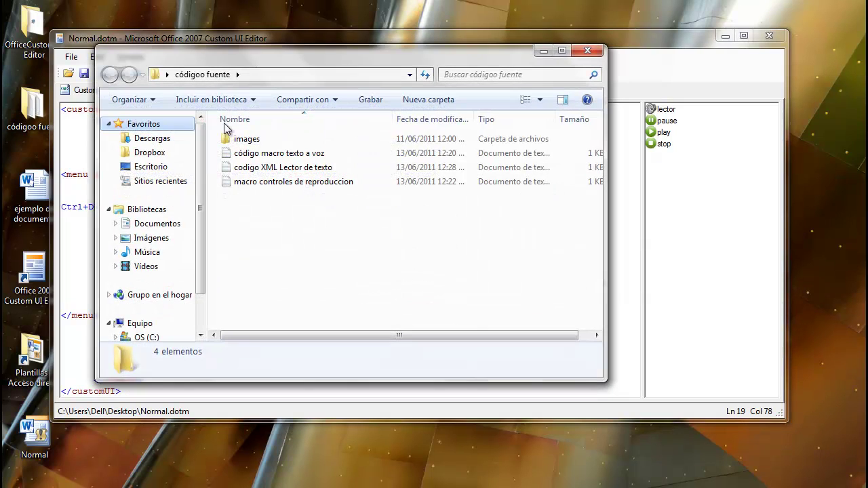
# - Open 'macro controles de reproduccion' in Notepad and close the source code folder
pyautogui.click(273, 185)
pyautogui.doubleClick(272, 183)
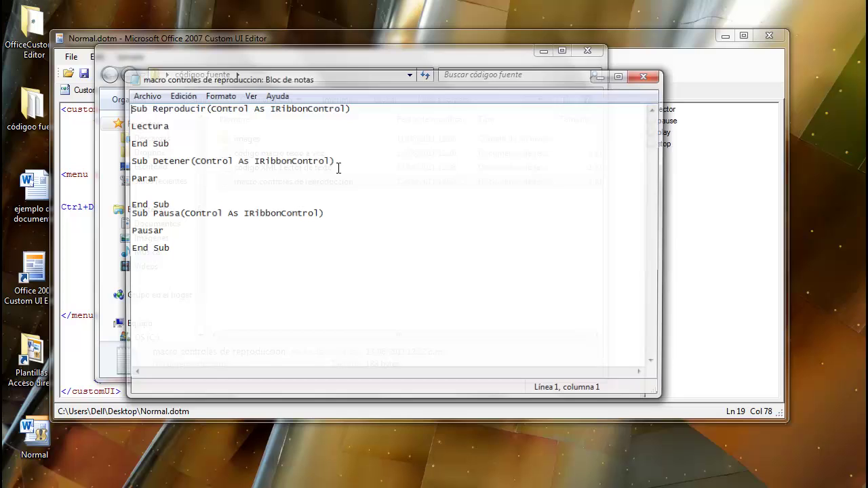
pyautogui.moveTo(400, 74); pyautogui.dragTo(394, 103)
pyautogui.click(587, 50)
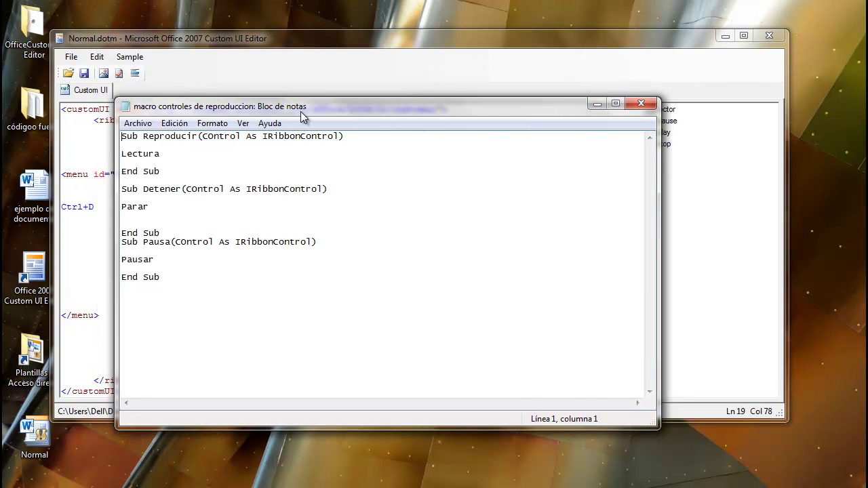
pyautogui.moveTo(302, 110); pyautogui.dragTo(246, 85)
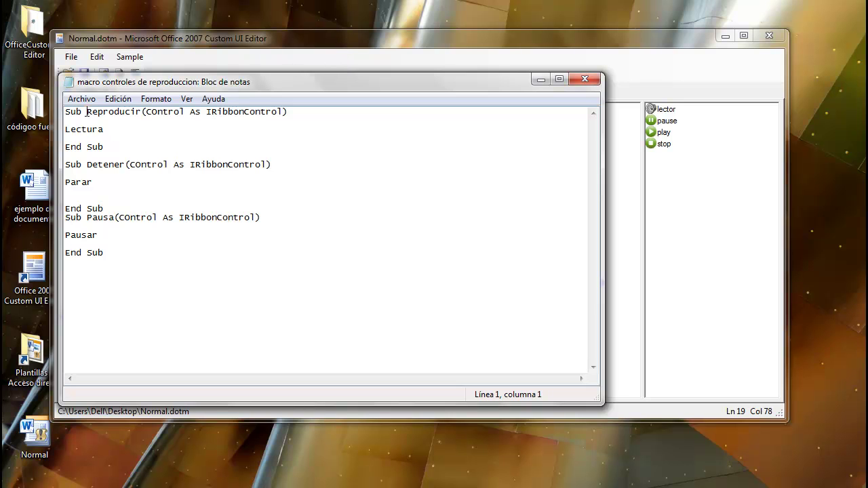
# - Highlight the Reproducir, Detener and Pausa sub names and their Control As IRibbonControl parameter
pyautogui.moveTo(87, 112); pyautogui.dragTo(141, 108)
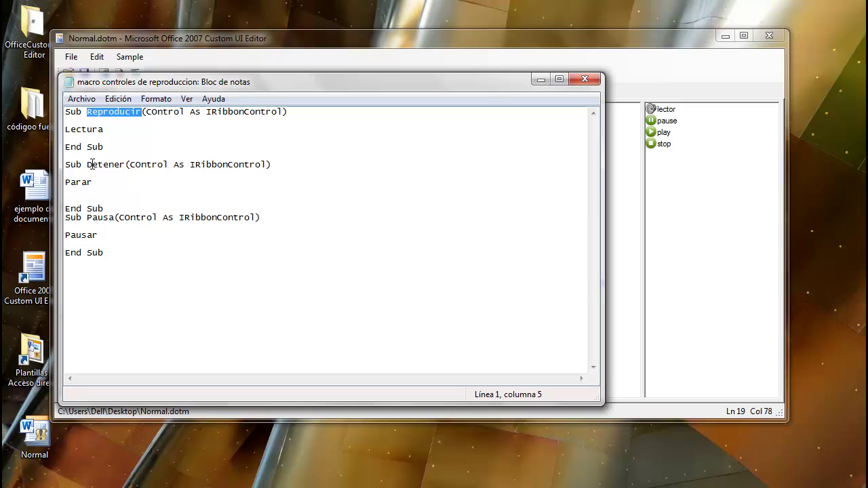
pyautogui.moveTo(92, 164); pyautogui.dragTo(126, 164)
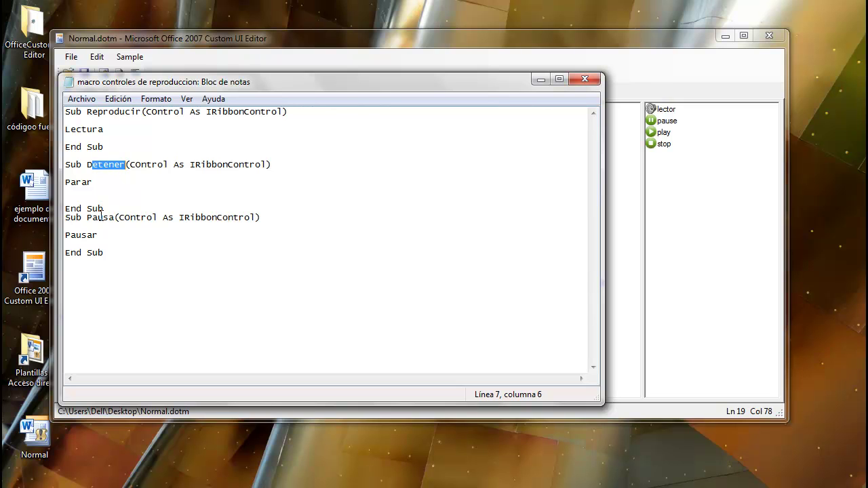
pyautogui.moveTo(88, 219); pyautogui.dragTo(112, 219)
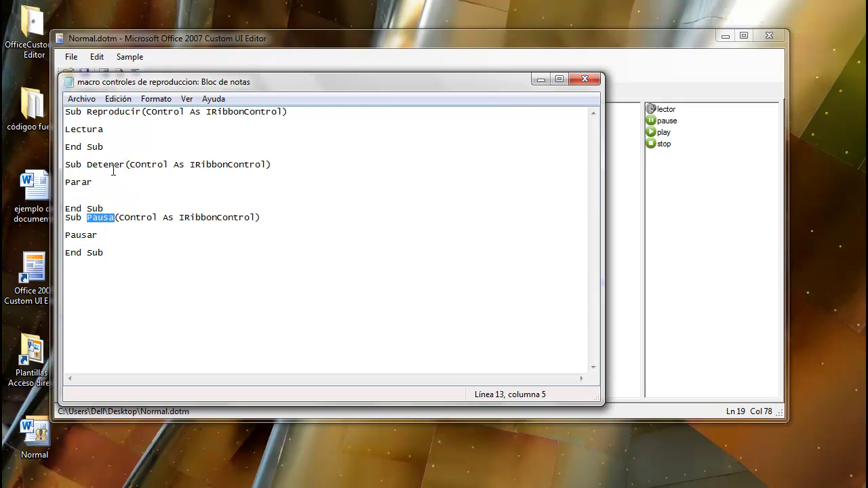
pyautogui.moveTo(148, 112); pyautogui.dragTo(269, 109)
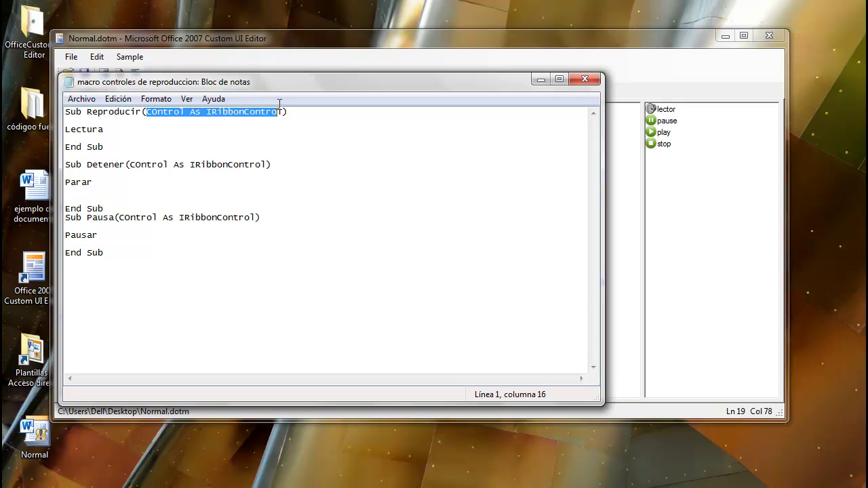
pyautogui.click(194, 119)
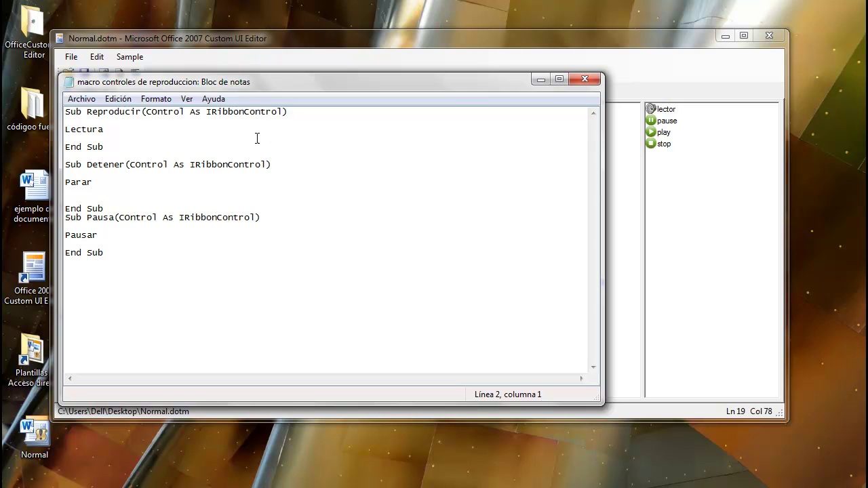
pyautogui.moveTo(147, 113); pyautogui.dragTo(283, 110)
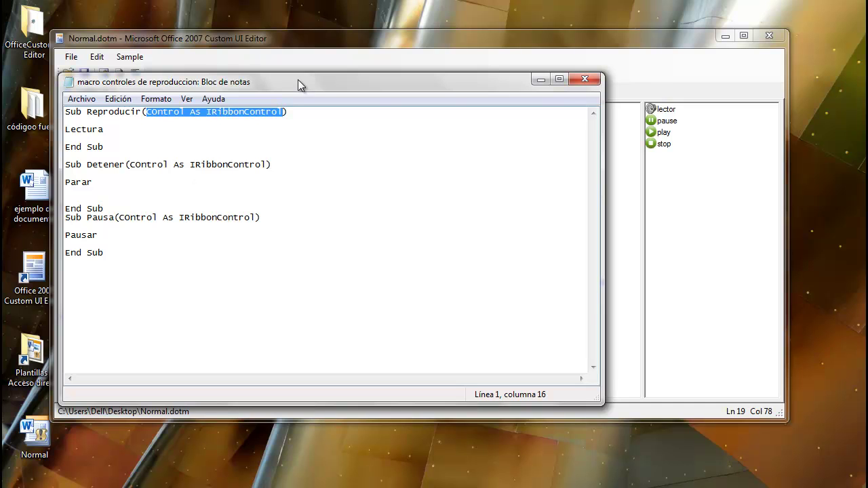
# - Close the macro notes, deselect the XML, and close the Custom UI Editor
pyautogui.click(586, 81)
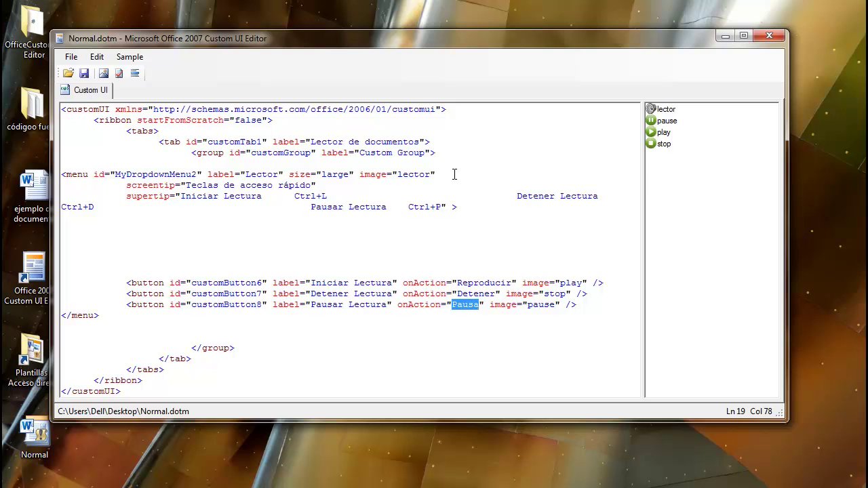
pyautogui.click(495, 157)
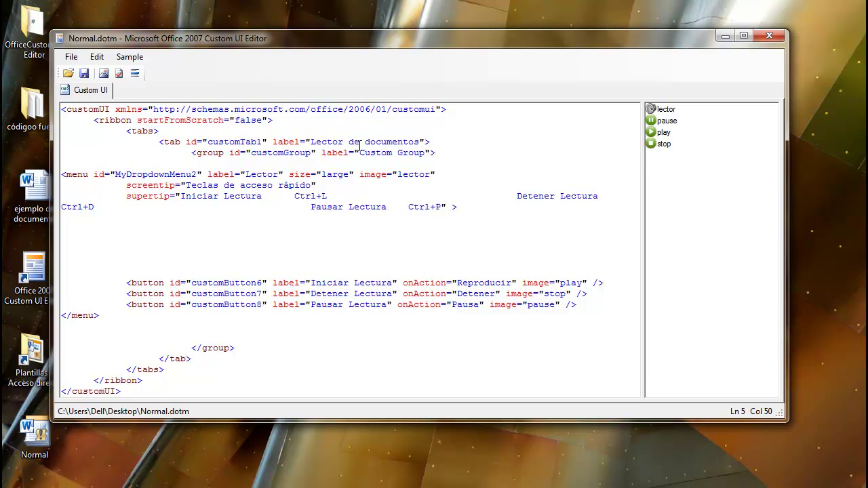
pyautogui.click(777, 37)
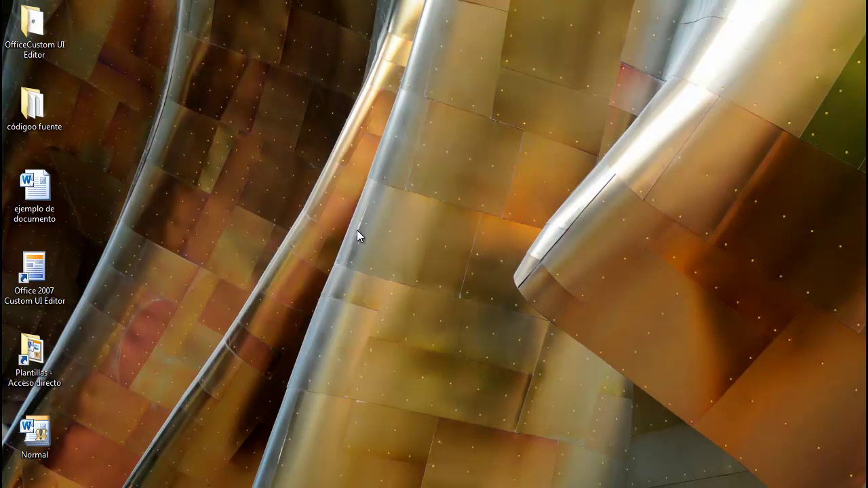
# - Copy the edited Normal.dotm template from the desktop
pyautogui.rightClick(41, 428)
pyautogui.press('Escape')
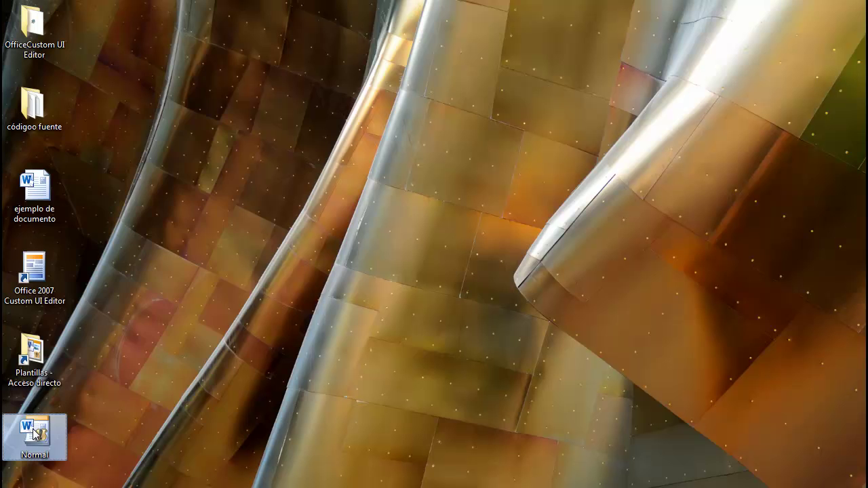
pyautogui.rightClick(33, 429)
pyautogui.click(68, 348)
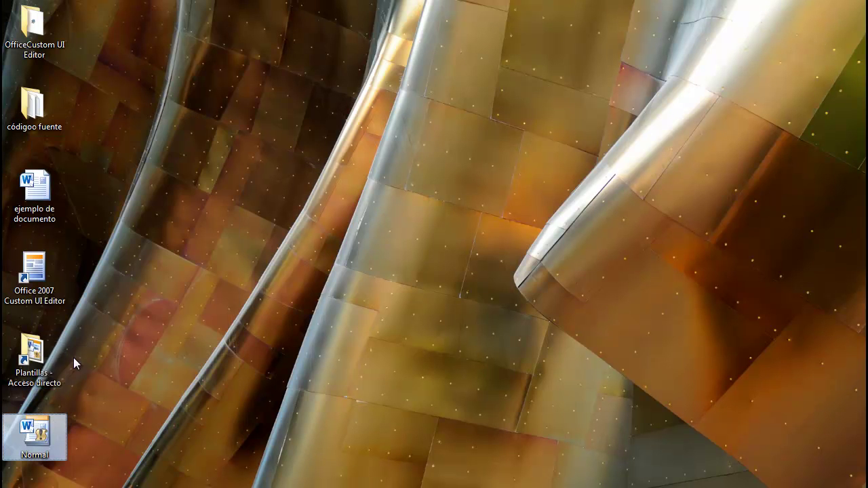
# - Paste it into Plantillas, replacing the existing Normal template, then close the folder
pyautogui.doubleClick(33, 356)
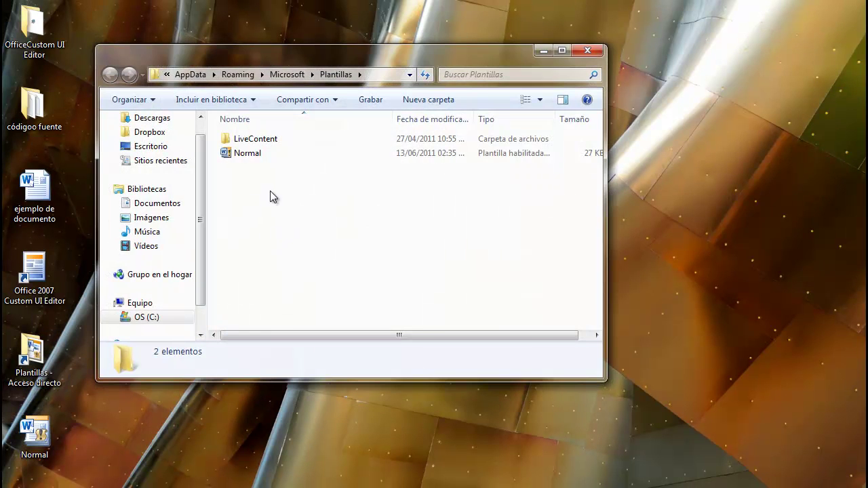
pyautogui.rightClick(327, 175)
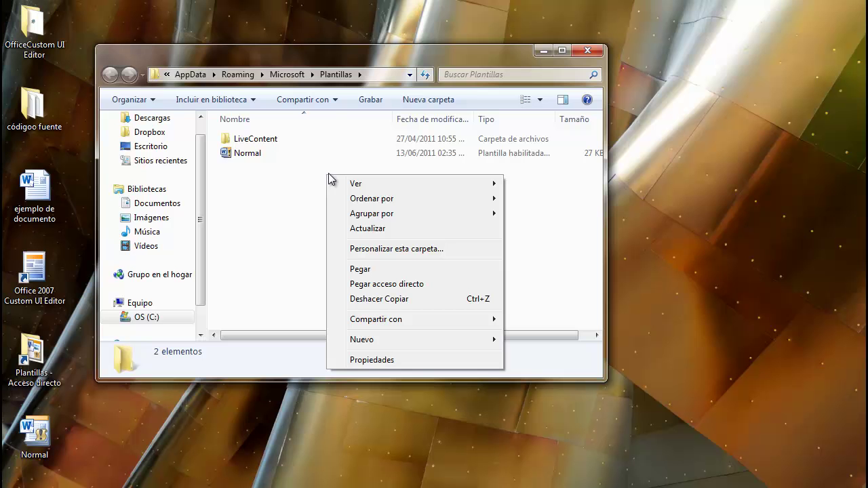
pyautogui.click(352, 269)
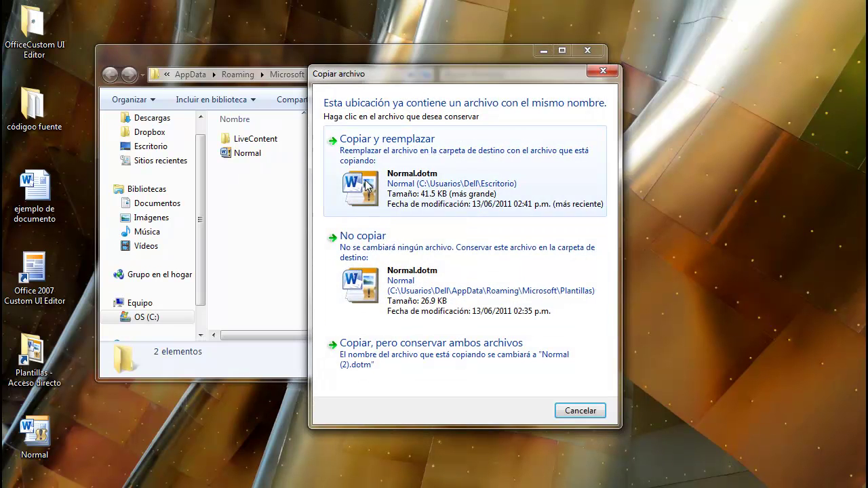
pyautogui.click(383, 181)
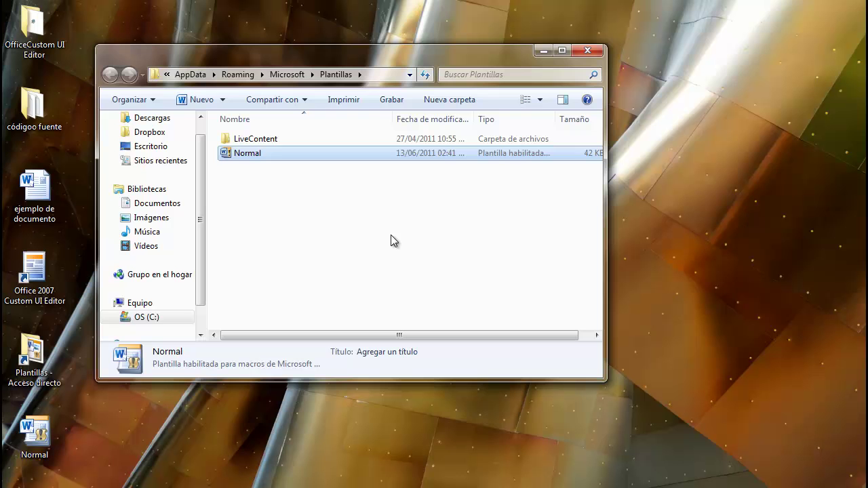
pyautogui.click(587, 50)
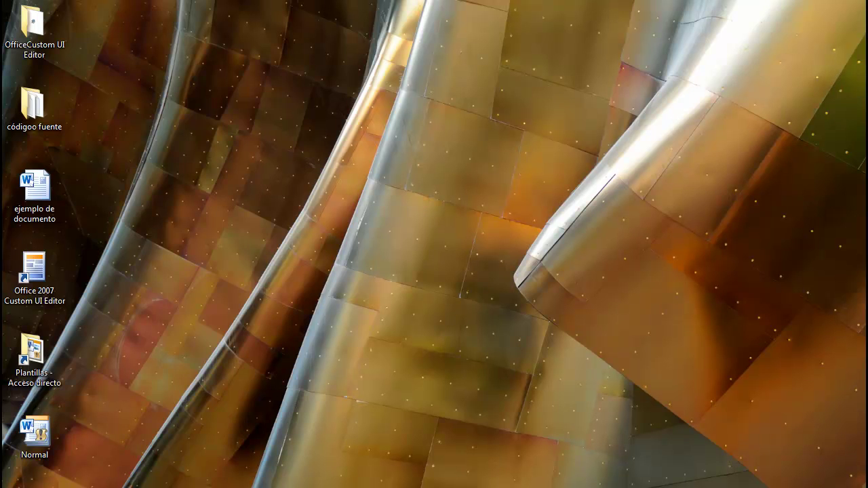
# - Launch Word 2010, check the Lector menu for Iniciar, Detener and Pausar Lectura, then close Word
pyautogui.press('super')
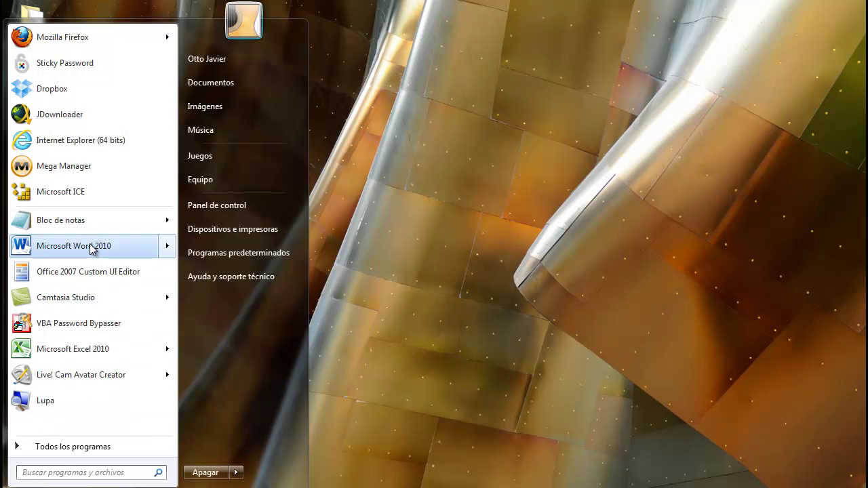
pyautogui.click(91, 247)
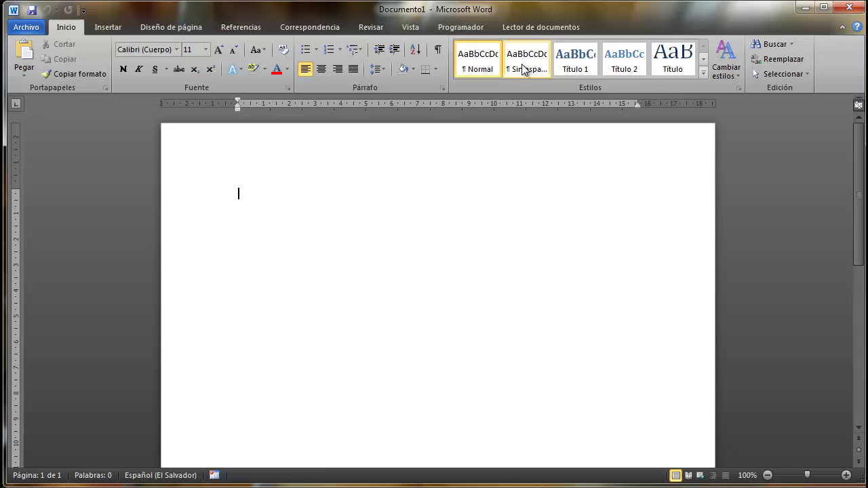
pyautogui.click(548, 27)
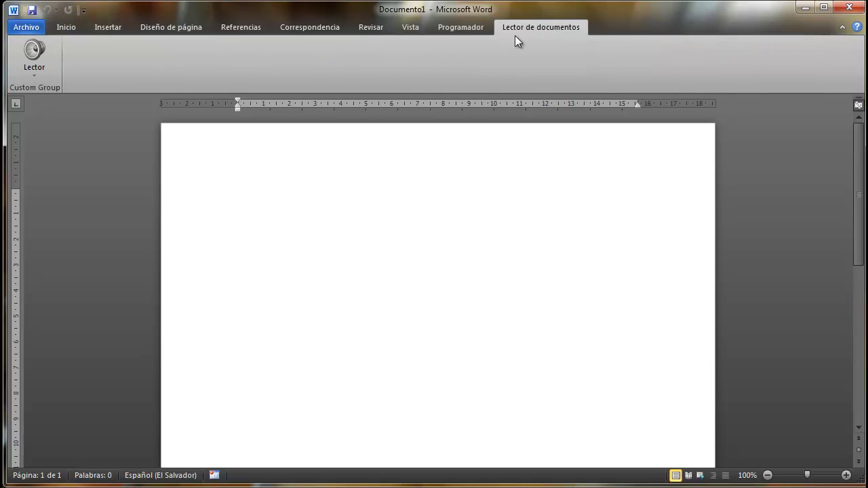
pyautogui.click(43, 54)
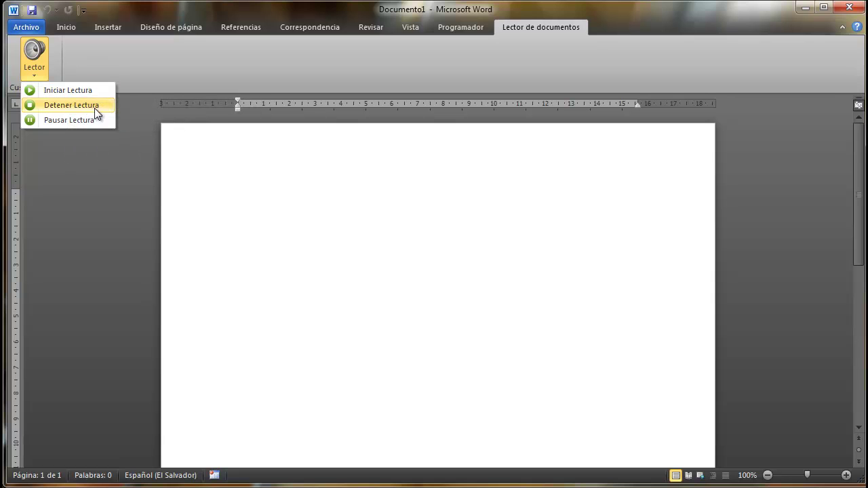
pyautogui.click(374, 171)
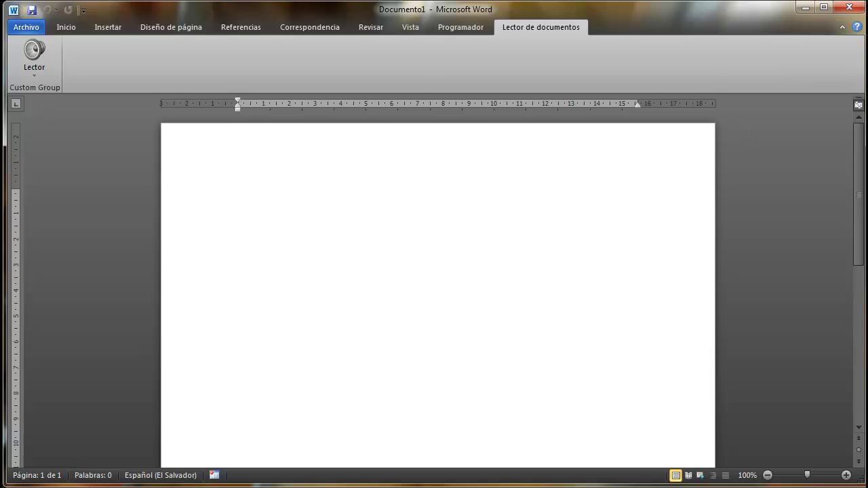
pyautogui.click(848, 7)
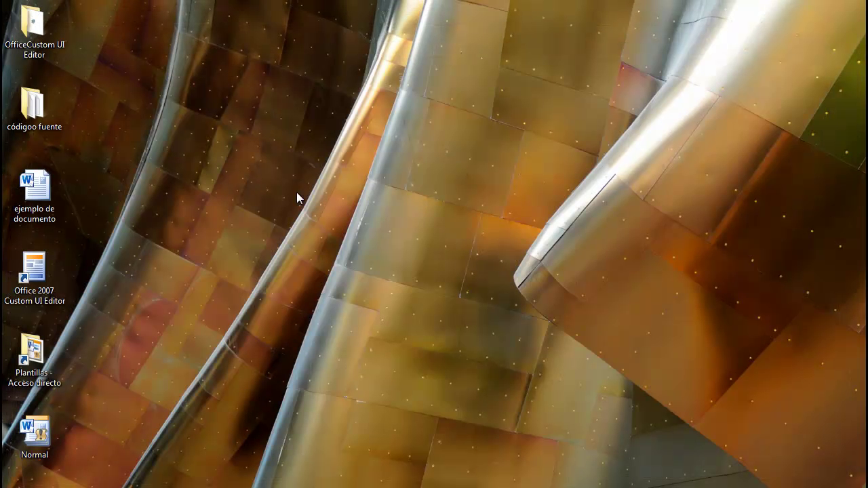
# - Open ejemplo de documento, run Lector > Iniciar Lectura, and dismiss the compile error with Aceptar
pyautogui.doubleClick(34, 189)
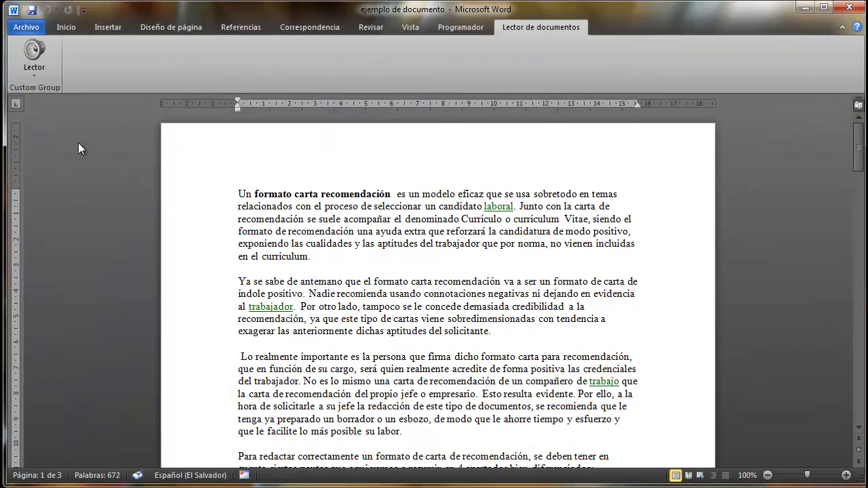
pyautogui.click(34, 58)
pyautogui.click(50, 92)
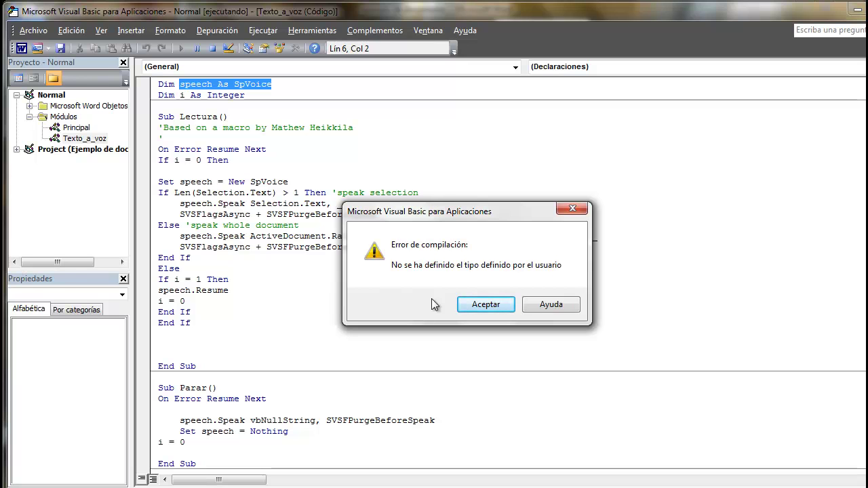
pyautogui.click(464, 306)
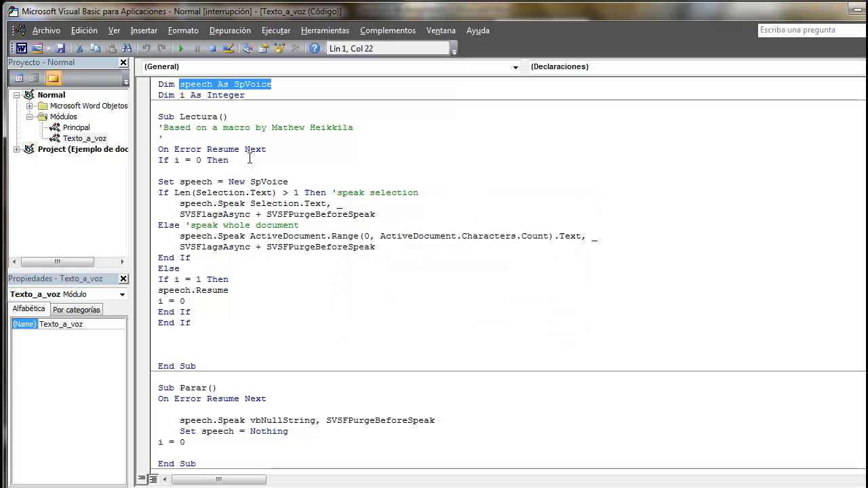
# - Reset the halted macro, view the Macros list without running anything, and return to Word
pyautogui.click(212, 48)
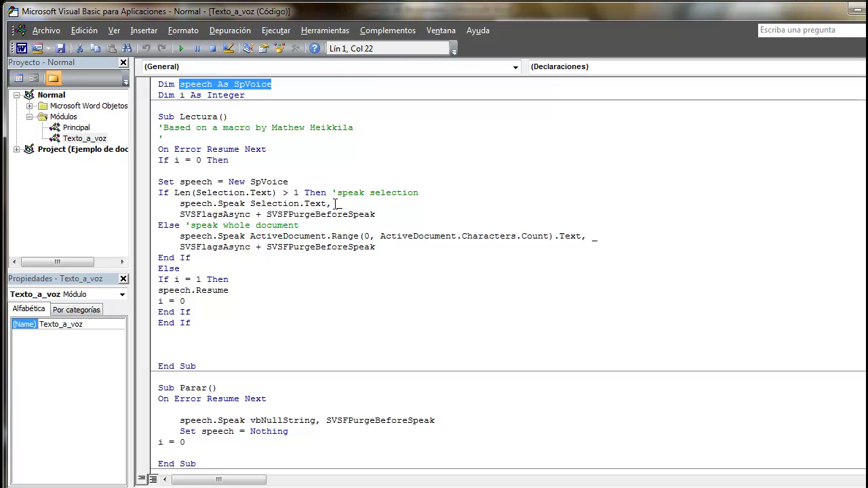
pyautogui.click(223, 84)
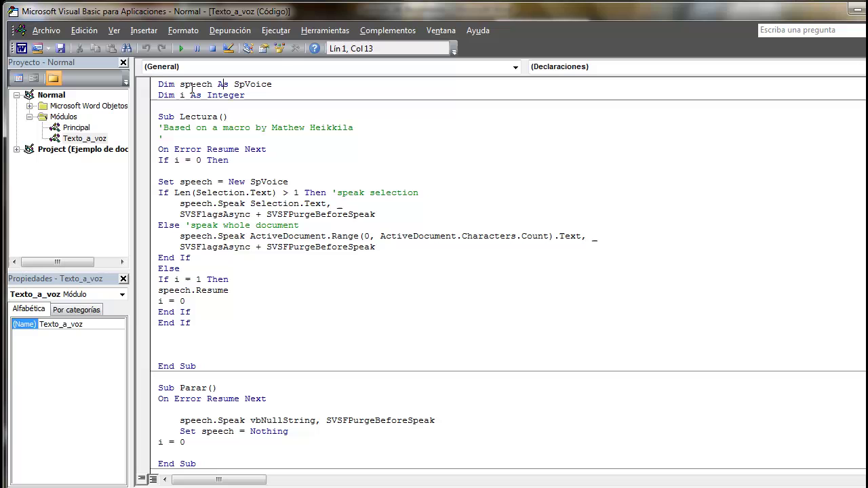
pyautogui.click(182, 48)
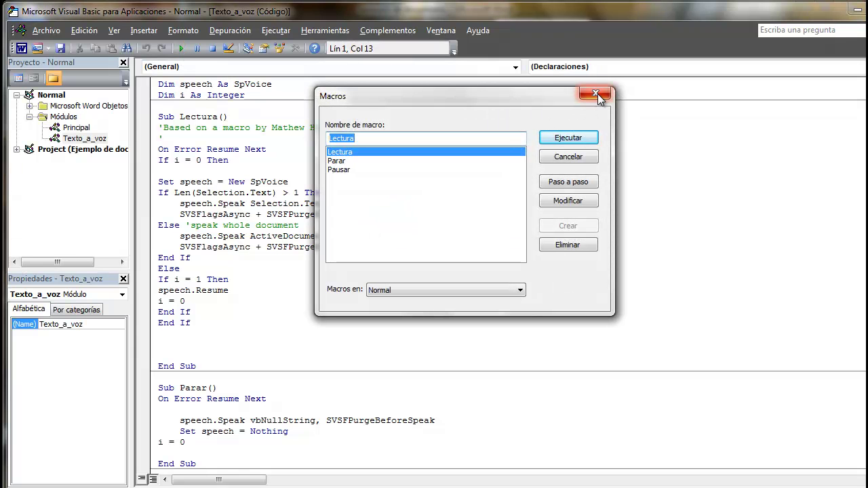
pyautogui.click(595, 93)
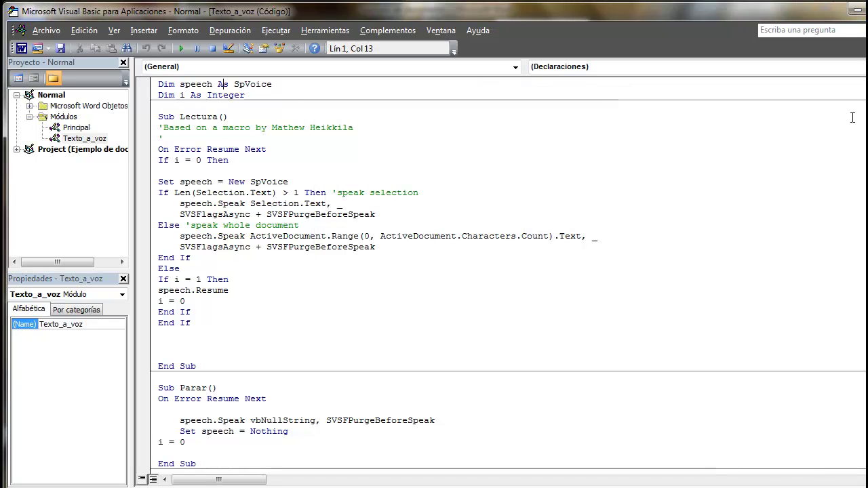
pyautogui.hotkey('alt', 'F11')
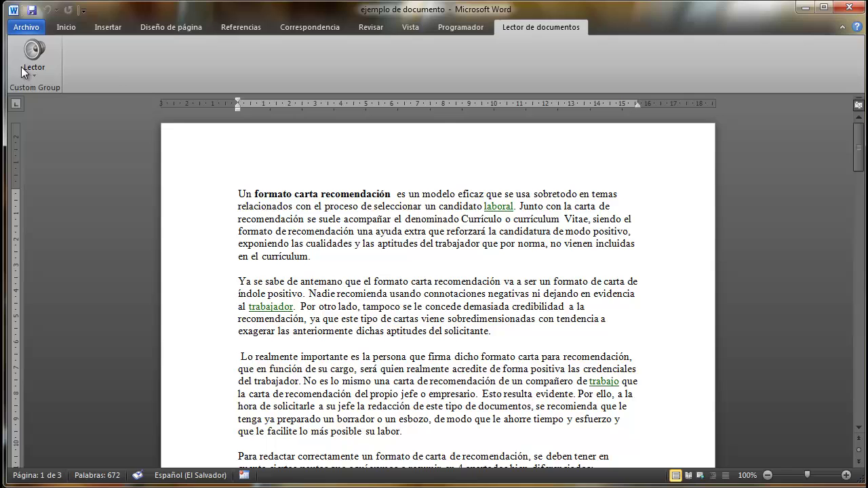
# - Retry Lector > Iniciar Lectura, dismiss the same compile error, and reset the halted macro
pyautogui.click(33, 66)
pyautogui.click(47, 93)
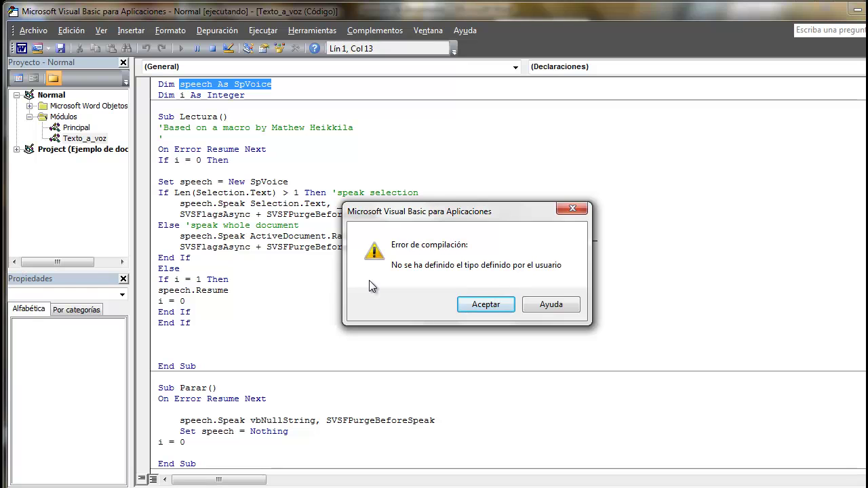
pyautogui.click(485, 304)
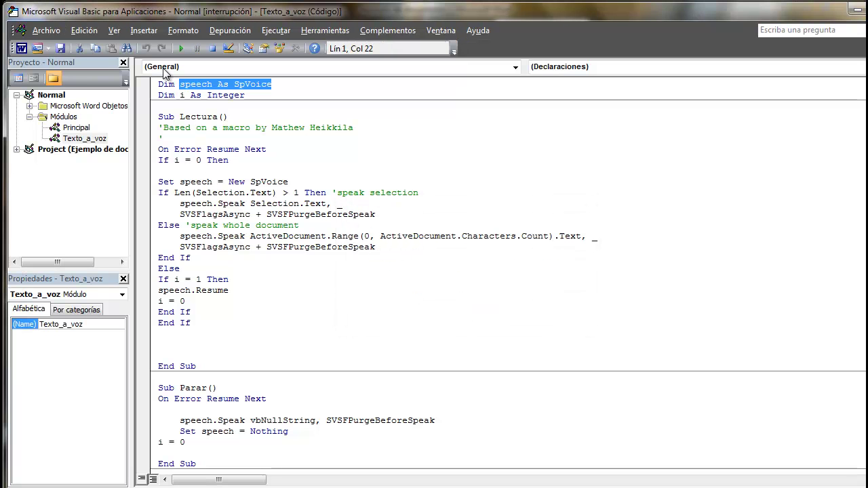
pyautogui.click(212, 49)
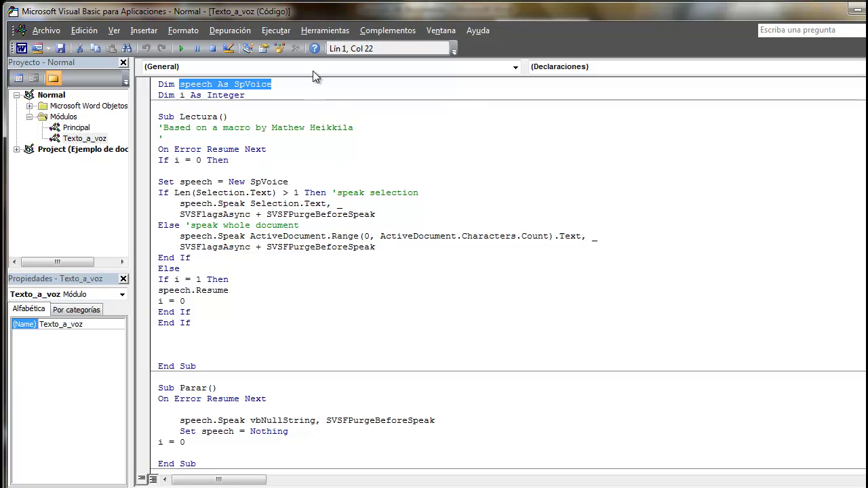
pyautogui.click(324, 33)
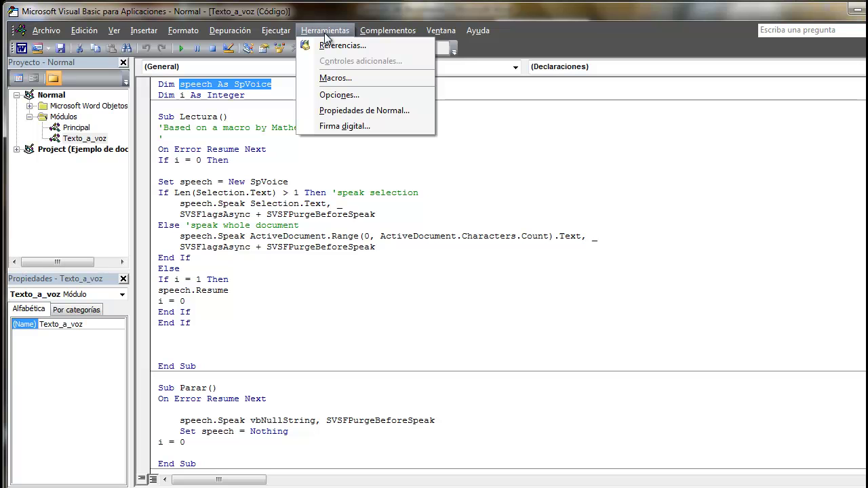
# - Tick Microsoft Speech Object Library in Herramientas > Referencias and confirm with Aceptar
pyautogui.click(334, 46)
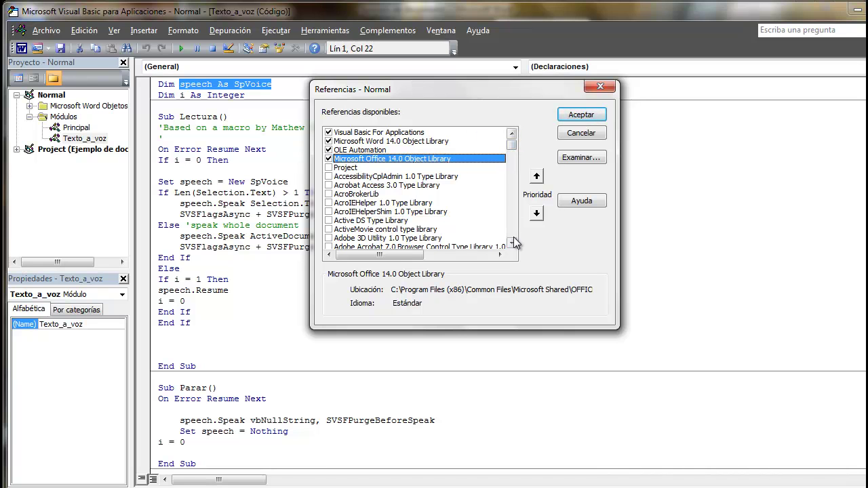
pyautogui.scroll(-1, 514, 242)
pyautogui.scroll(-2, 514, 242)
pyautogui.scroll(-3, 514, 243)
pyautogui.scroll(-1, 475, 204)
pyautogui.scroll(-4, 434, 175)
pyautogui.scroll(-4, 434, 176)
pyautogui.scroll(-4, 434, 178)
pyautogui.scroll(-3, 433, 181)
pyautogui.scroll(-2, 432, 181)
pyautogui.scroll(-3, 431, 184)
pyautogui.scroll(-2, 428, 187)
pyautogui.scroll(-2, 425, 191)
pyautogui.scroll(-2, 425, 192)
pyautogui.scroll(-2, 424, 192)
pyautogui.scroll(-1, 423, 191)
pyautogui.scroll(-1, 422, 192)
pyautogui.scroll(-2, 421, 187)
pyautogui.scroll(-2, 420, 187)
pyautogui.scroll(-2, 430, 187)
pyautogui.scroll(-2, 440, 186)
pyautogui.scroll(-1, 446, 187)
pyautogui.scroll(-2, 451, 185)
pyautogui.scroll(-2, 455, 183)
pyautogui.scroll(-2, 455, 185)
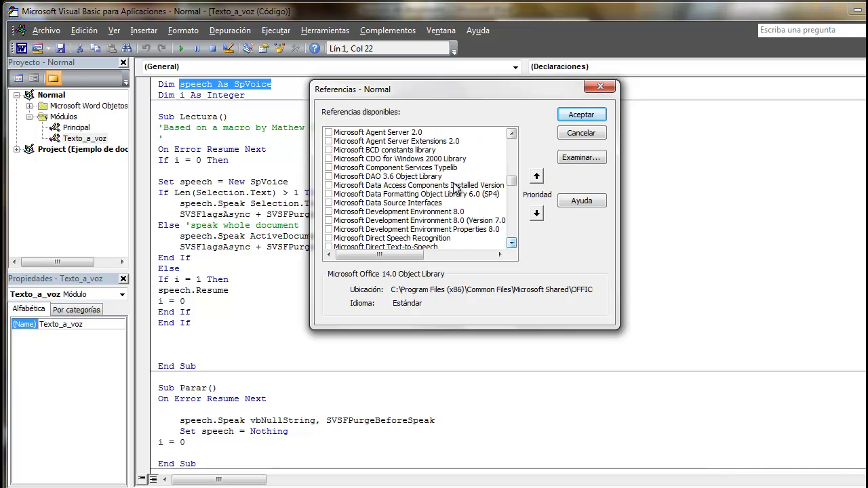
pyautogui.scroll(-2, 453, 187)
pyautogui.scroll(-3, 449, 190)
pyautogui.scroll(-4, 446, 190)
pyautogui.scroll(-4, 444, 190)
pyautogui.scroll(-4, 442, 190)
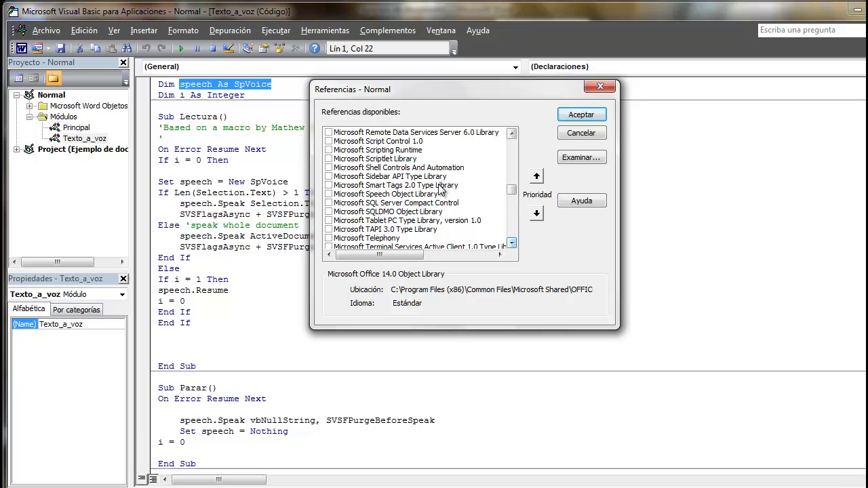
pyautogui.click(384, 195)
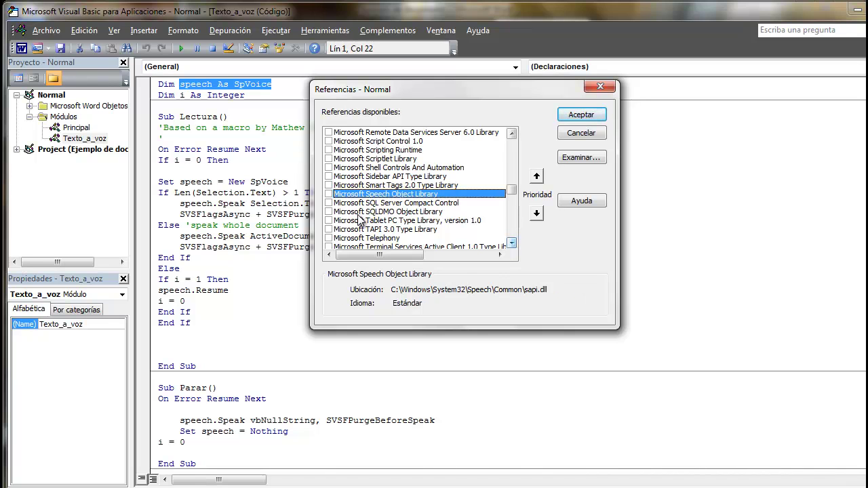
pyautogui.click(328, 194)
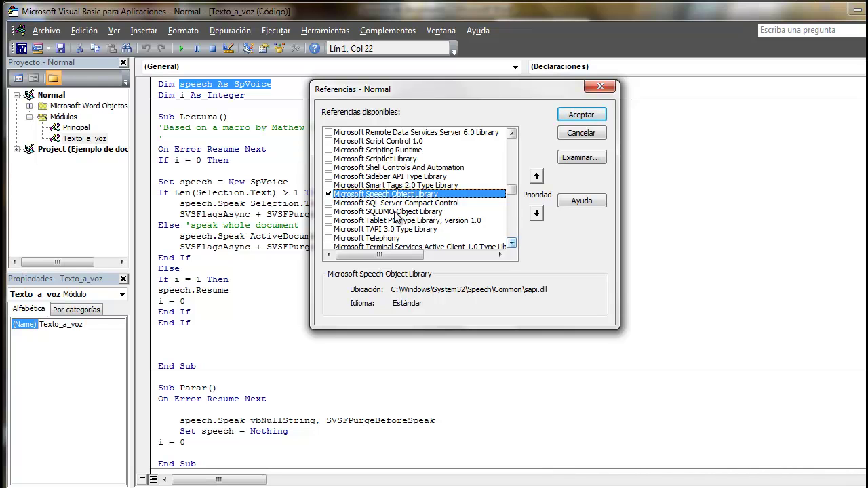
pyautogui.scroll(1, 407, 203)
pyautogui.scroll(1, 414, 197)
pyautogui.scroll(-2, 440, 177)
pyautogui.scroll(-2, 468, 149)
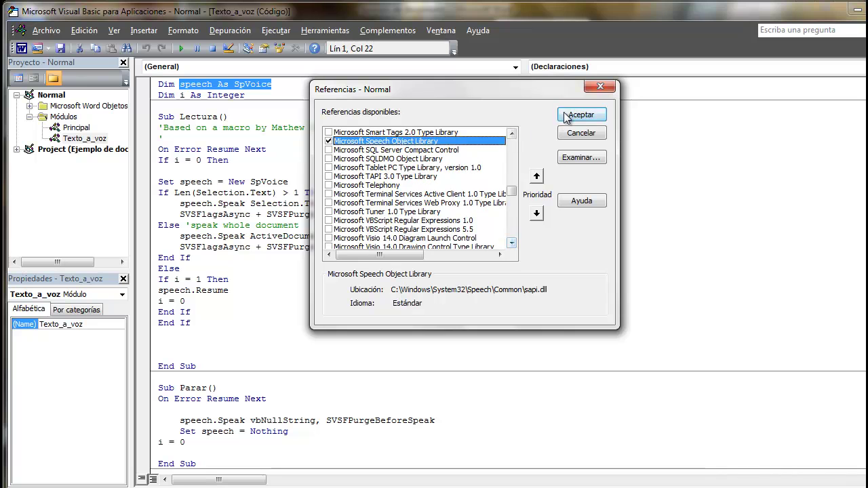
pyautogui.click(581, 114)
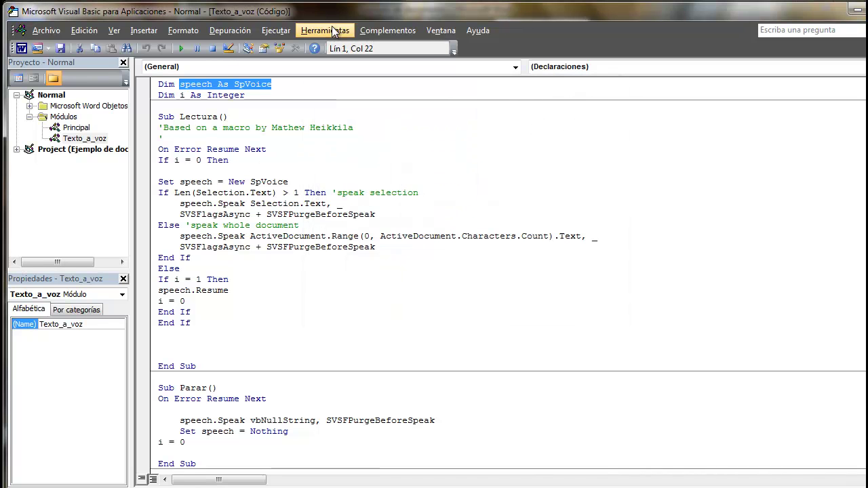
# - Reopen Referencias to verify the speech library is enabled, then go back to Word with Alt+F11
pyautogui.click(325, 30)
pyautogui.click(328, 46)
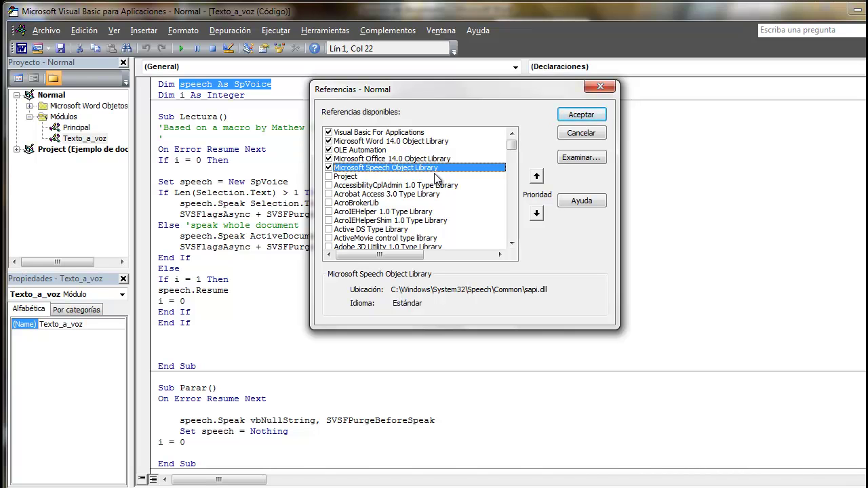
pyautogui.click(573, 114)
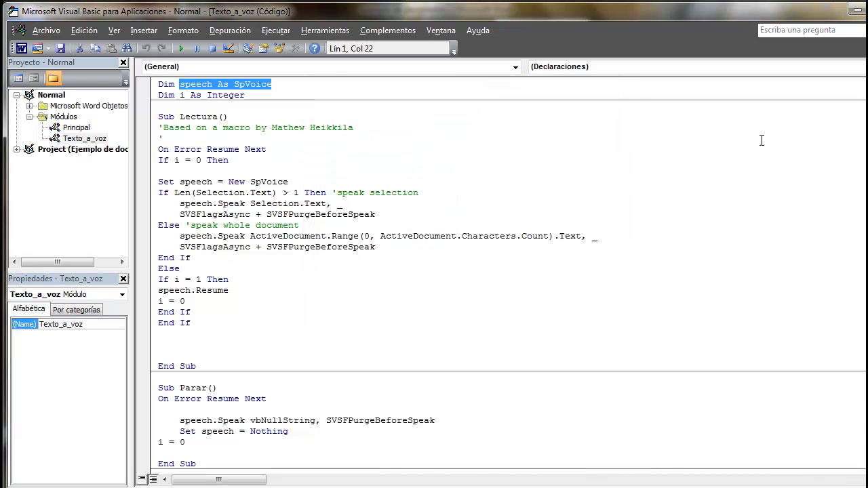
pyautogui.hotkey('alt', 'F11')
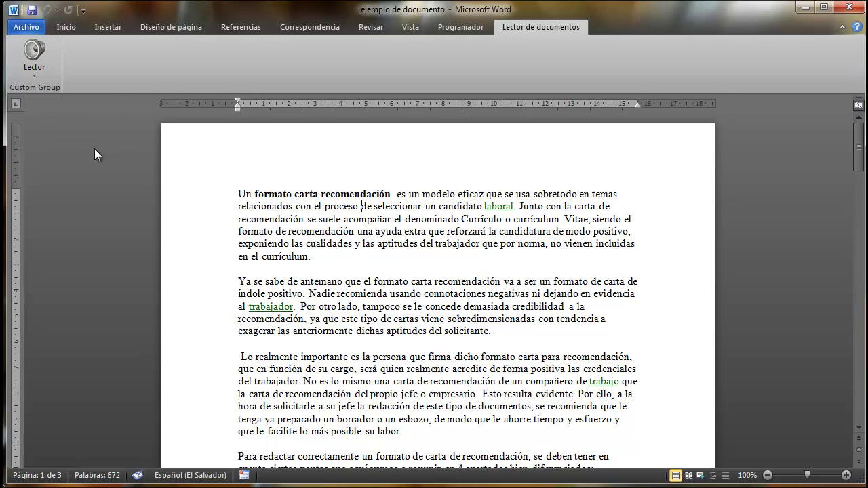
# - Start reading ejemplo de documento aloud with Iniciar Lectura, then pause it with Pausar Lectura
pyautogui.click(40, 61)
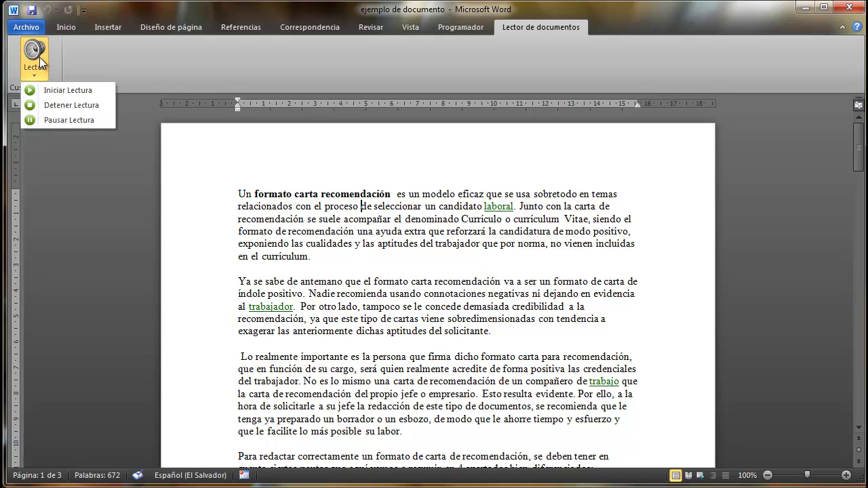
pyautogui.click(61, 88)
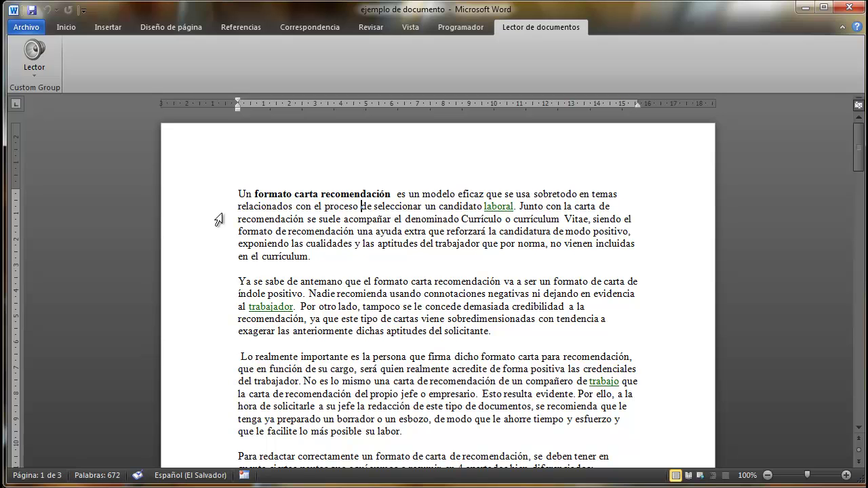
pyautogui.click(32, 54)
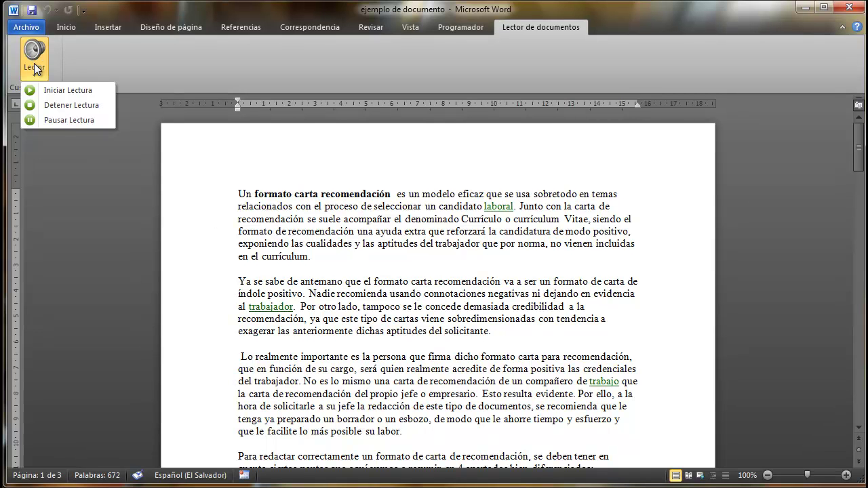
pyautogui.click(59, 120)
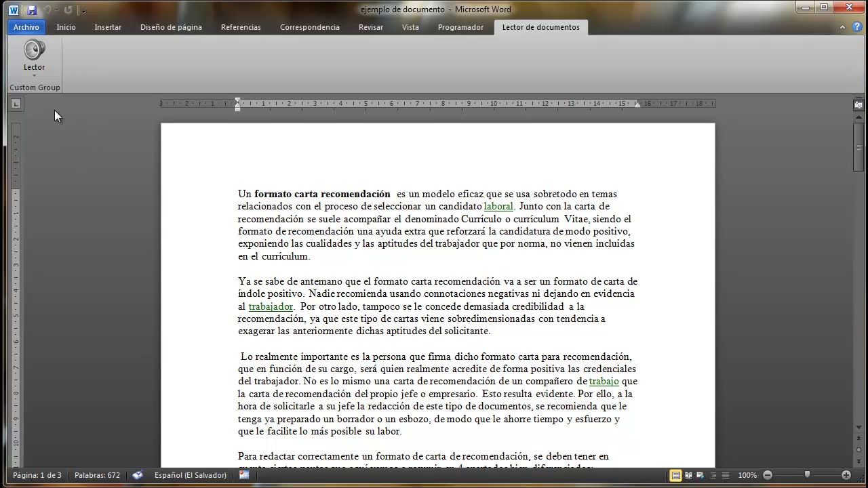
pyautogui.click(30, 54)
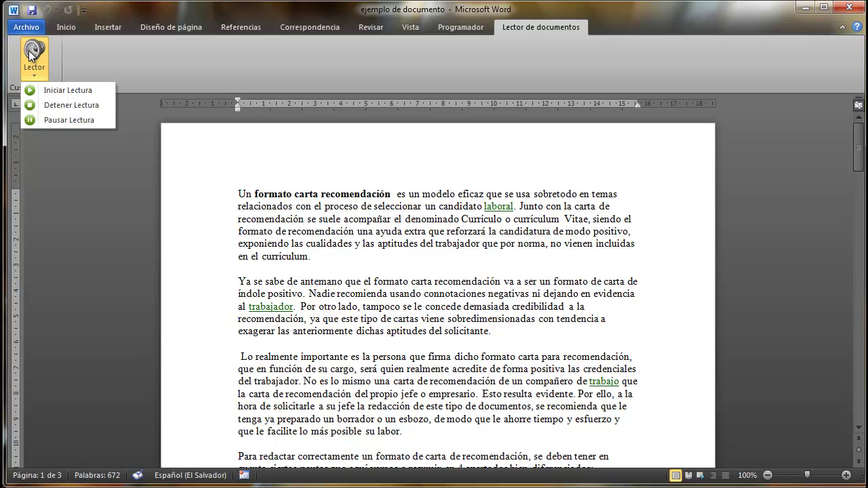
pyautogui.click(59, 120)
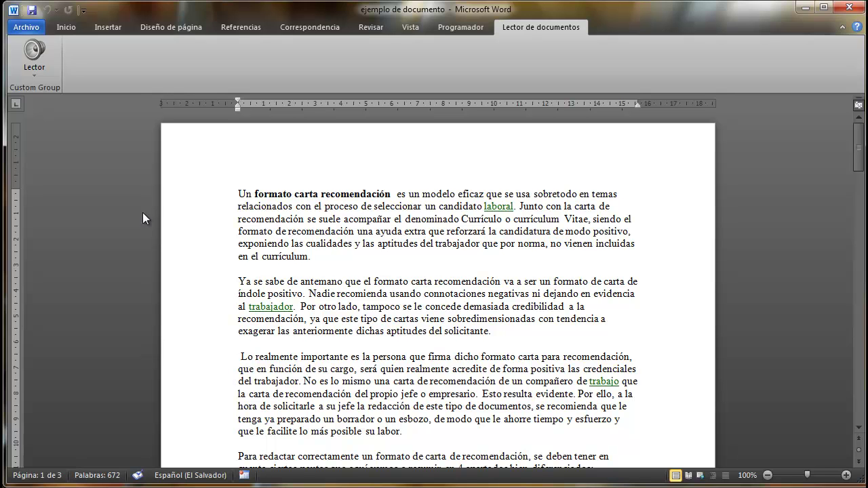
pyautogui.click(32, 62)
# - Select the first two lines of the 'Ya se sabe' paragraph, read them with Iniciar Lectura, then deselect
pyautogui.scroll(-2, 328, 257)
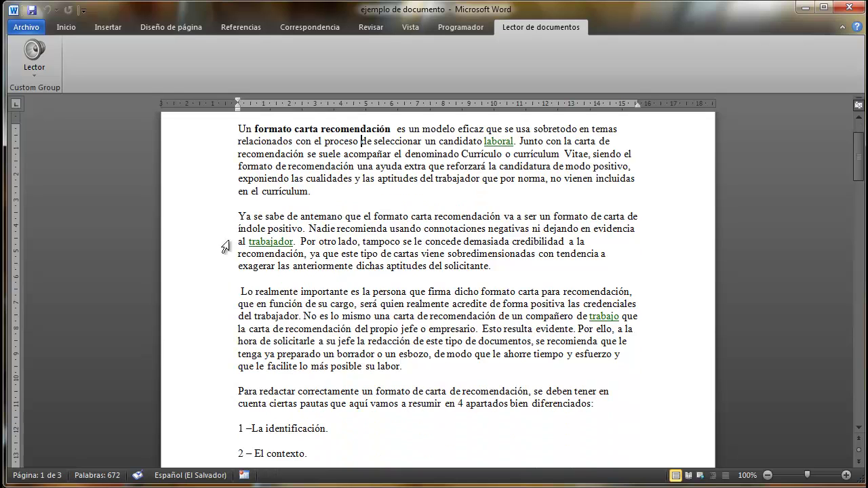
pyautogui.moveTo(239, 217); pyautogui.dragTo(645, 232)
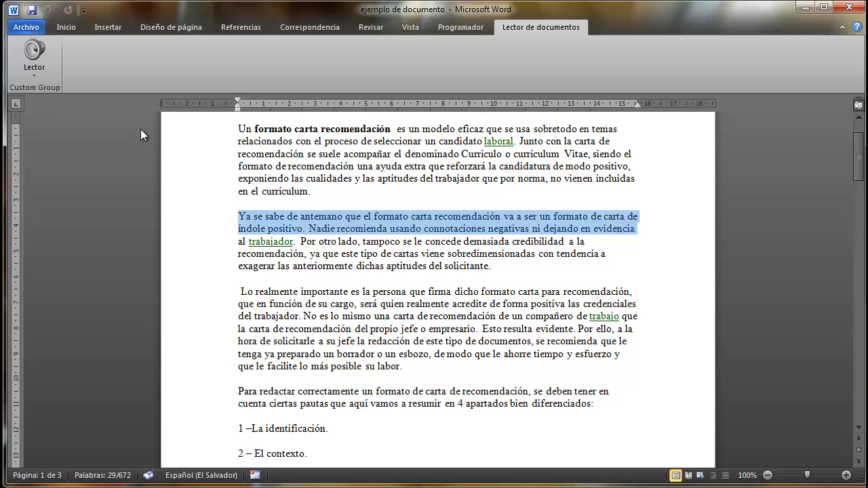
pyautogui.click(34, 61)
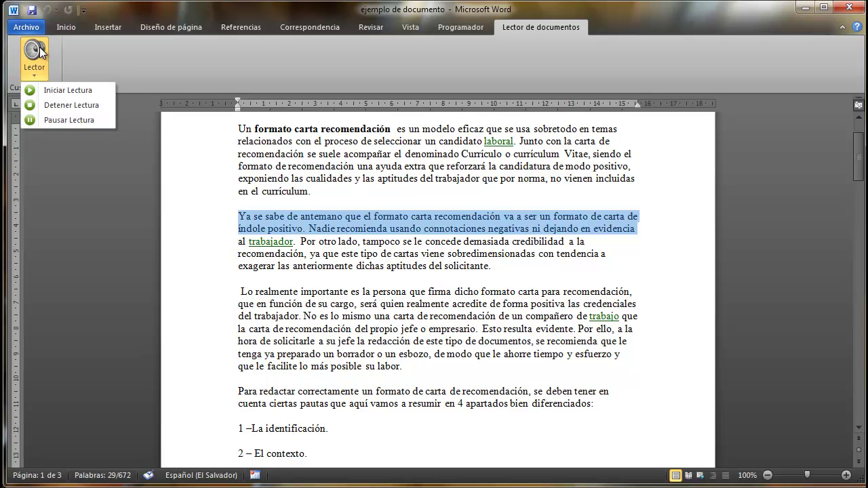
pyautogui.click(65, 89)
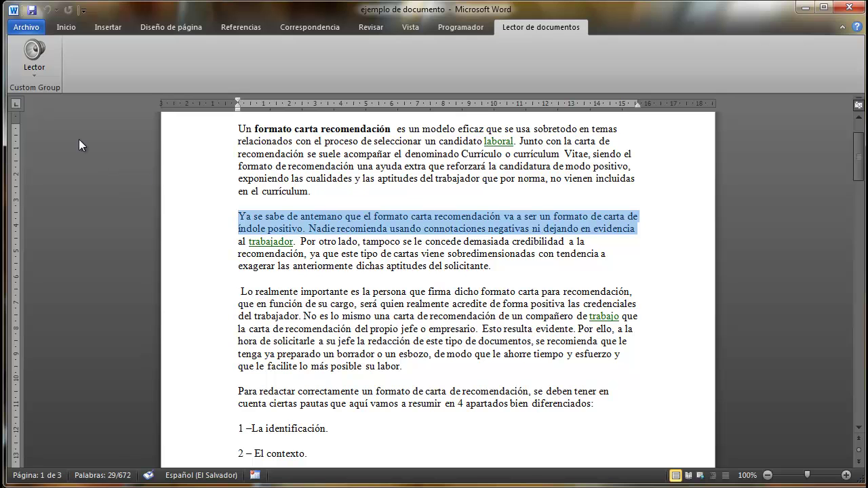
pyautogui.click(428, 156)
pyautogui.scroll(2, 428, 156)
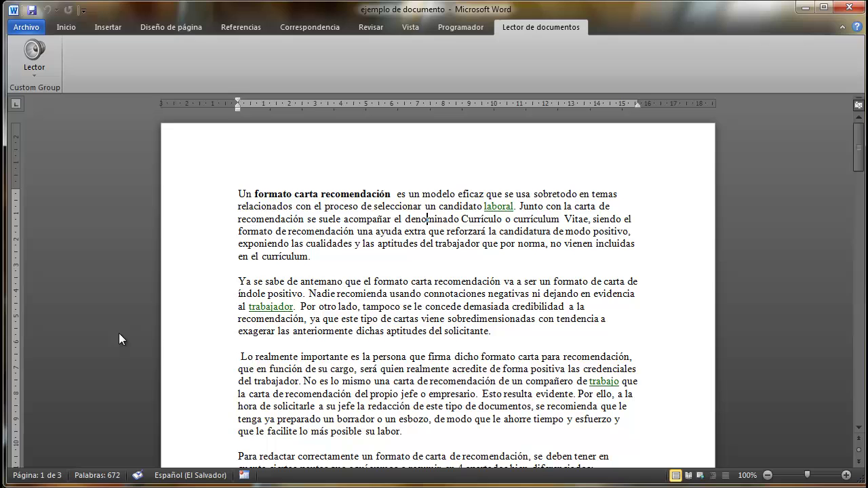
# - Open the speech recognition settings in Control Panel and reposition the window
pyautogui.press('super')
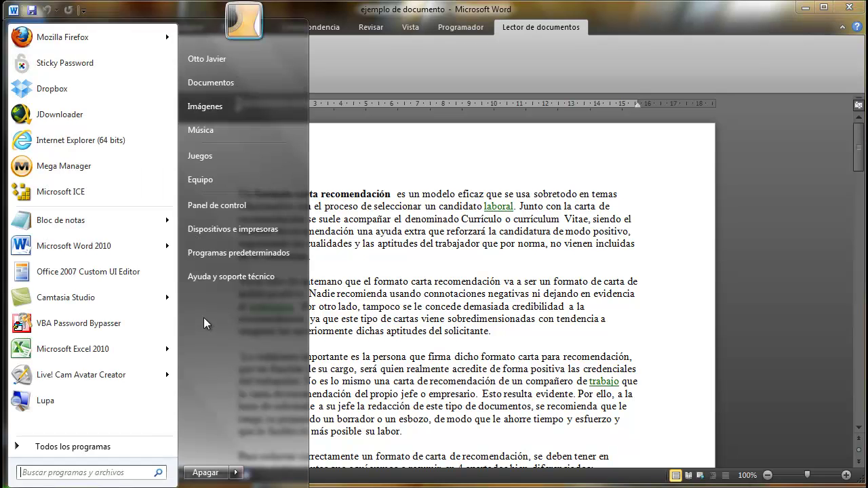
pyautogui.click(223, 204)
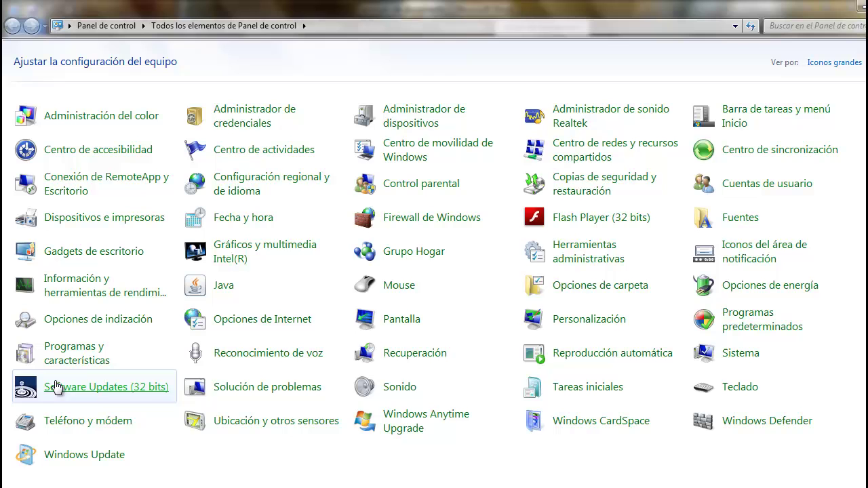
pyautogui.click(237, 354)
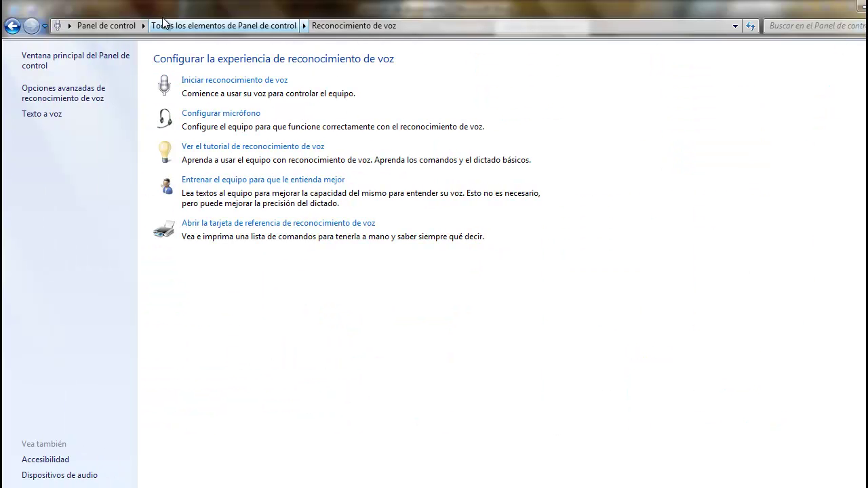
pyautogui.doubleClick(163, 13)
pyautogui.moveTo(132, 57); pyautogui.dragTo(110, 39)
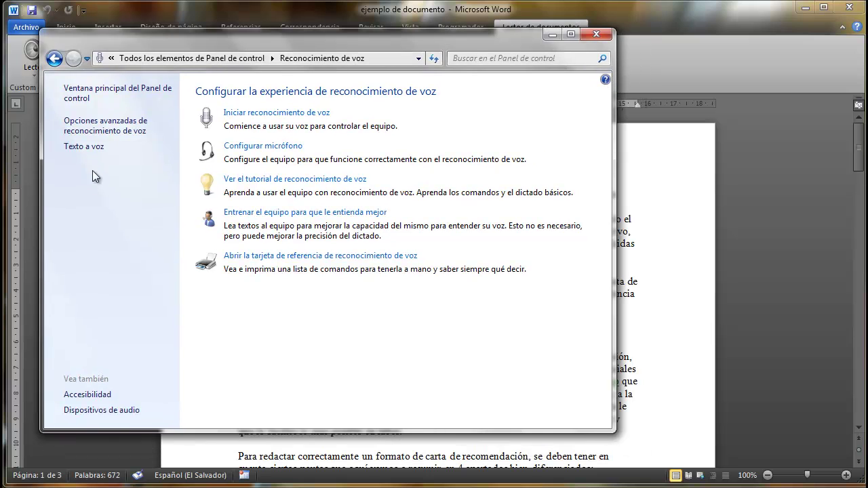
# - Choose Ximena as the text-to-speech voice, apply and confirm, then close the settings
pyautogui.click(85, 147)
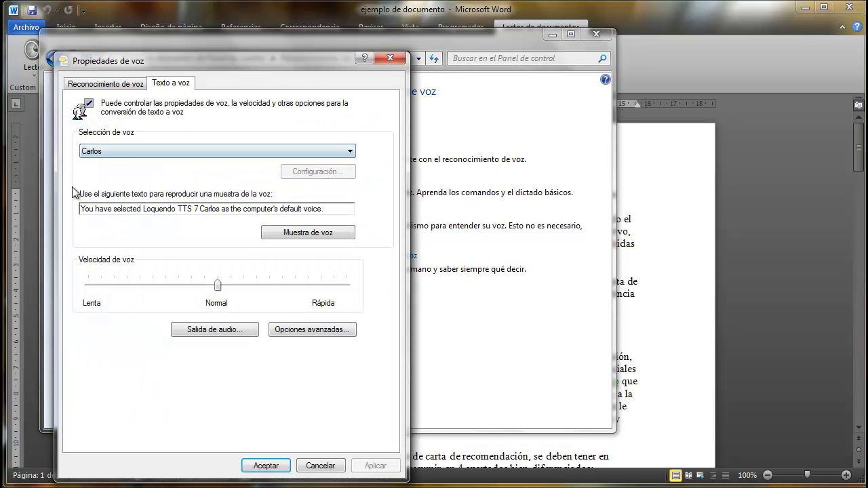
pyautogui.click(123, 149)
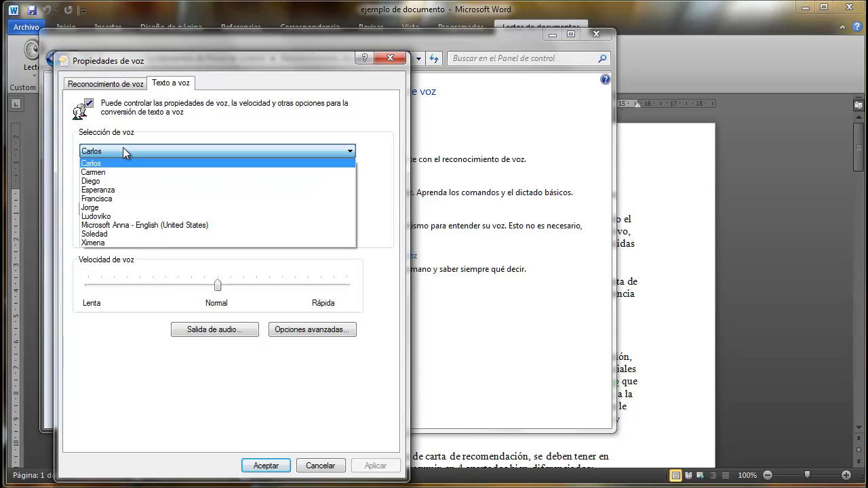
pyautogui.click(115, 243)
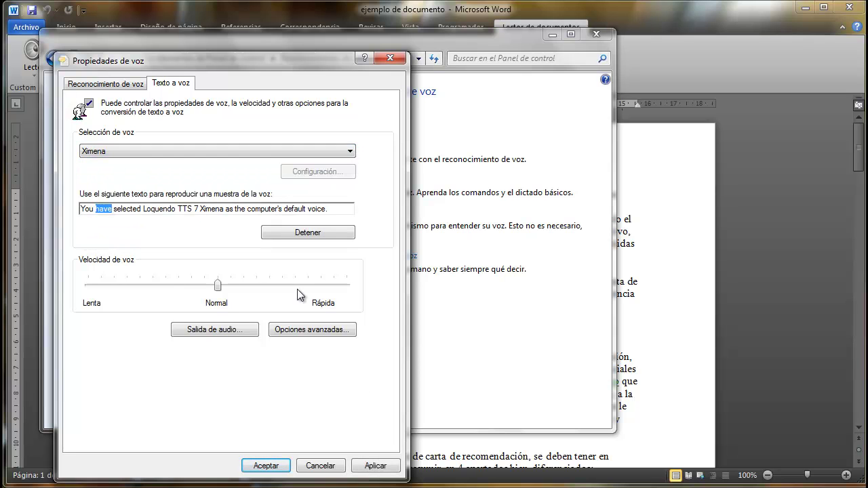
pyautogui.click(373, 466)
pyautogui.click(278, 465)
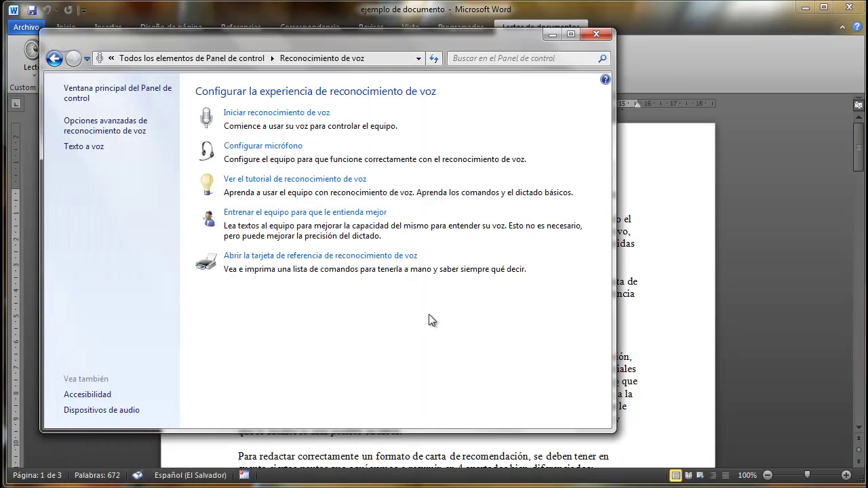
pyautogui.click(595, 35)
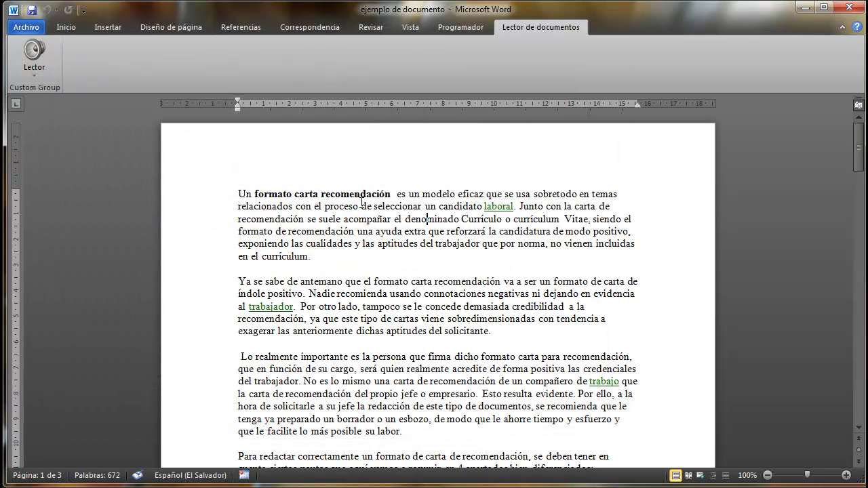
# - Select from 'Un formato' to 'denominado', read it with Iniciar Lectura, then deselect
pyautogui.moveTo(238, 194)
pyautogui.mouseDown()
pyautogui.moveTo(324, 251)
pyautogui.moveTo(563, 202)
pyautogui.mouseUp()
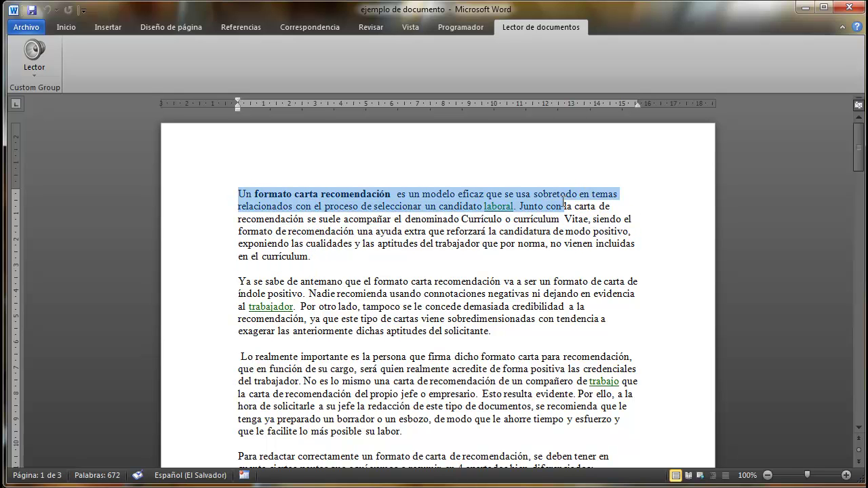
pyautogui.moveTo(562, 202)
pyautogui.mouseDown()
pyautogui.moveTo(391, 219)
pyautogui.moveTo(460, 220)
pyautogui.mouseUp()
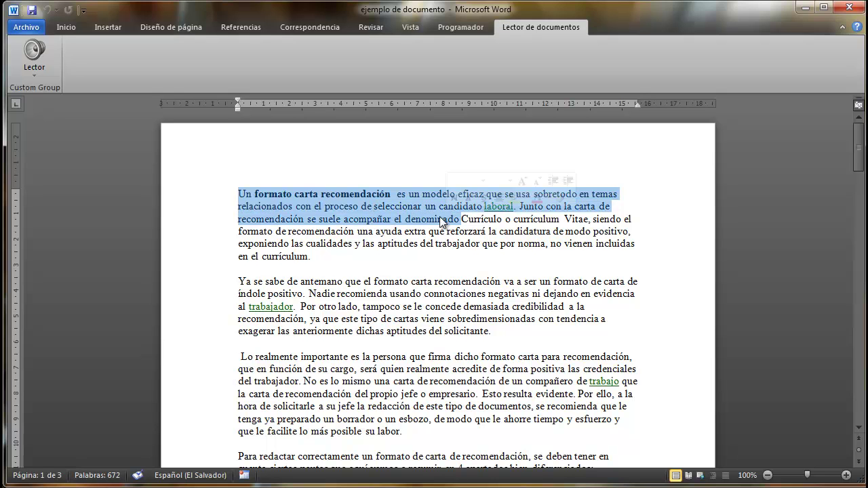
pyautogui.click(34, 59)
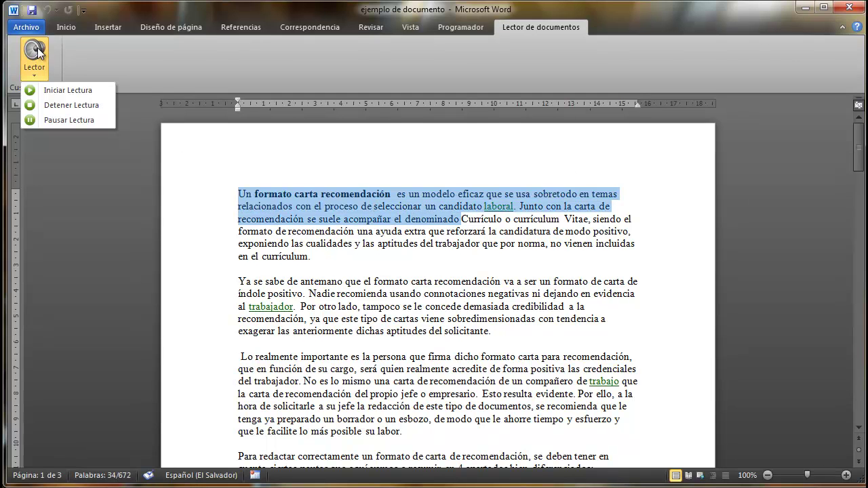
pyautogui.click(74, 89)
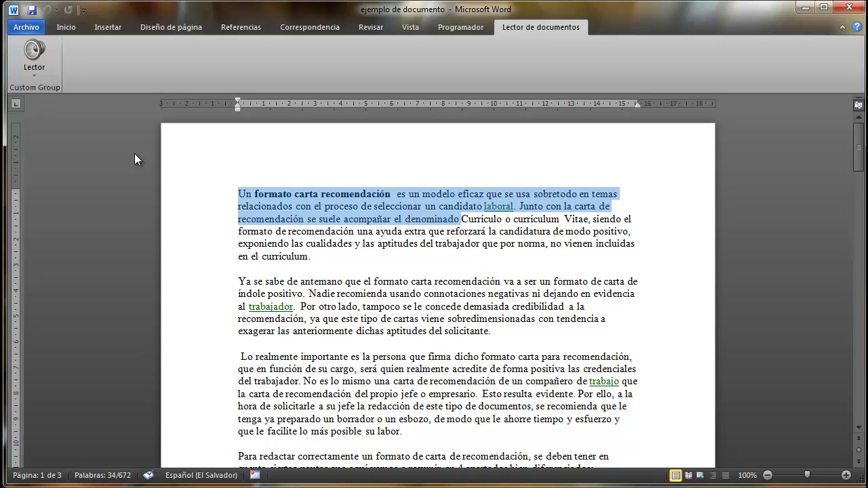
pyautogui.click(310, 193)
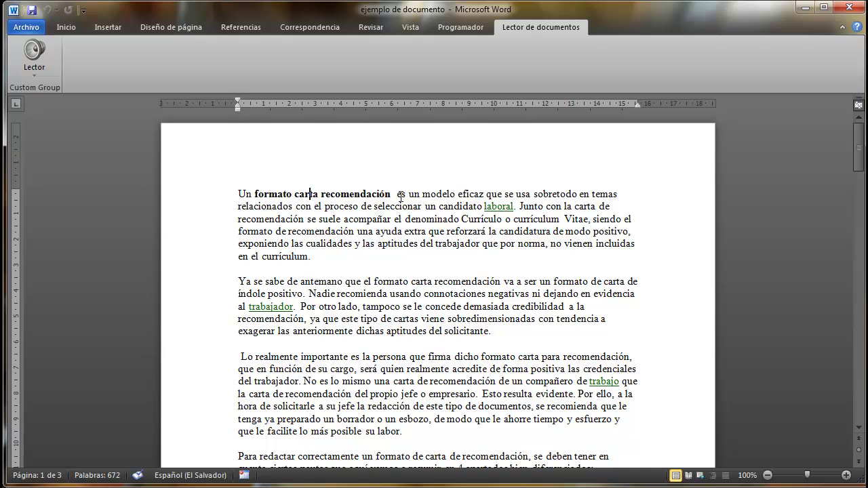
# - Scroll down to page 2, where the '1 - La identificación' section begins
pyautogui.scroll(-1, 401, 197)
pyautogui.scroll(-3, 493, 259)
pyautogui.scroll(-2, 494, 259)
pyautogui.scroll(-1, 498, 249)
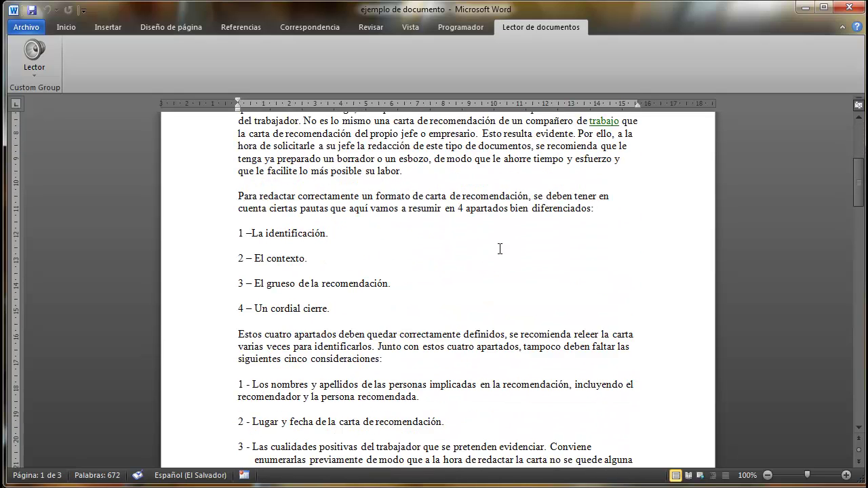
pyautogui.scroll(-2, 536, 231)
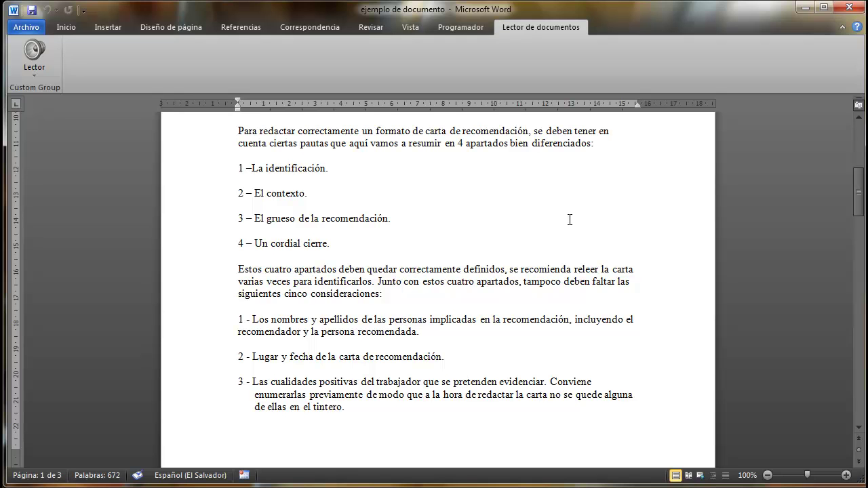
pyautogui.scroll(-1, 466, 216)
pyautogui.scroll(-1, 470, 209)
pyautogui.scroll(-2, 470, 208)
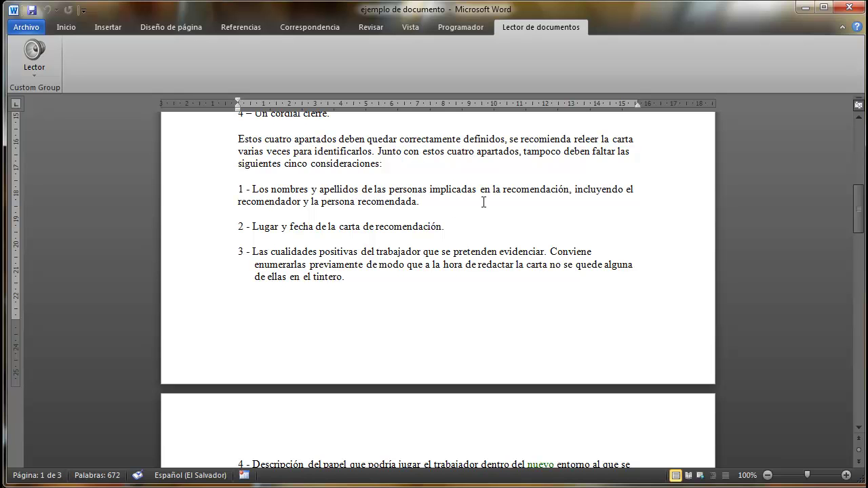
pyautogui.scroll(-4, 484, 207)
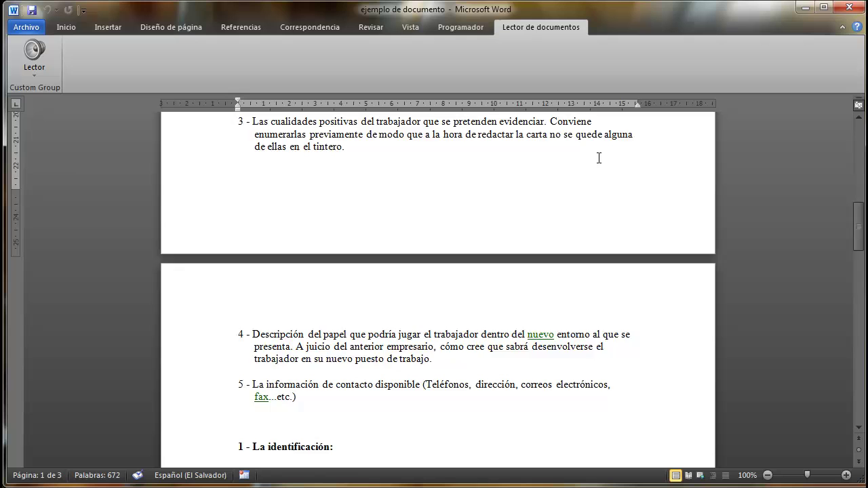
pyautogui.scroll(-3, 597, 161)
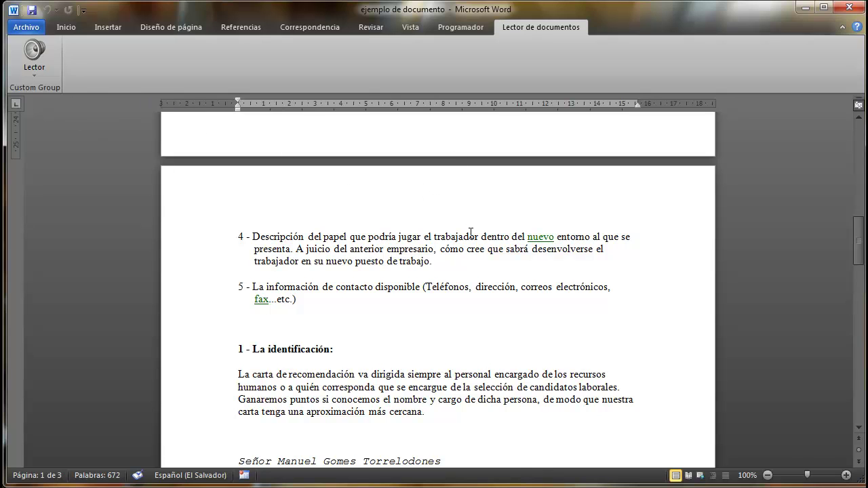
pyautogui.scroll(-2, 481, 228)
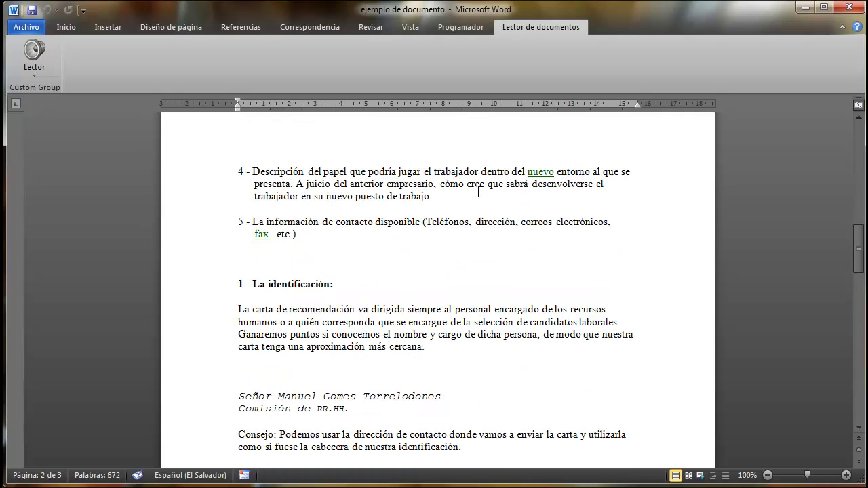